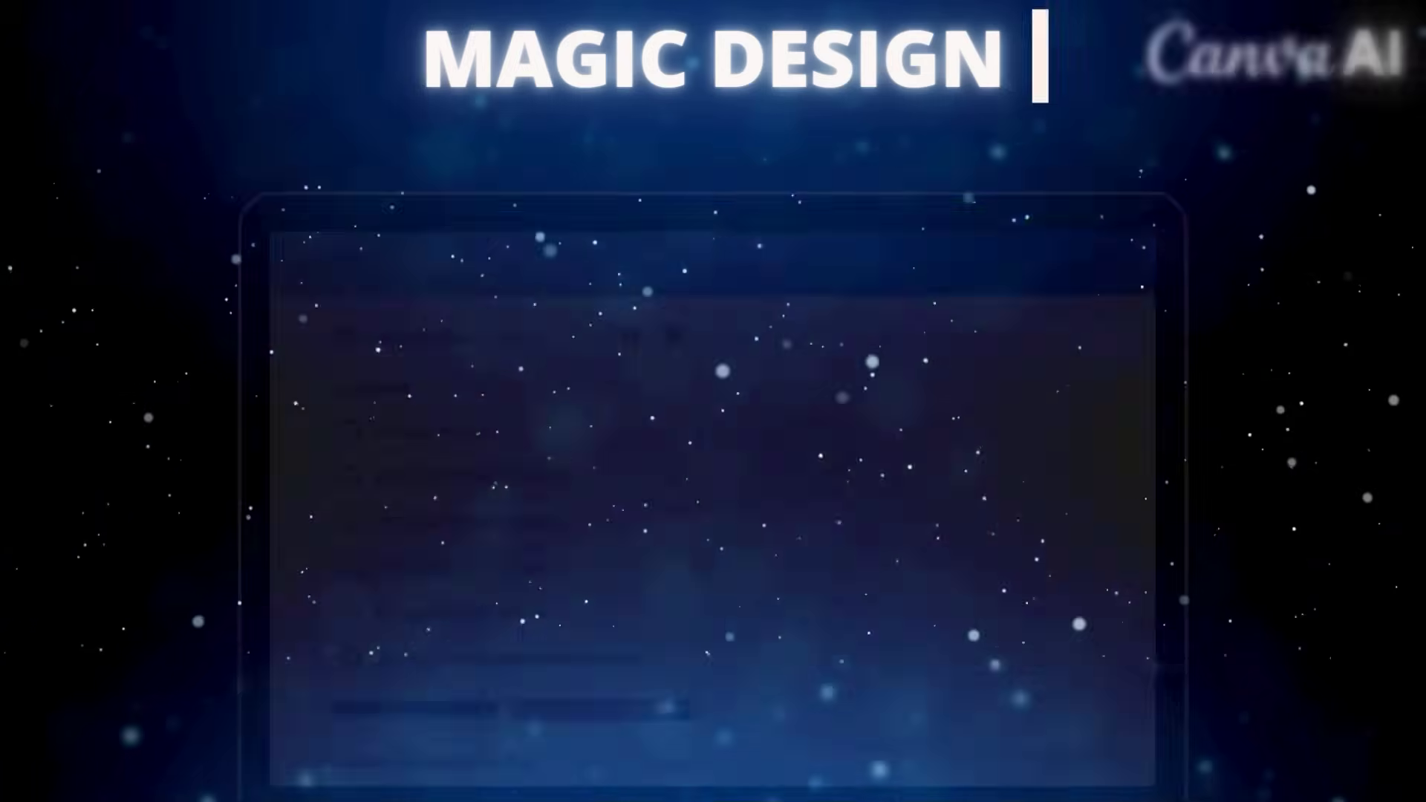
- Open Canva's Pro Features page, 'Everything you need for professional design'
{"action": "type", "text": "t-shirt design."}
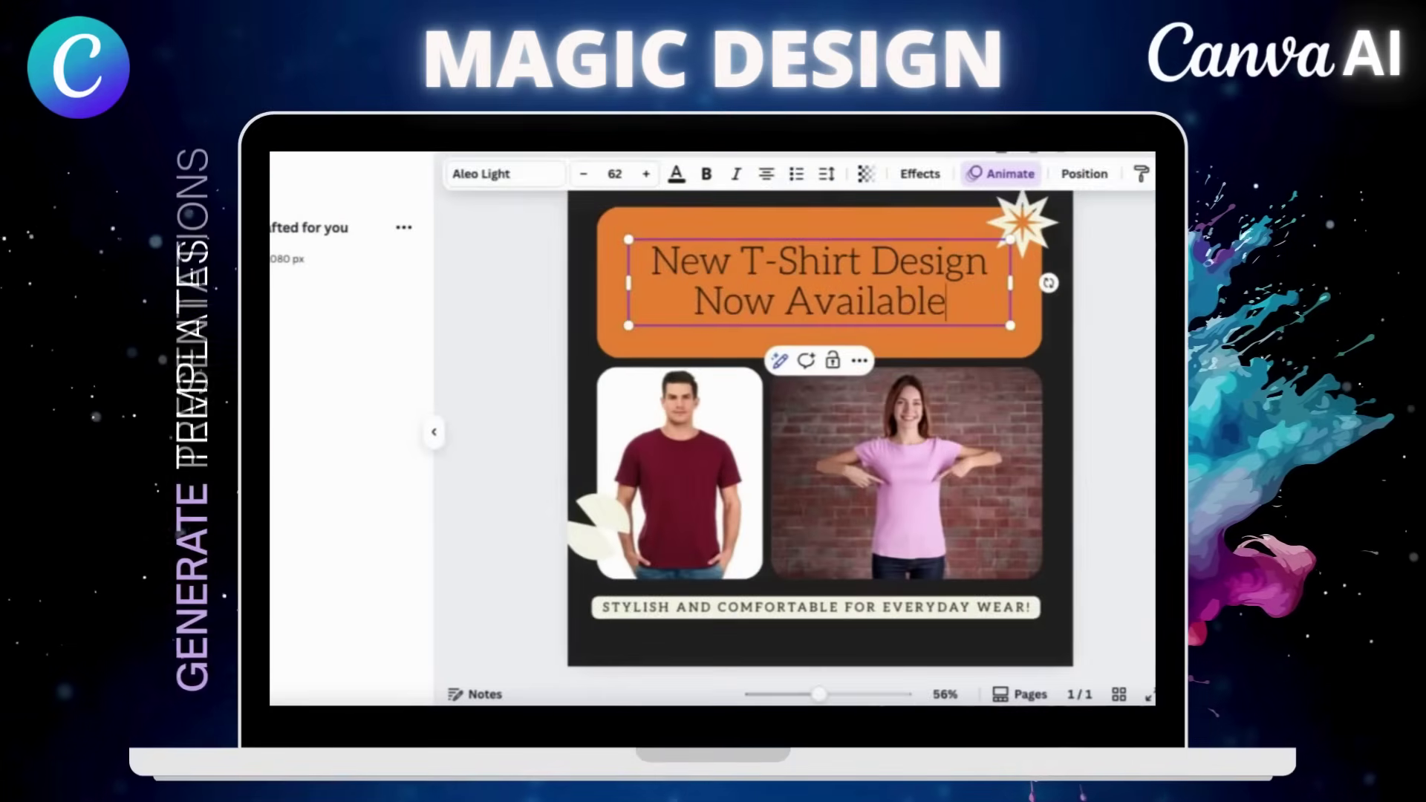
{"action": "type", "text": "!"}
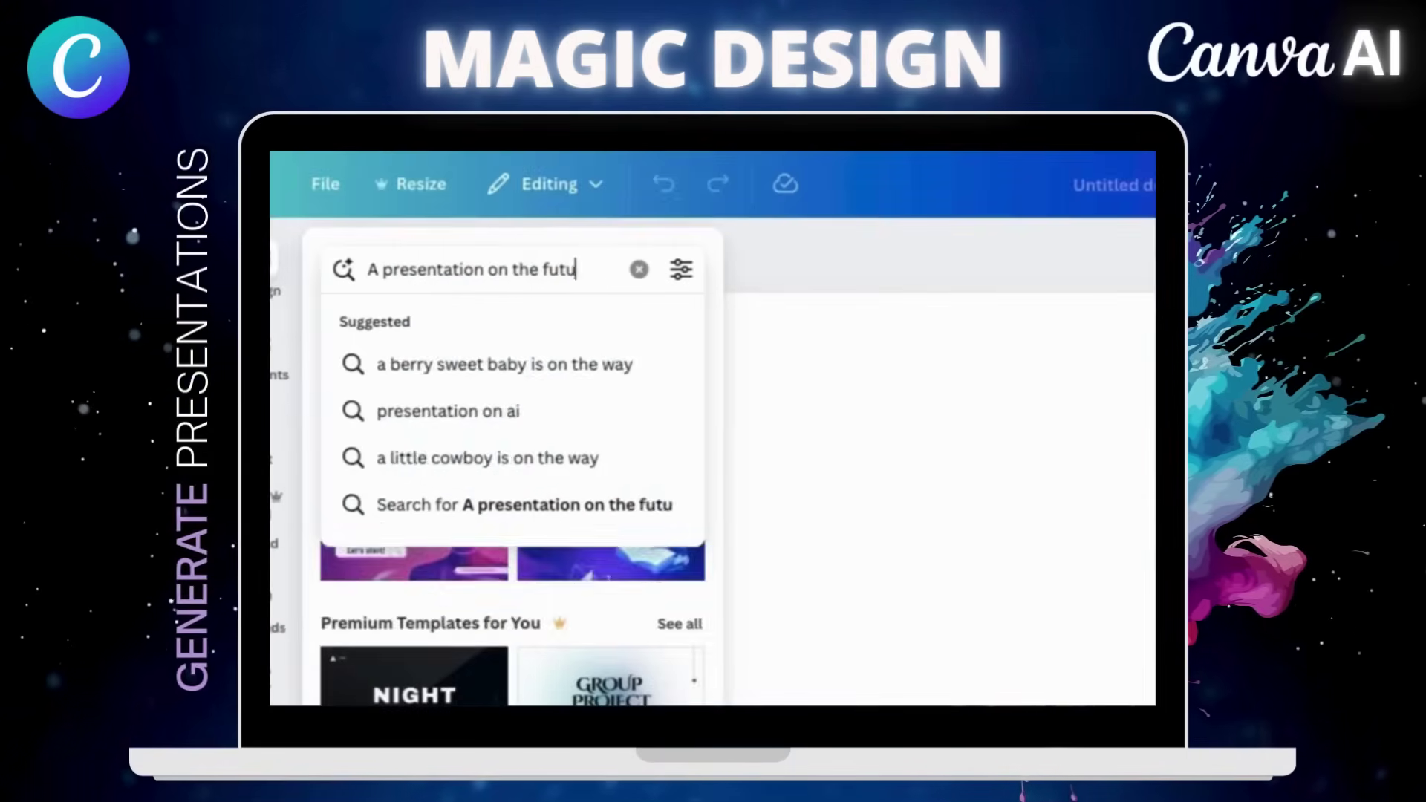
{"action": "type", "text": "re of AI"}
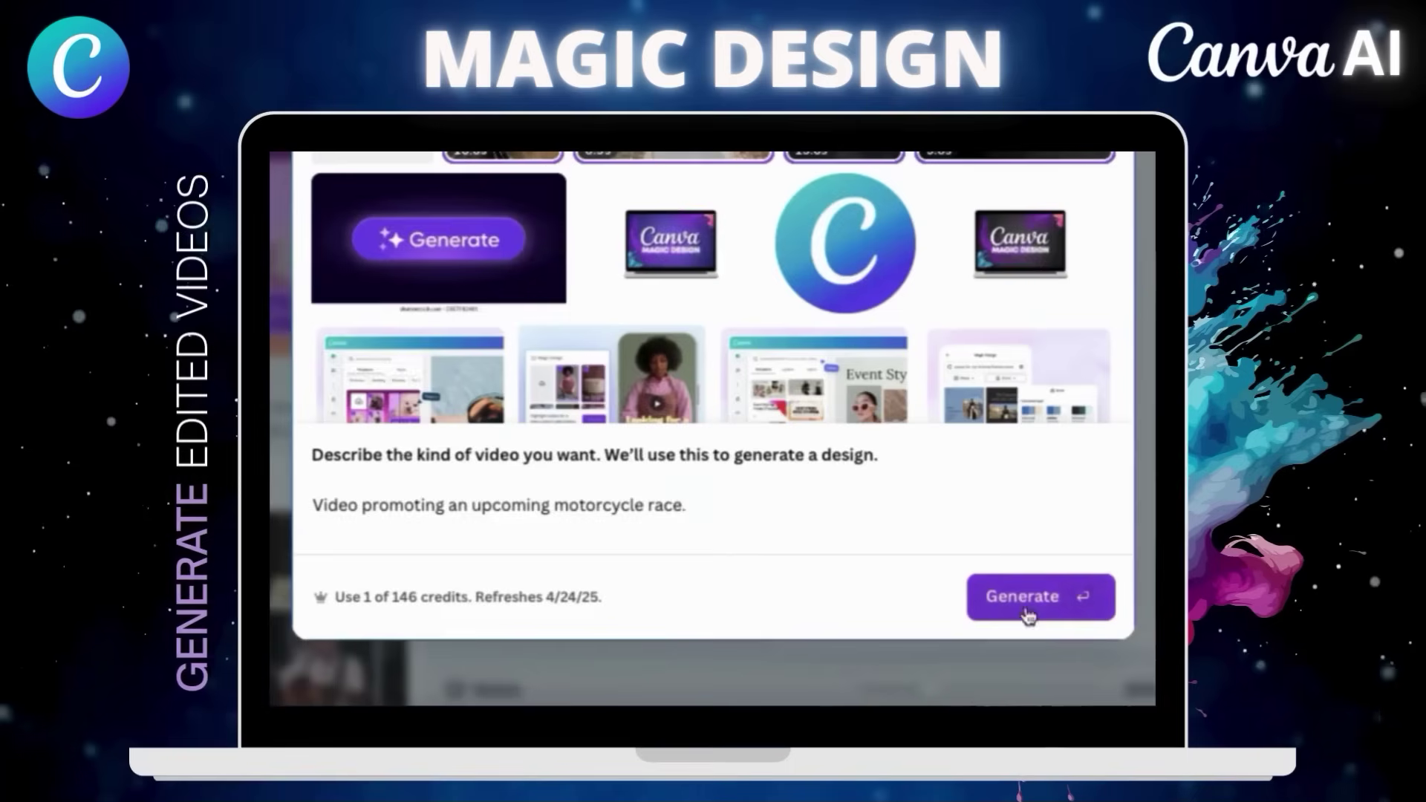
{"action": "left_click", "coordinate": [1029, 609]}
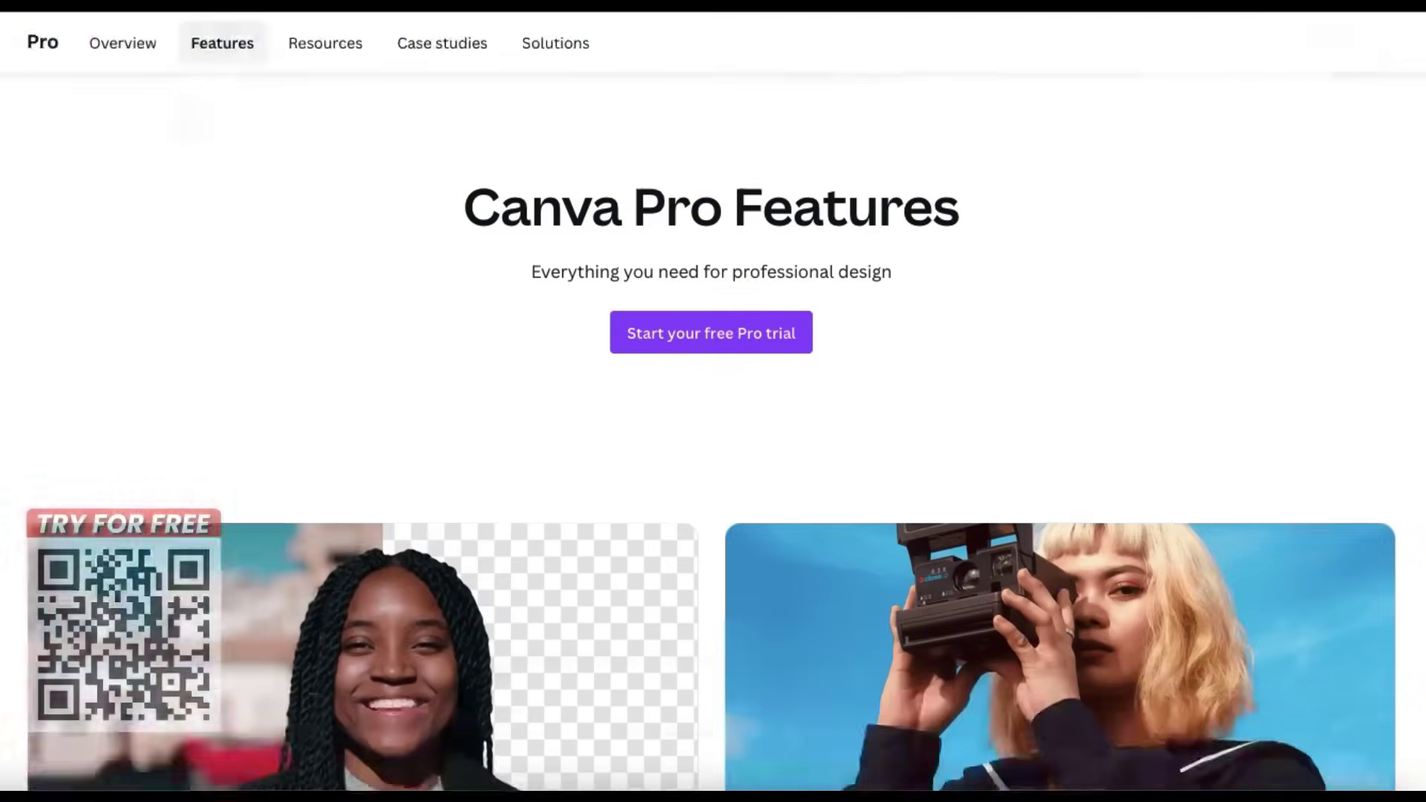
- Scroll down through the Pro features page, then return to the Canva home page
{"action": "scroll", "coordinate": [712, 446], "scroll_direction": "down", "scroll_amount": 5}
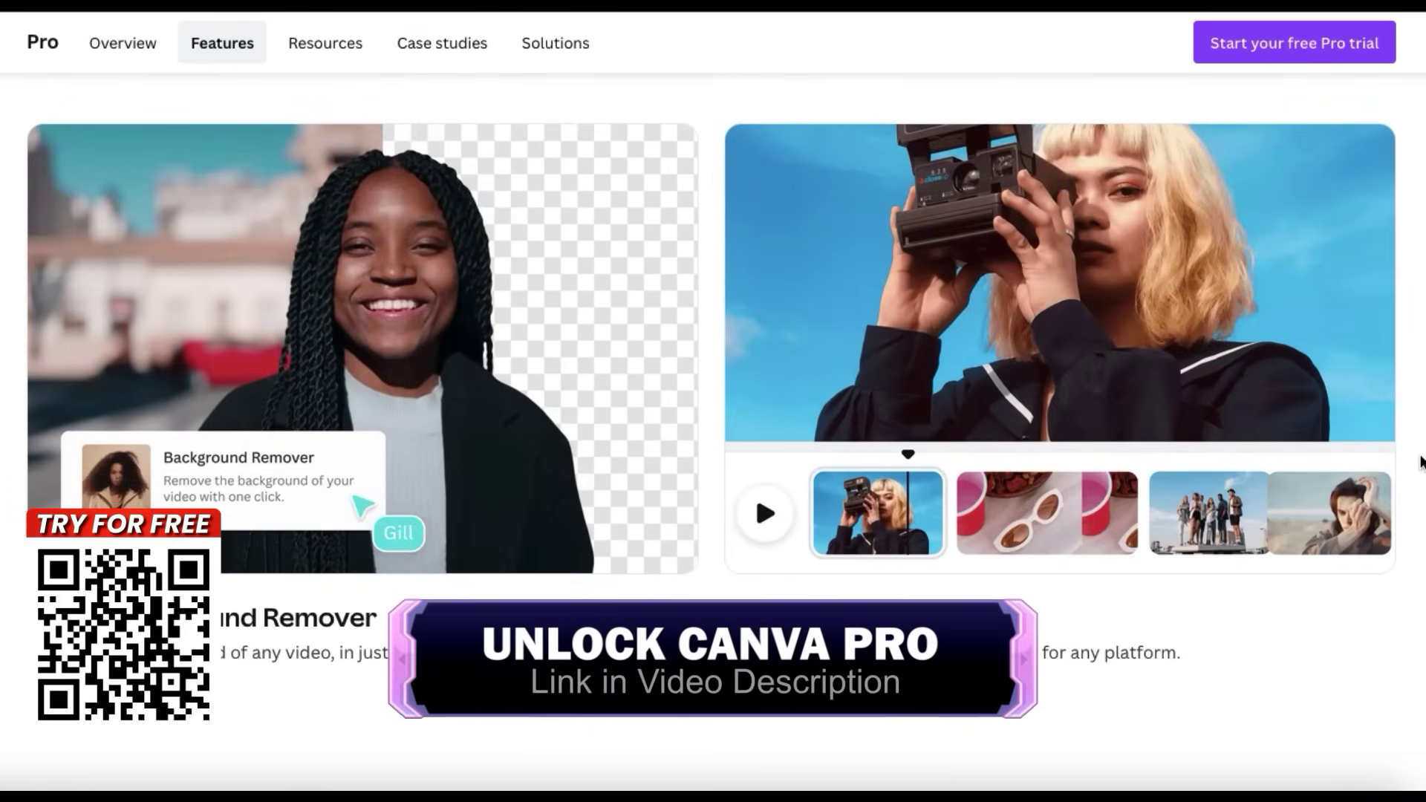
{"action": "scroll", "coordinate": [1422, 462], "scroll_direction": "down", "scroll_amount": 10}
{"action": "scroll", "coordinate": [1421, 462], "scroll_direction": "down", "scroll_amount": 5}
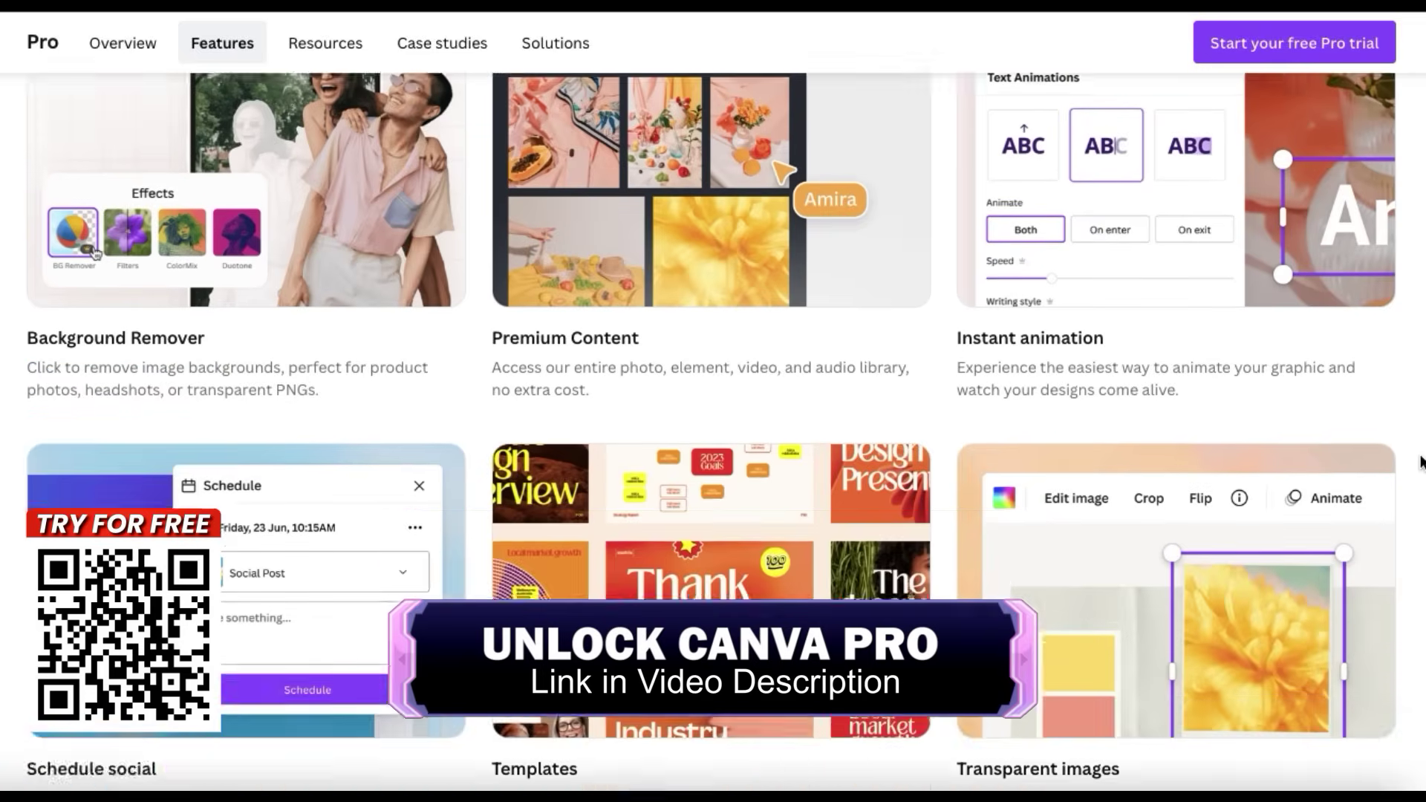
{"action": "scroll", "coordinate": [1422, 462], "scroll_direction": "down", "scroll_amount": 3}
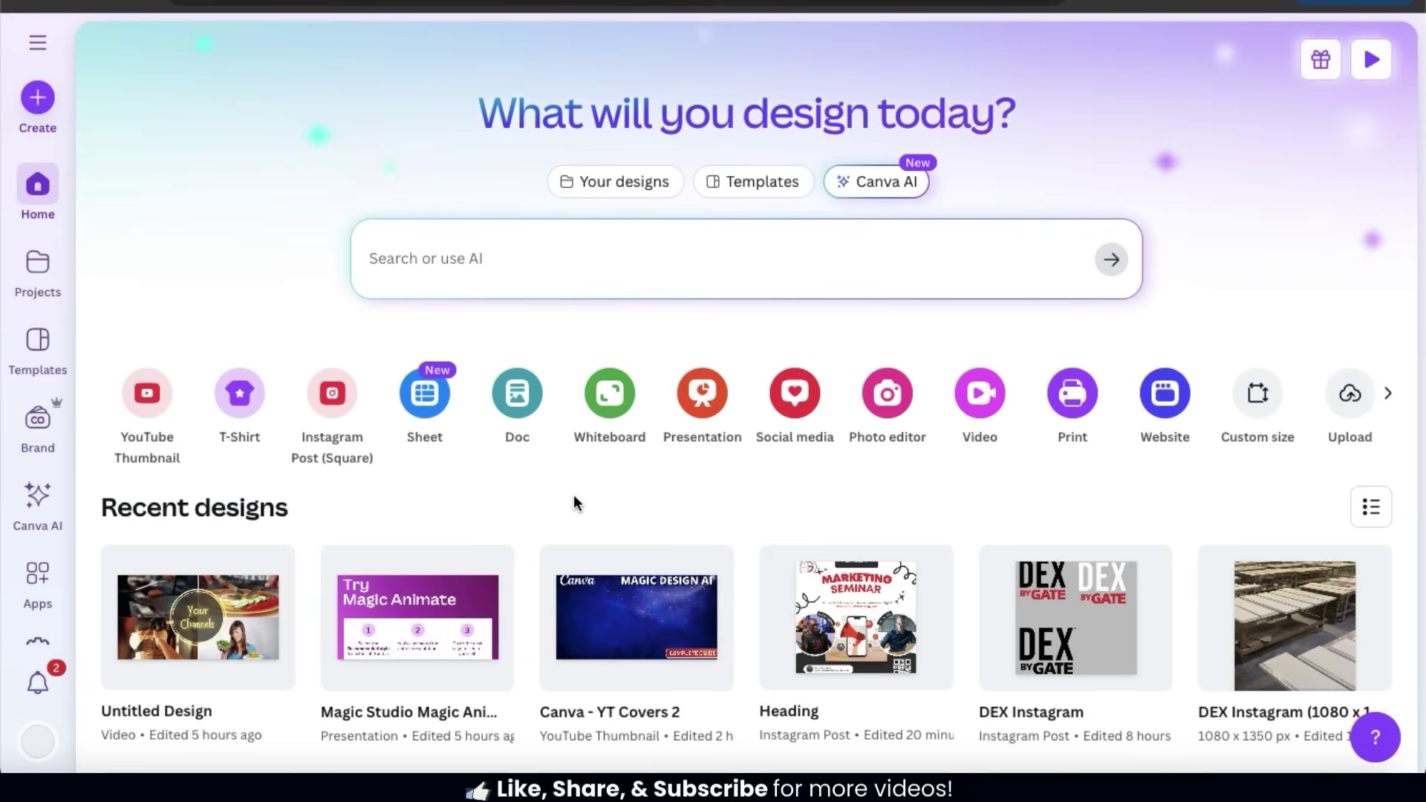
- Create a blank Instagram Post (Square) design and show its Design template suggestions
{"action": "left_click", "coordinate": [329, 410]}
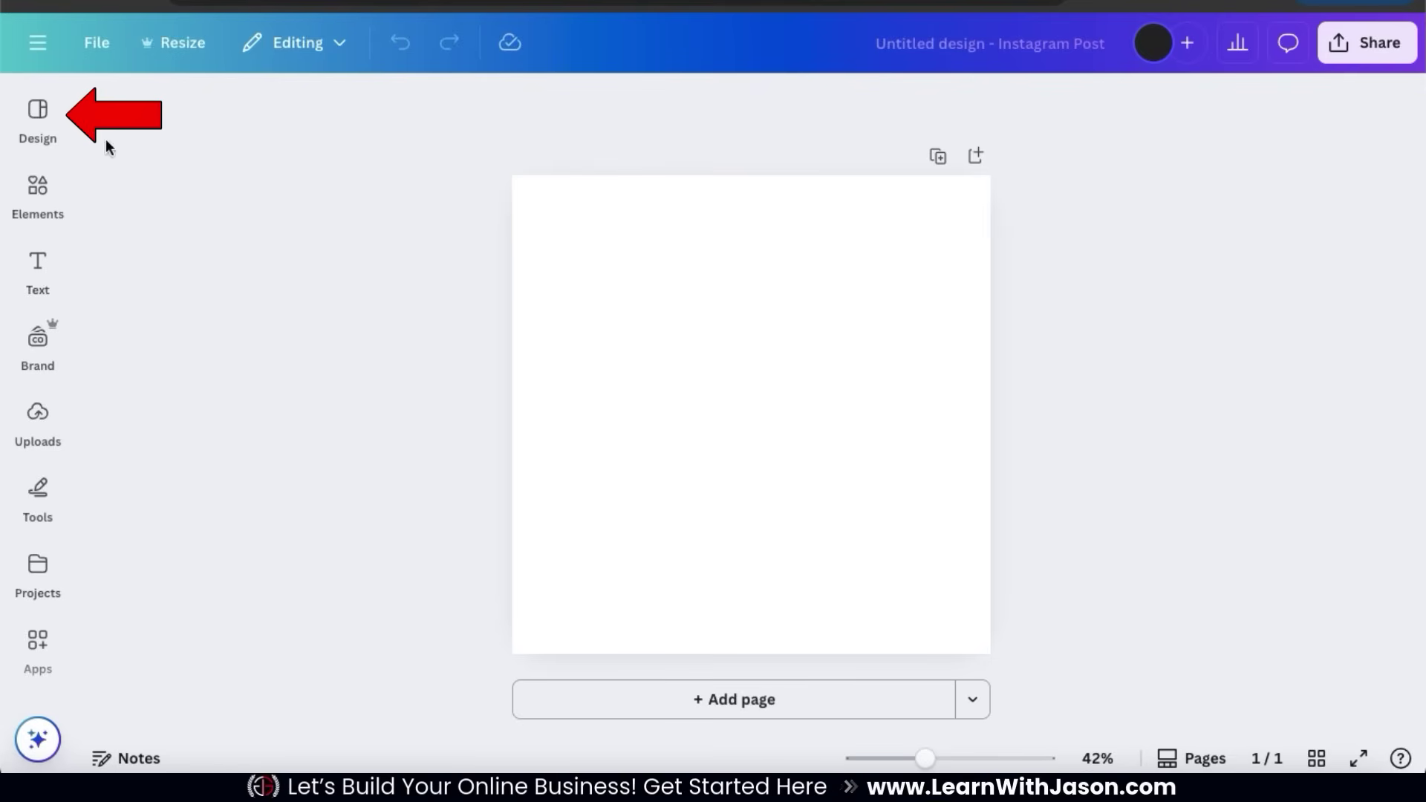
{"action": "left_click", "coordinate": [56, 136]}
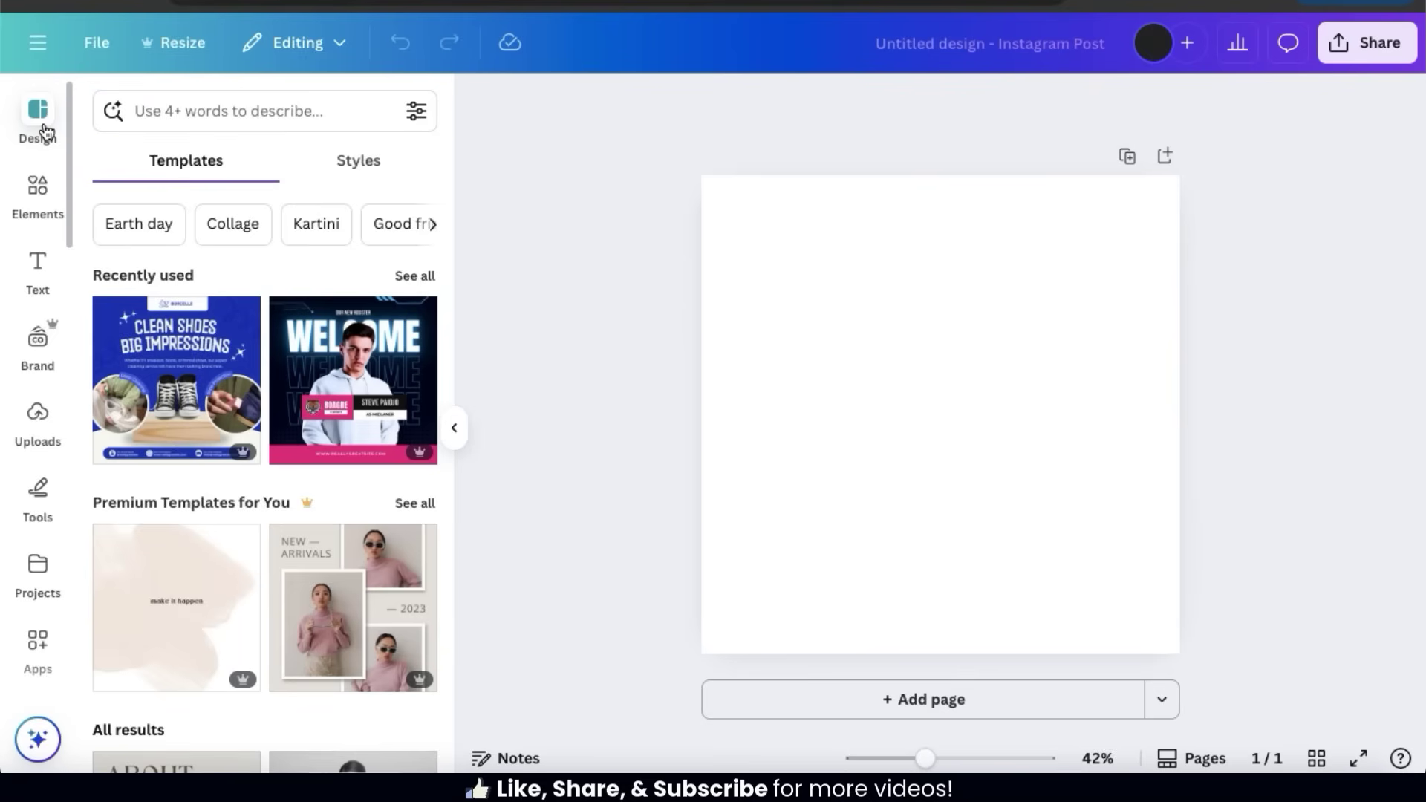
- Search templates for 'Promote my Canva Masterclass, upcoming 5 day sale. Use blue background.'
{"action": "left_click", "coordinate": [169, 113]}
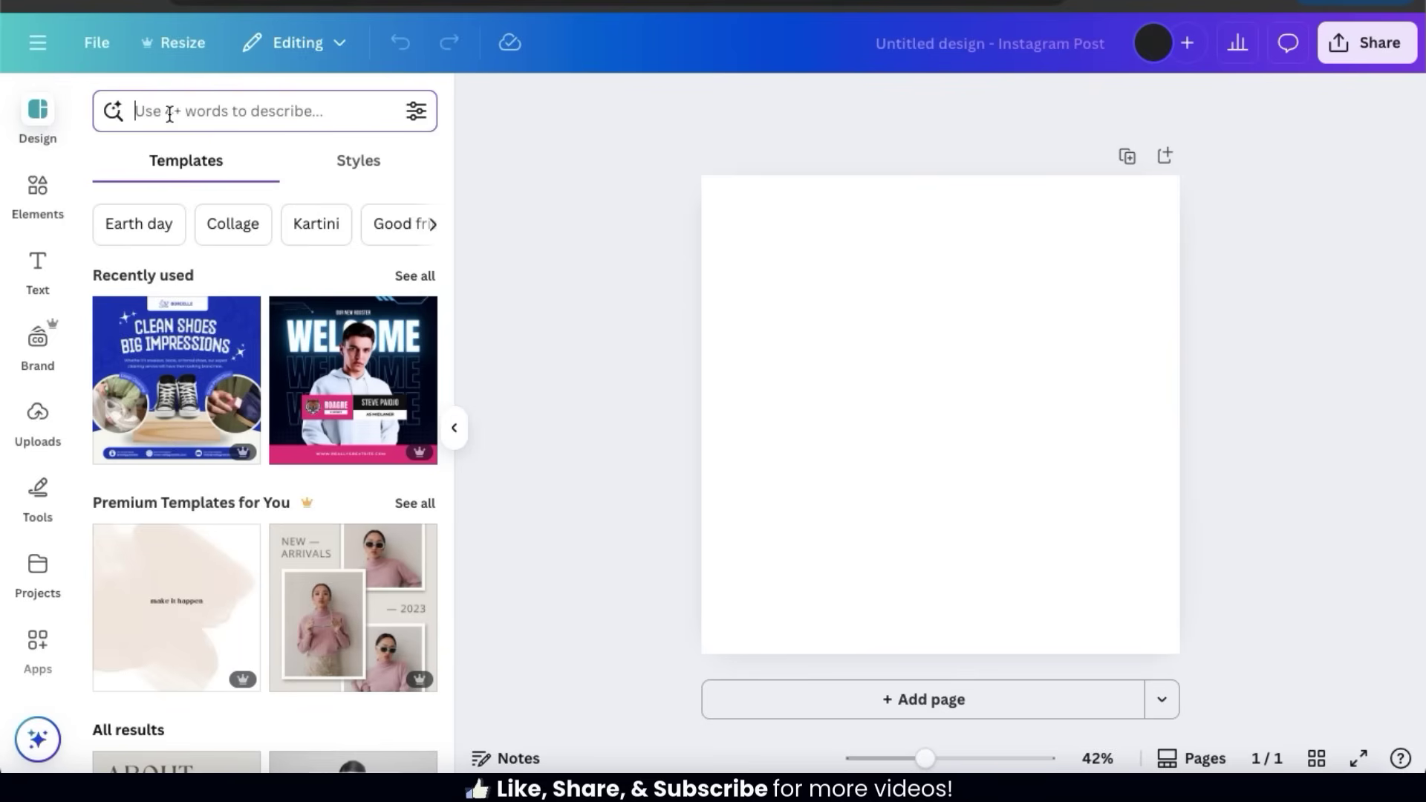
{"action": "type", "text": "P"}
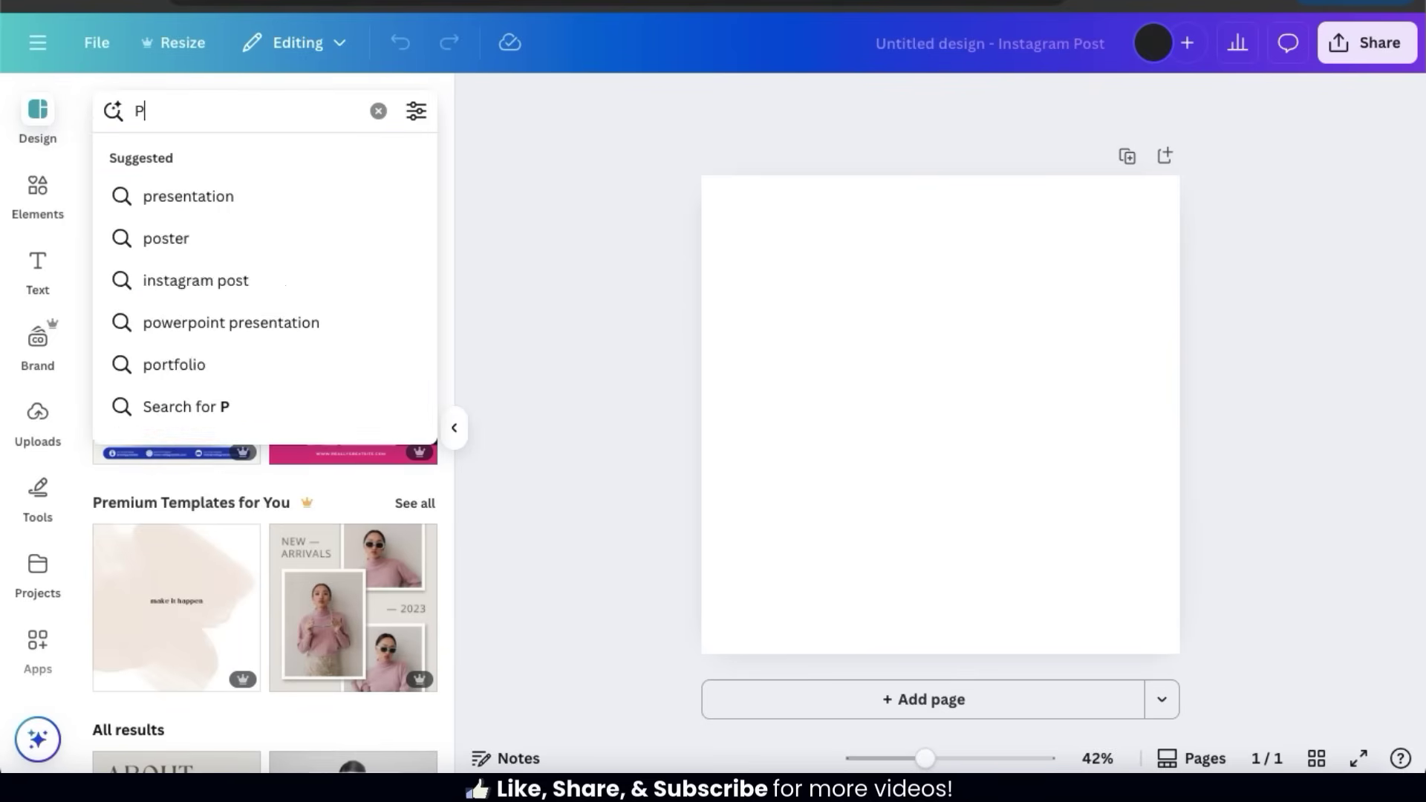
{"action": "type", "text": "romote my Canva Master"}
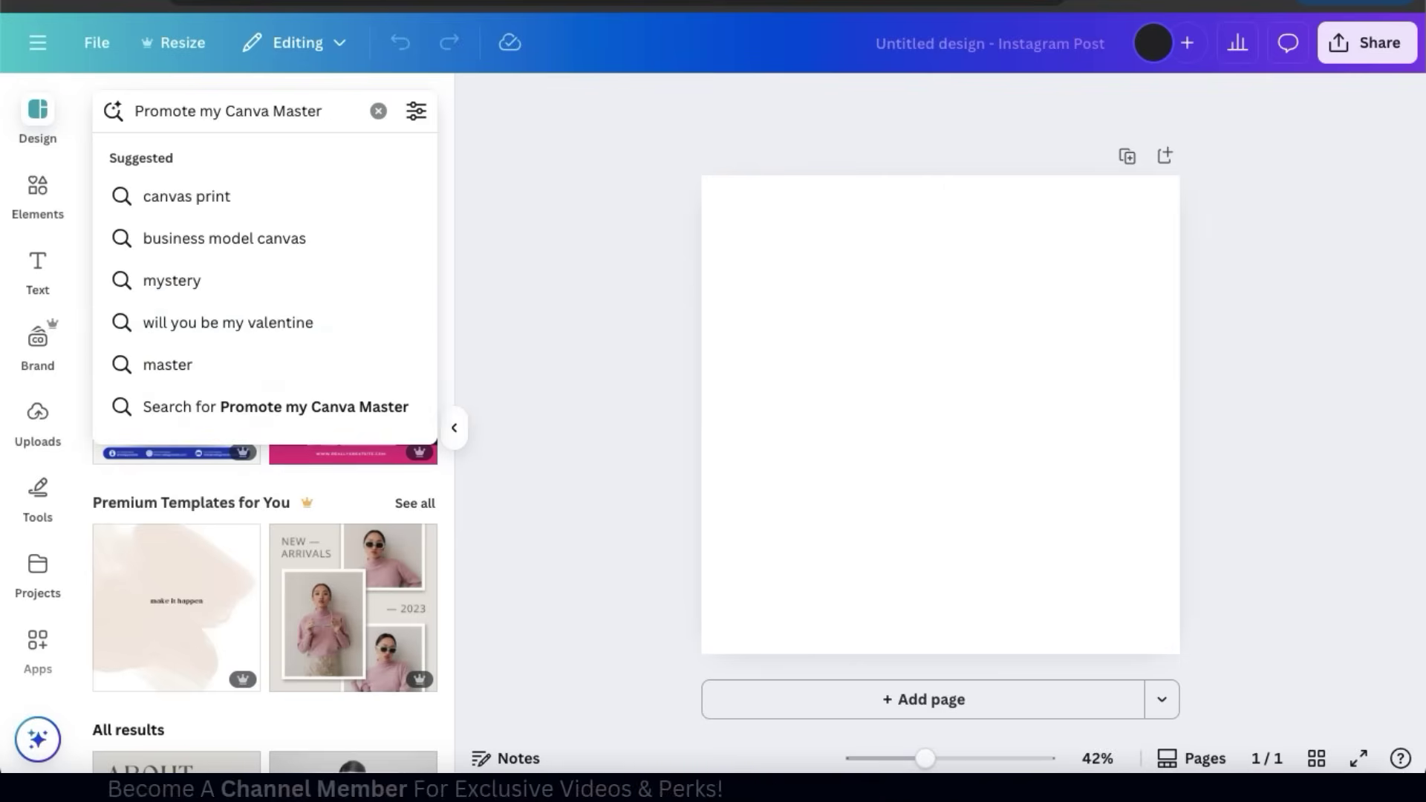
{"action": "type", "text": "class, up"}
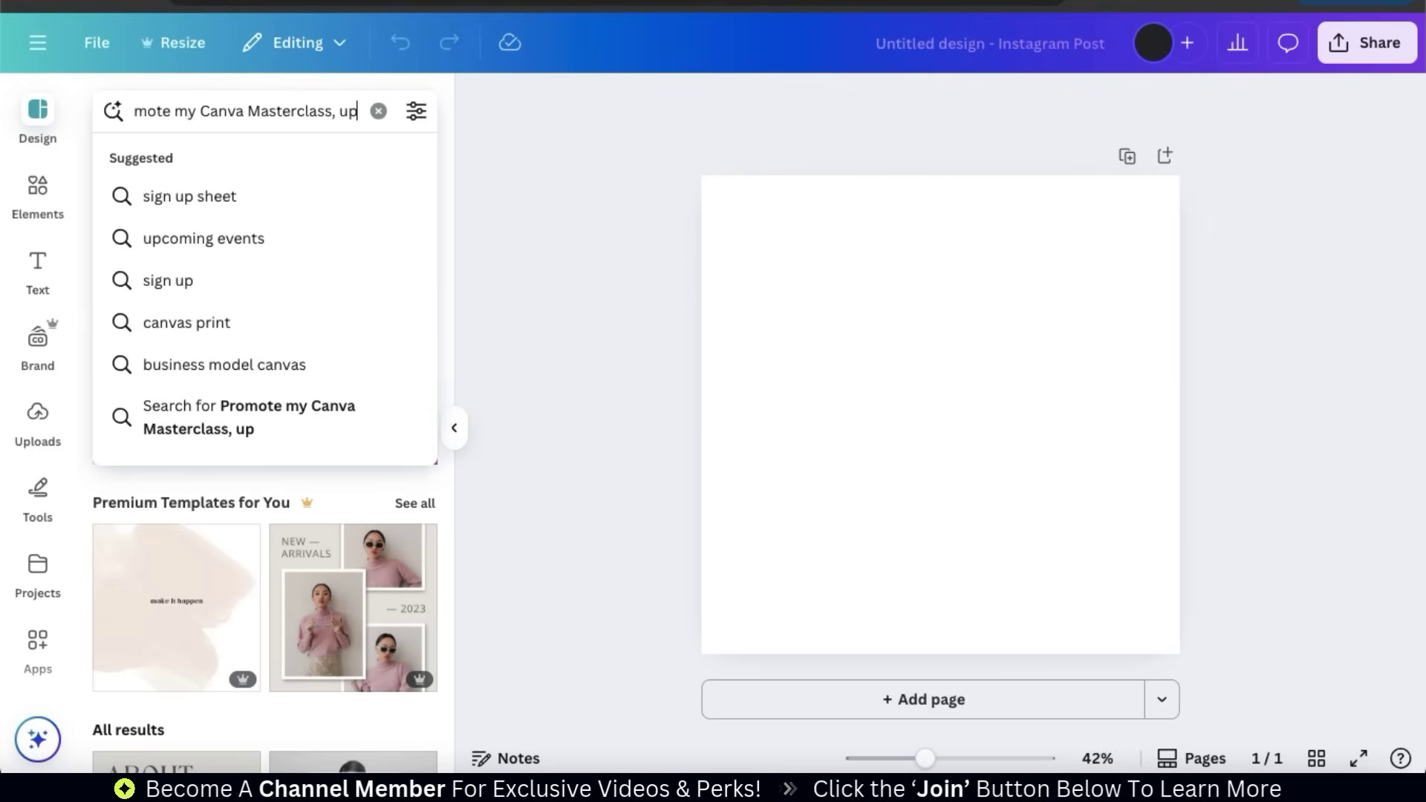
{"action": "type", "text": "coming 5 day s"}
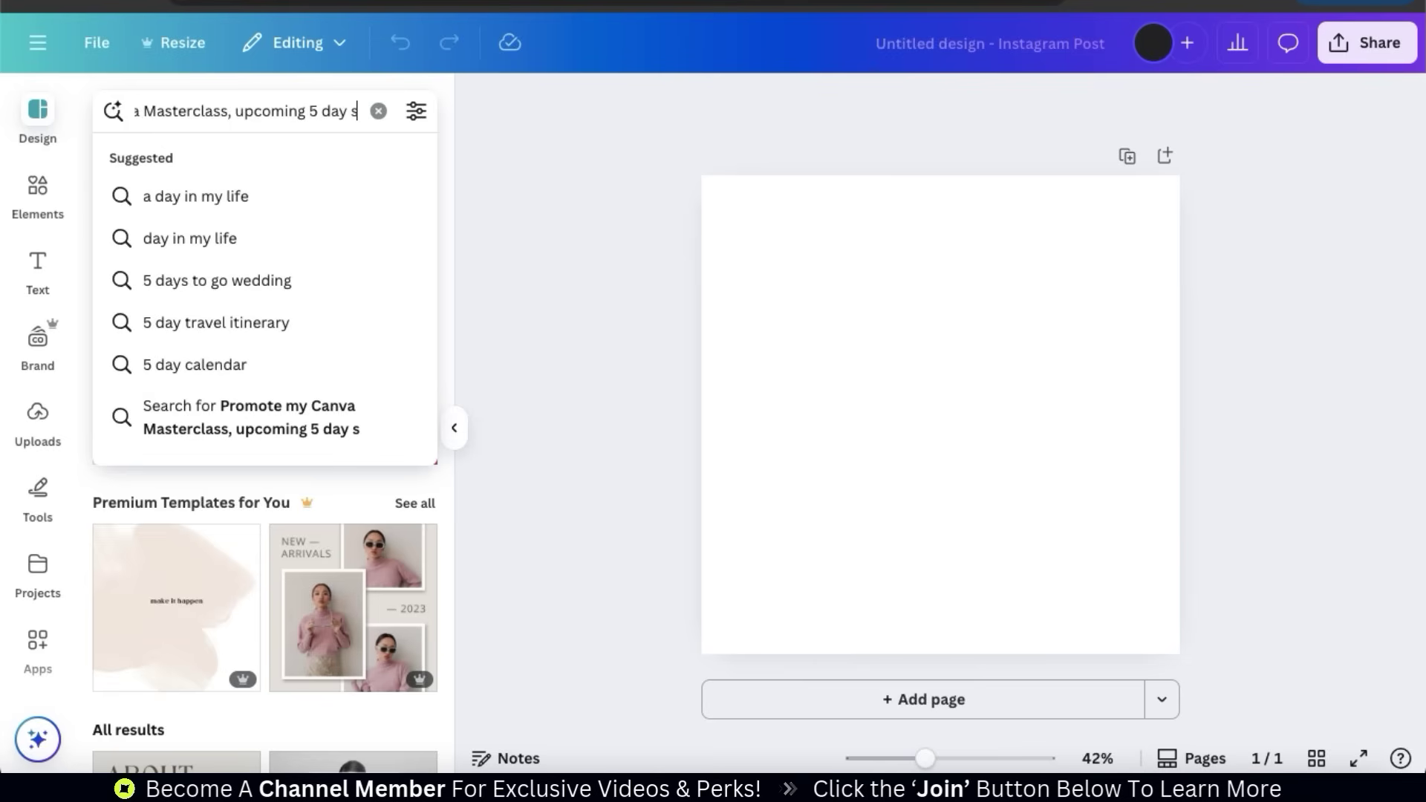
{"action": "type", "text": "ale. Use"}
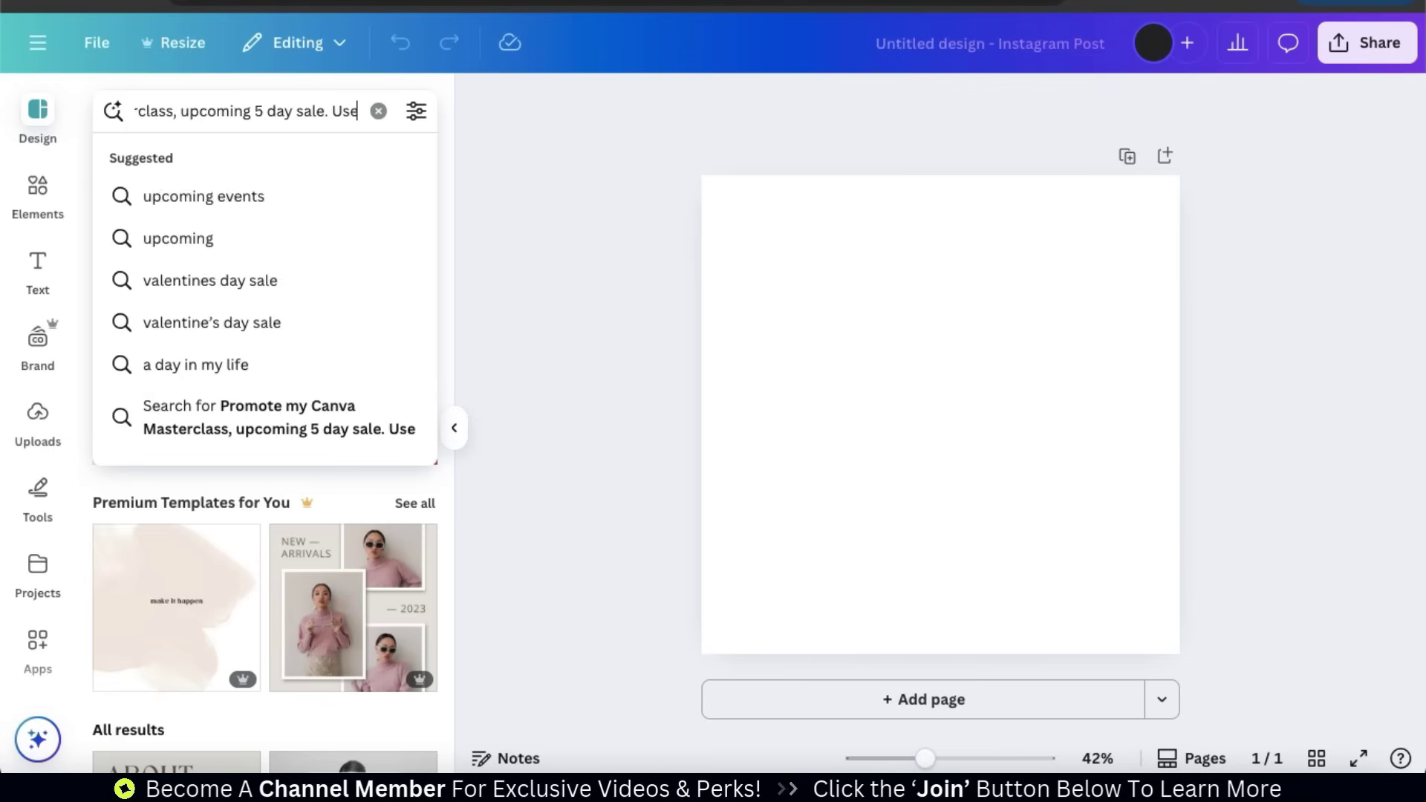
{"action": "type", "text": " blue backg"}
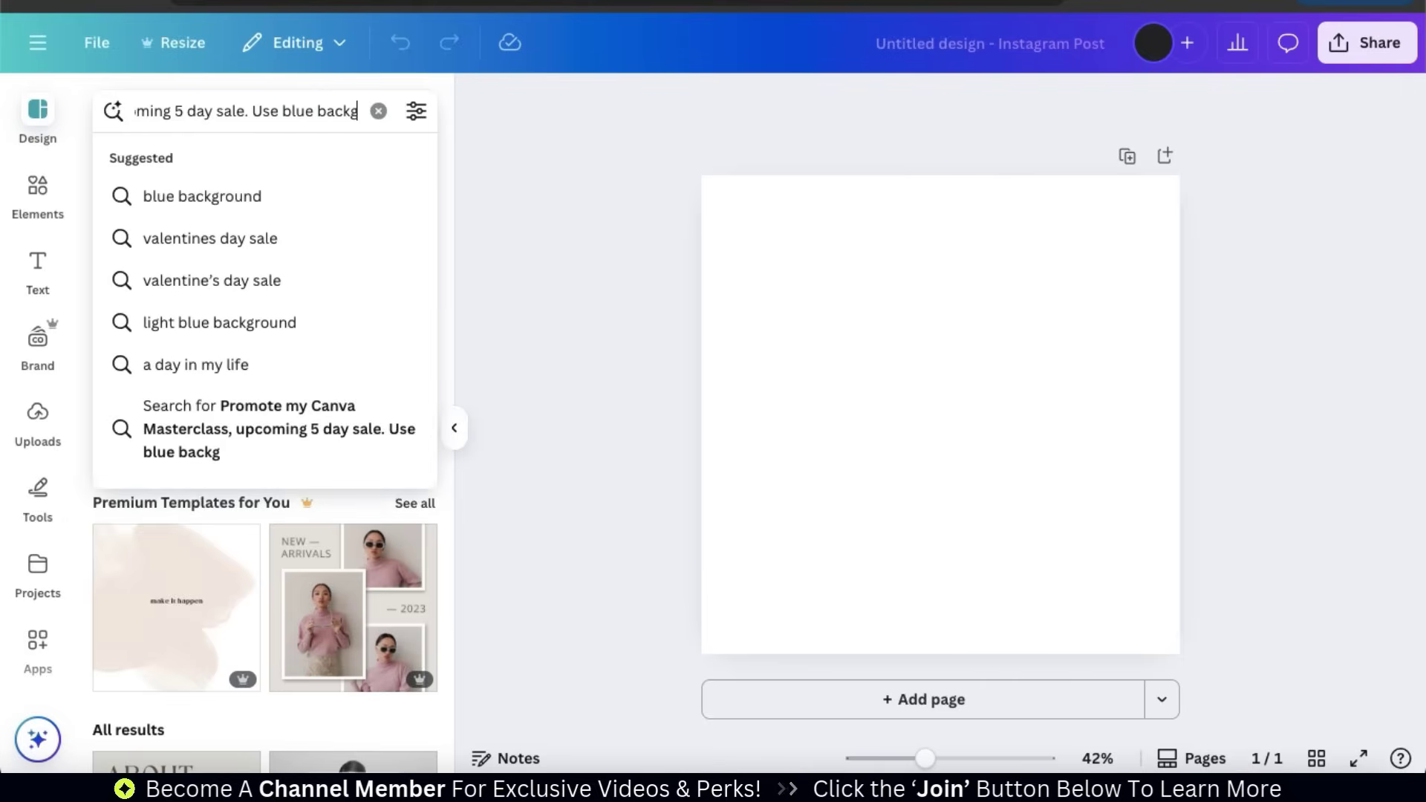
{"action": "type", "text": "round."}
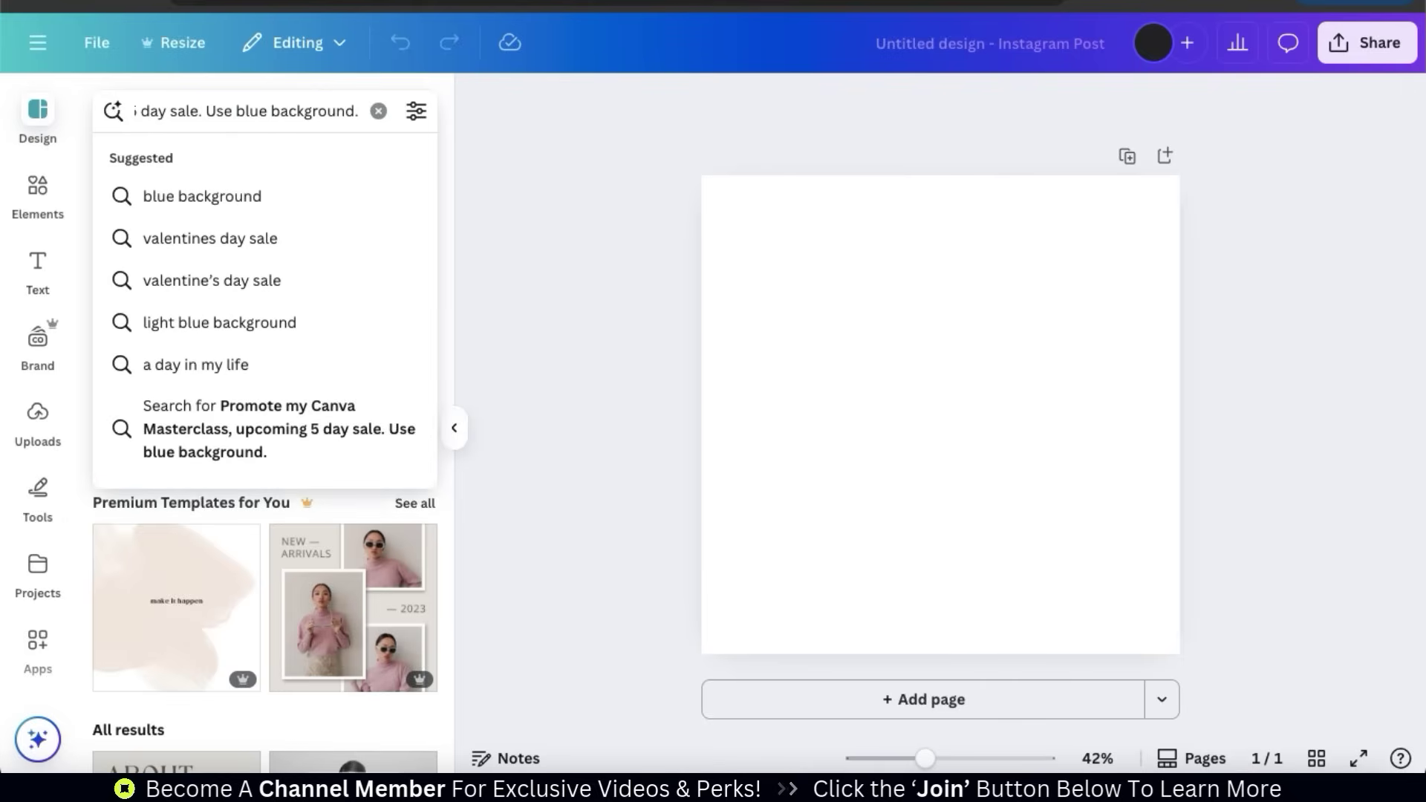
{"action": "key", "text": "Return"}
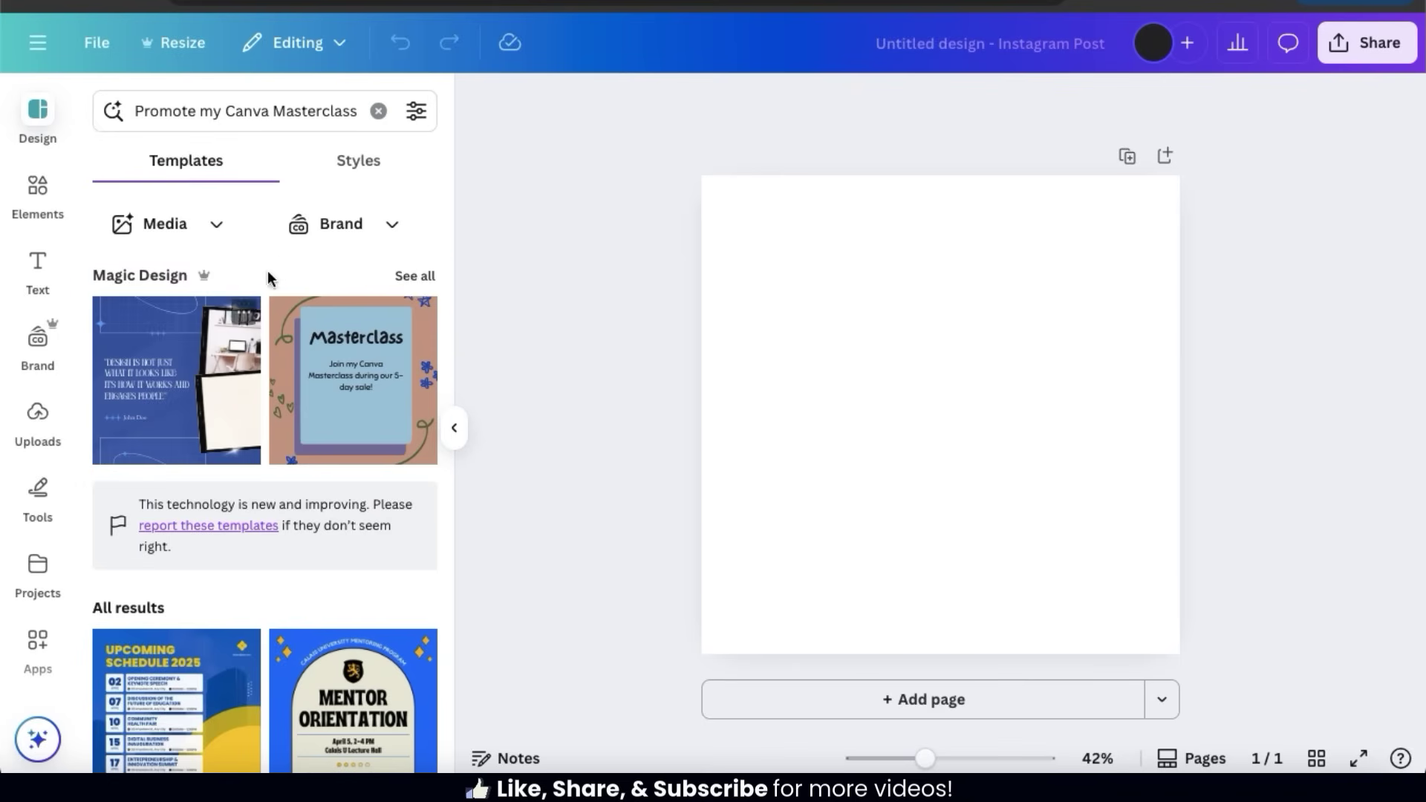
- Show all Magic Design results, scroll through them, and open the Media options
{"action": "left_click", "coordinate": [414, 279]}
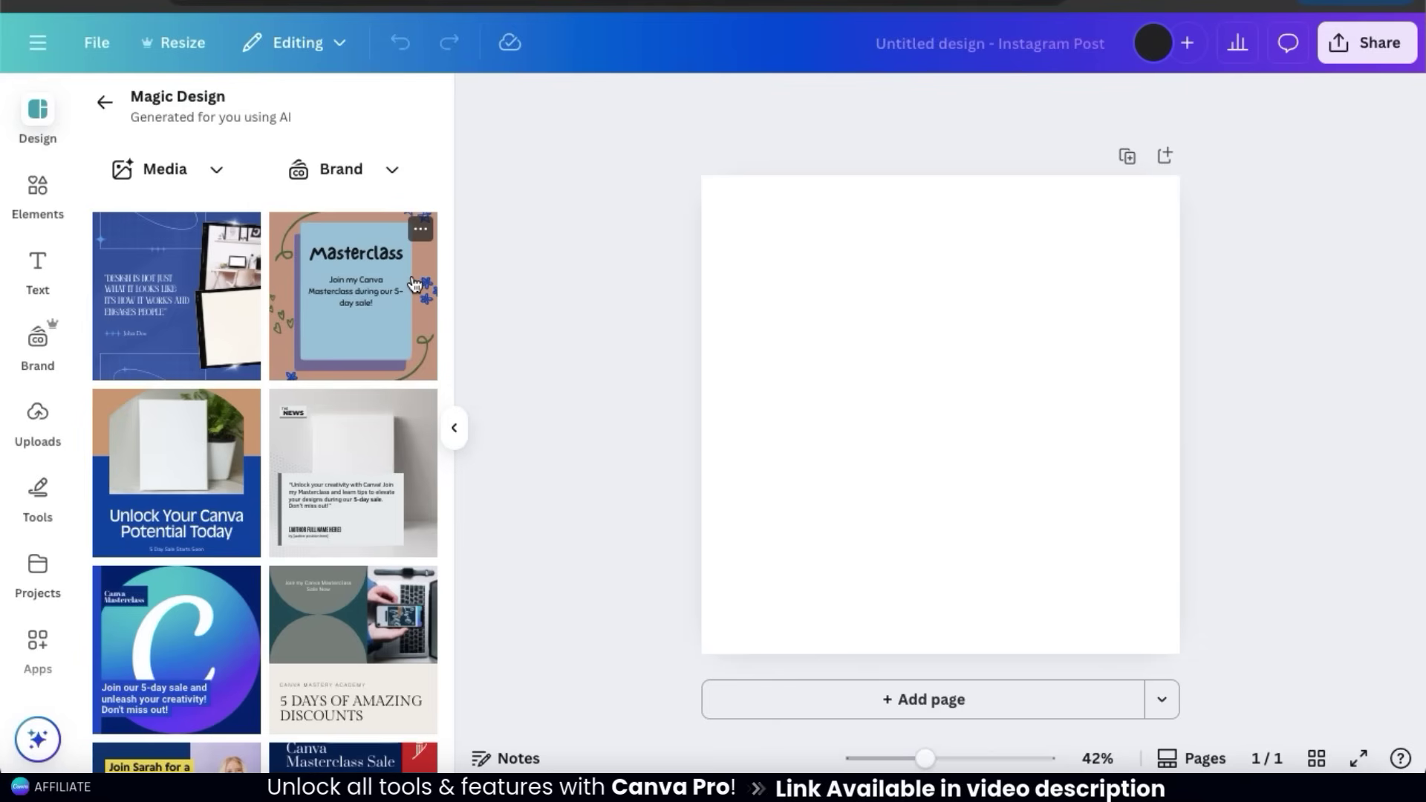
{"action": "scroll", "coordinate": [414, 285], "scroll_direction": "down", "scroll_amount": 2}
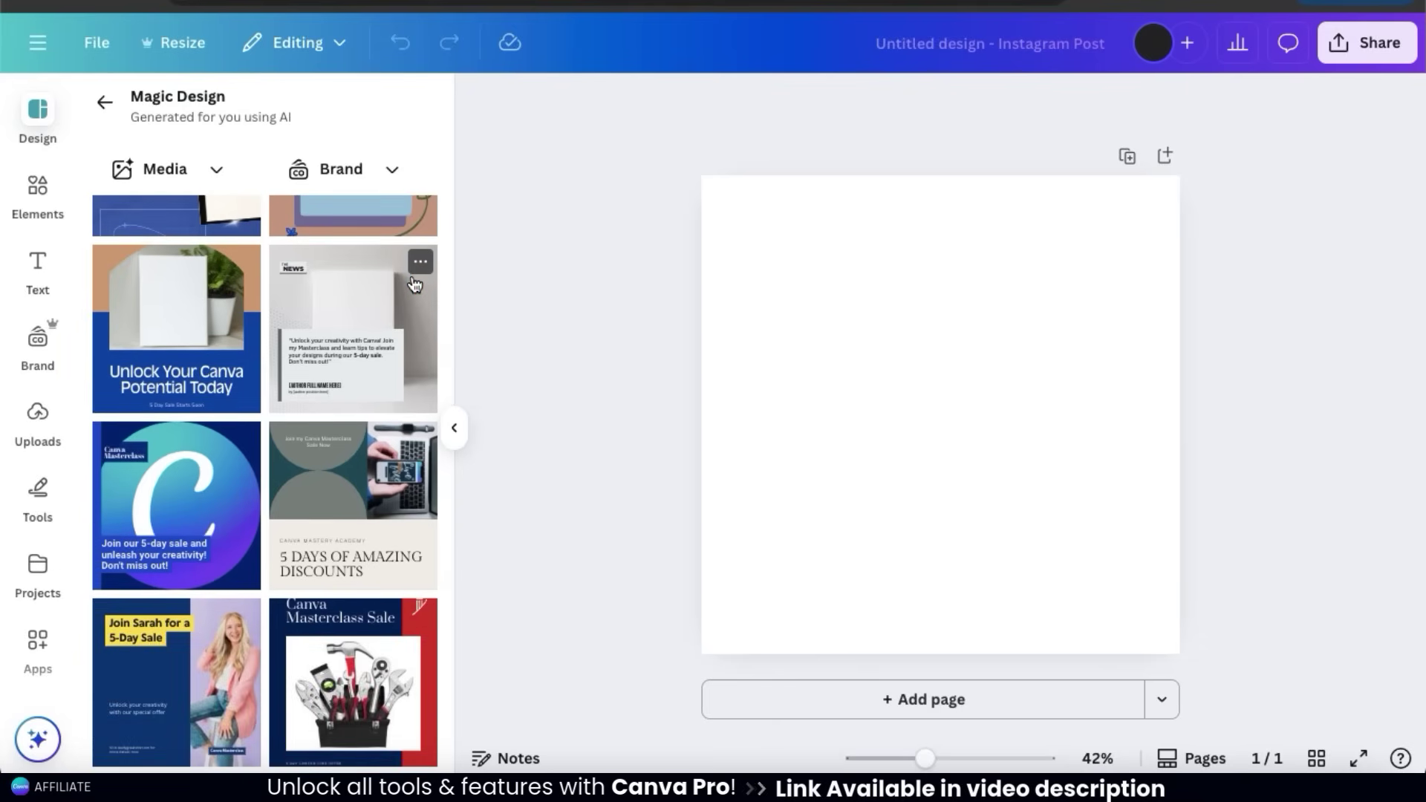
{"action": "scroll", "coordinate": [414, 284], "scroll_direction": "up", "scroll_amount": 2}
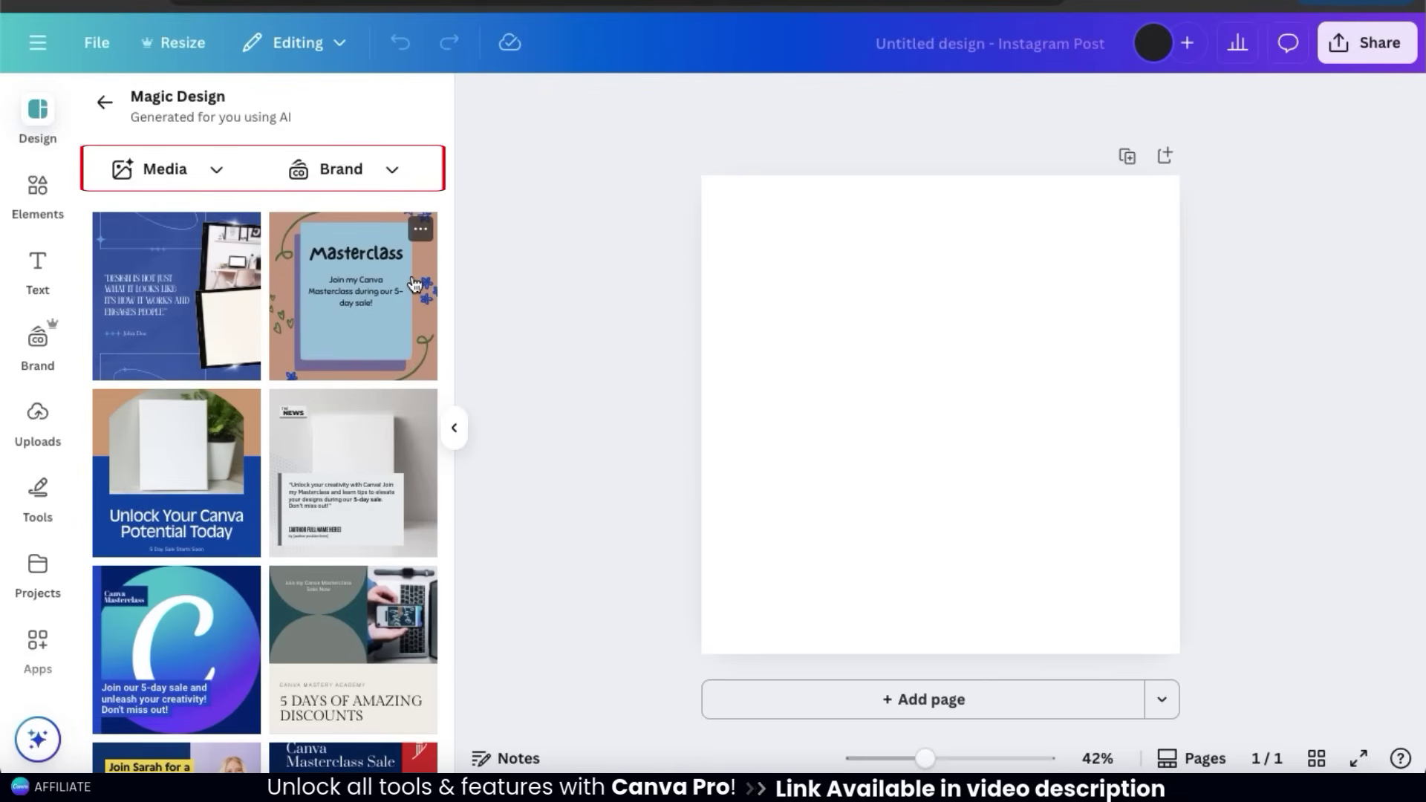
{"action": "left_click", "coordinate": [218, 173]}
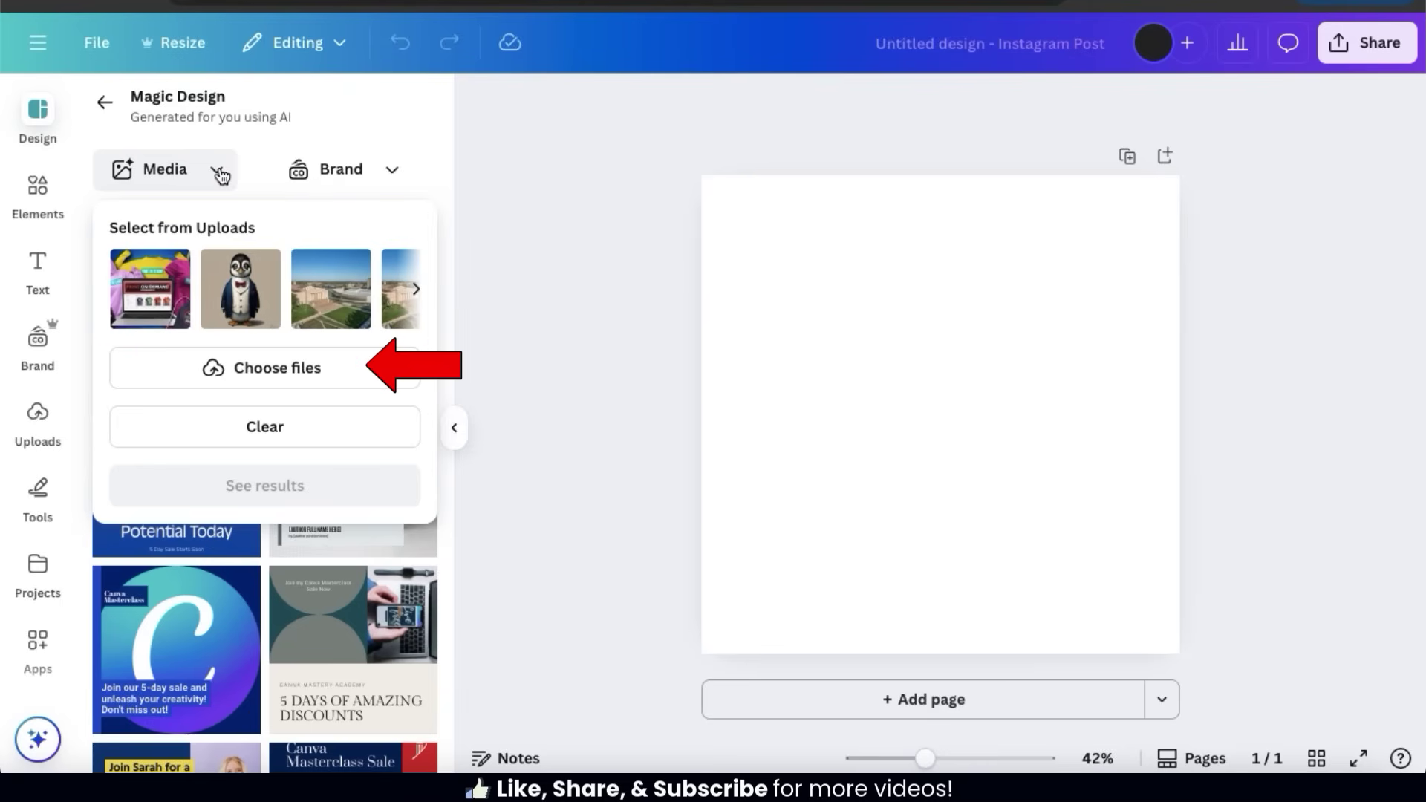
- Upload Canva.png as the Magic Design media and browse the regenerated templates
{"action": "left_click", "coordinate": [327, 371]}
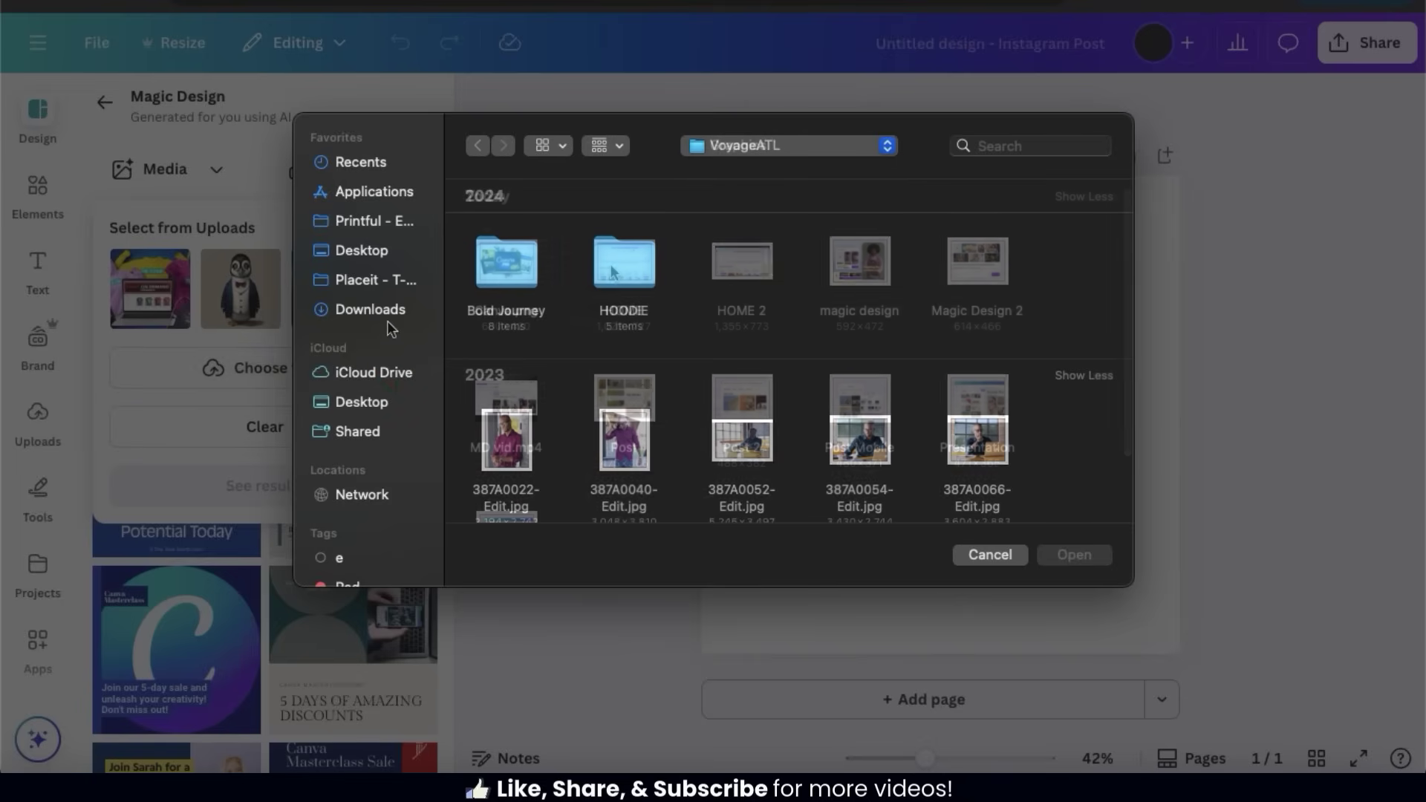
{"action": "left_click", "coordinate": [533, 255]}
{"action": "double_click", "coordinate": [533, 256]}
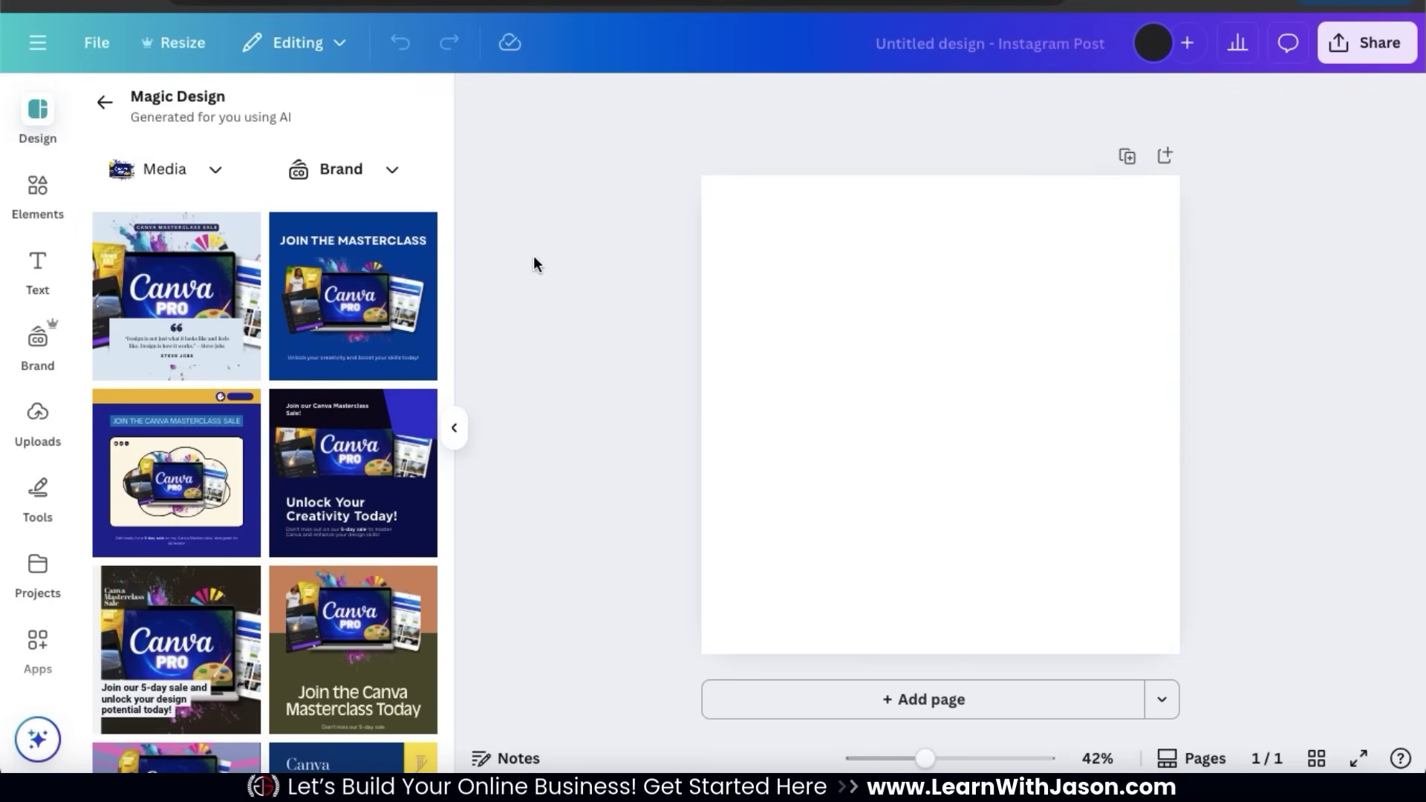
{"action": "scroll", "coordinate": [449, 228], "scroll_direction": "down", "scroll_amount": 2}
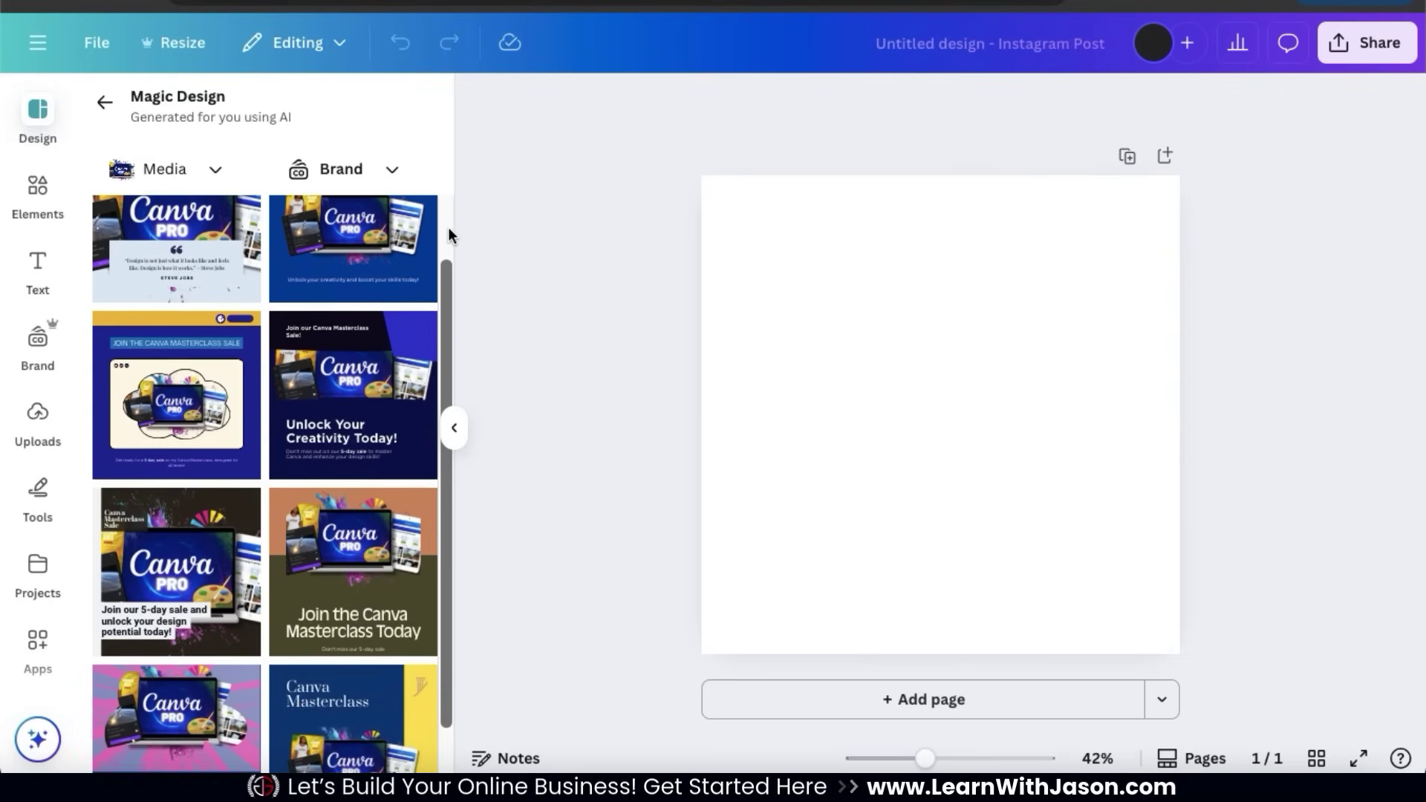
{"action": "scroll", "coordinate": [449, 230], "scroll_direction": "down", "scroll_amount": 2}
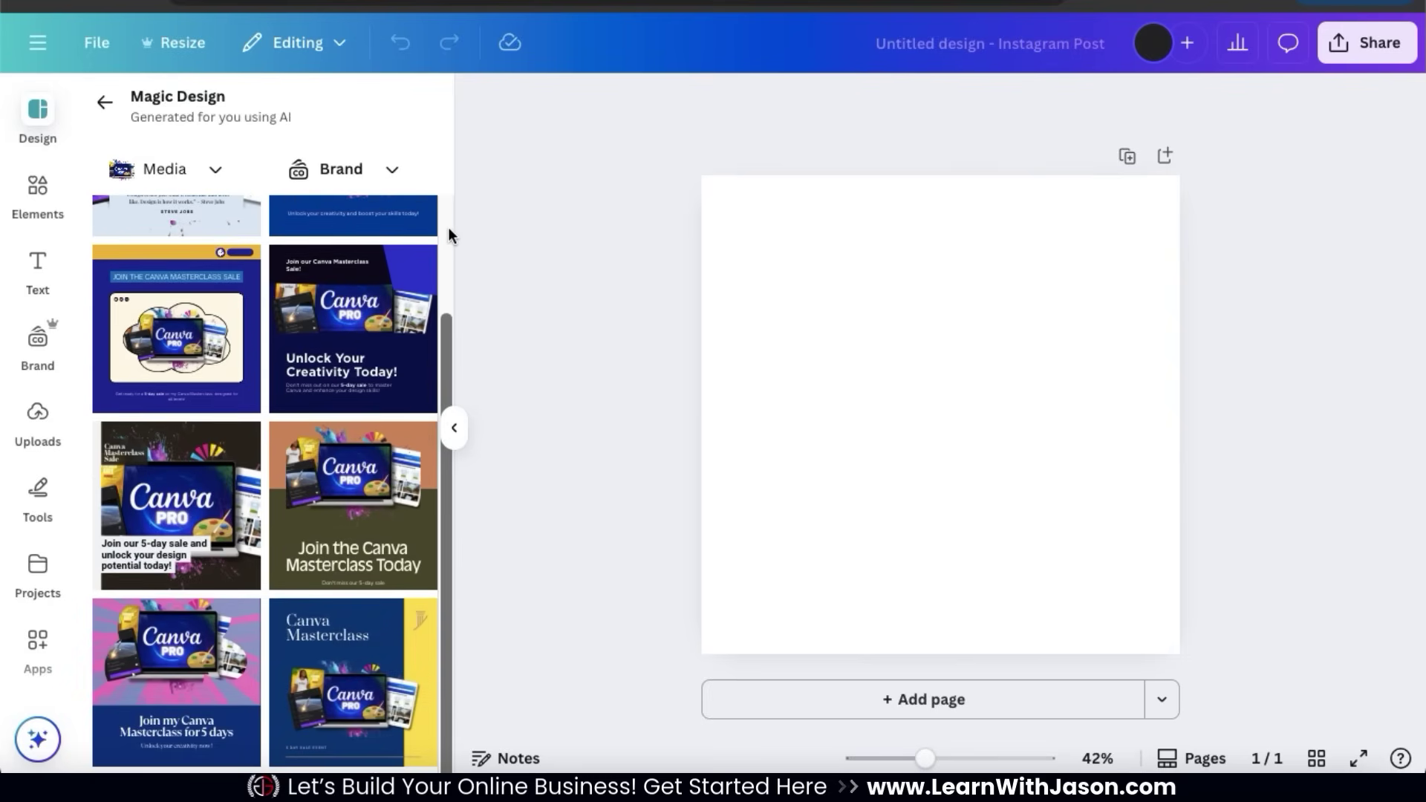
{"action": "scroll", "coordinate": [448, 227], "scroll_direction": "up", "scroll_amount": 3}
{"action": "scroll", "coordinate": [449, 227], "scroll_direction": "up", "scroll_amount": 1}
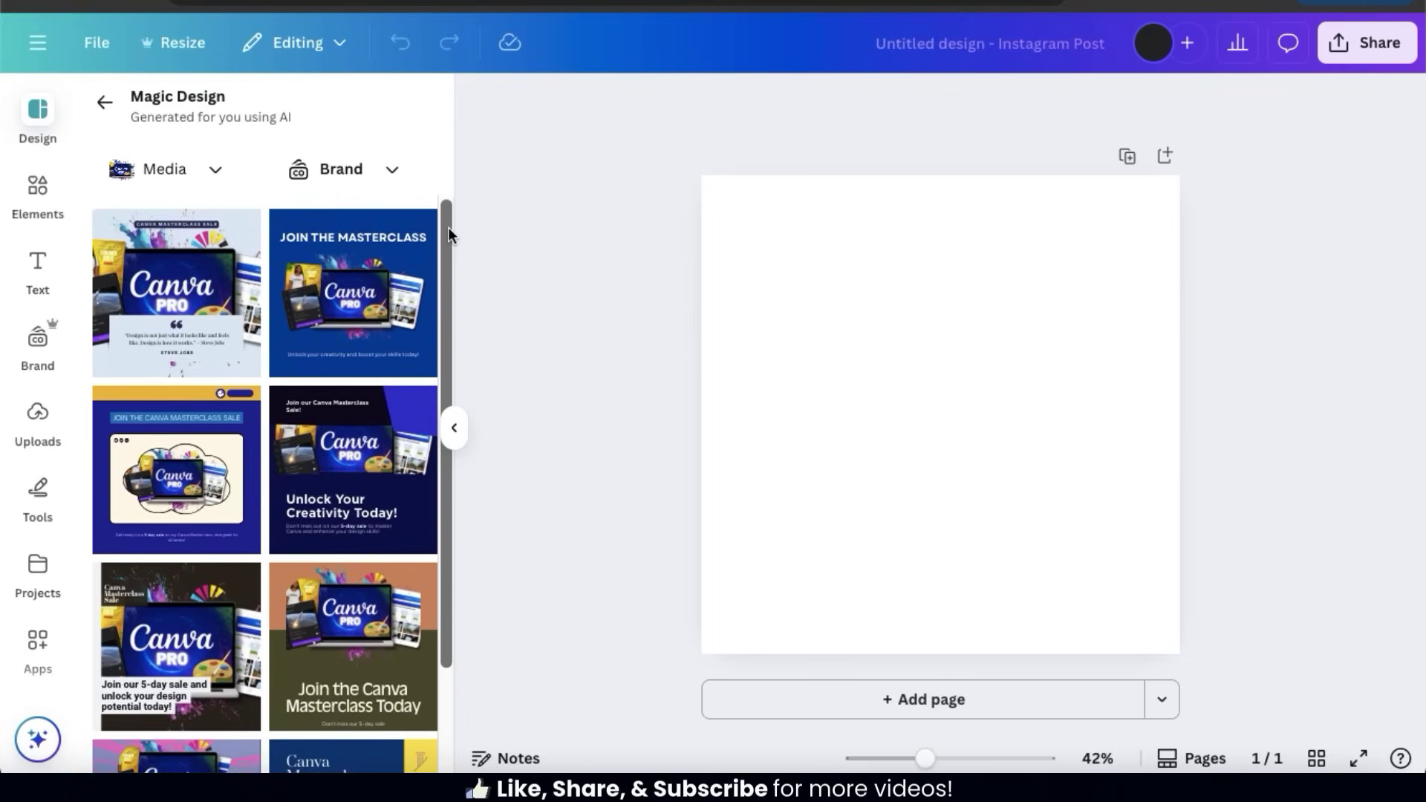
- Check and dismiss the brand style choices, then preview the 'Unlock Your Creativity Today!' template
{"action": "left_click", "coordinate": [398, 173]}
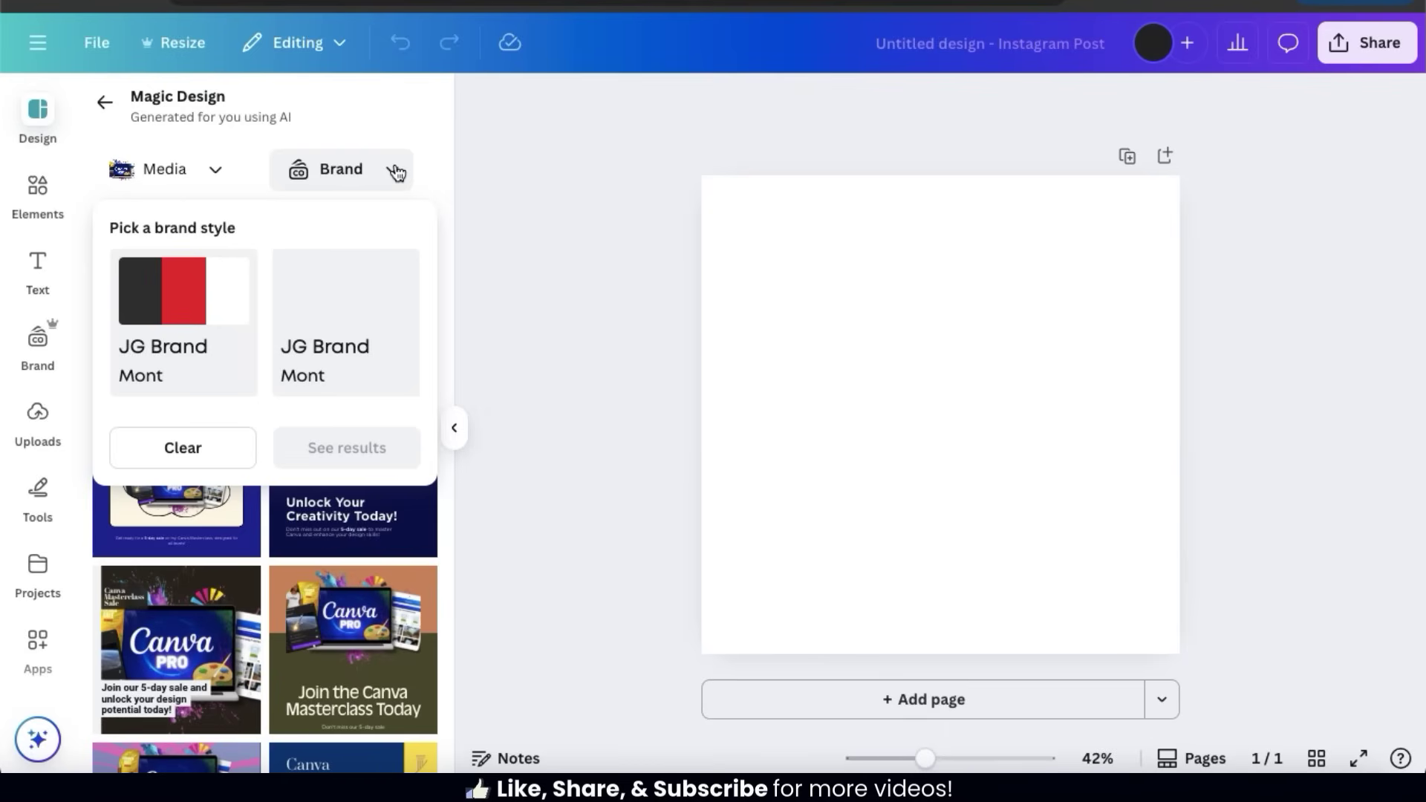
{"action": "left_click", "coordinate": [453, 171]}
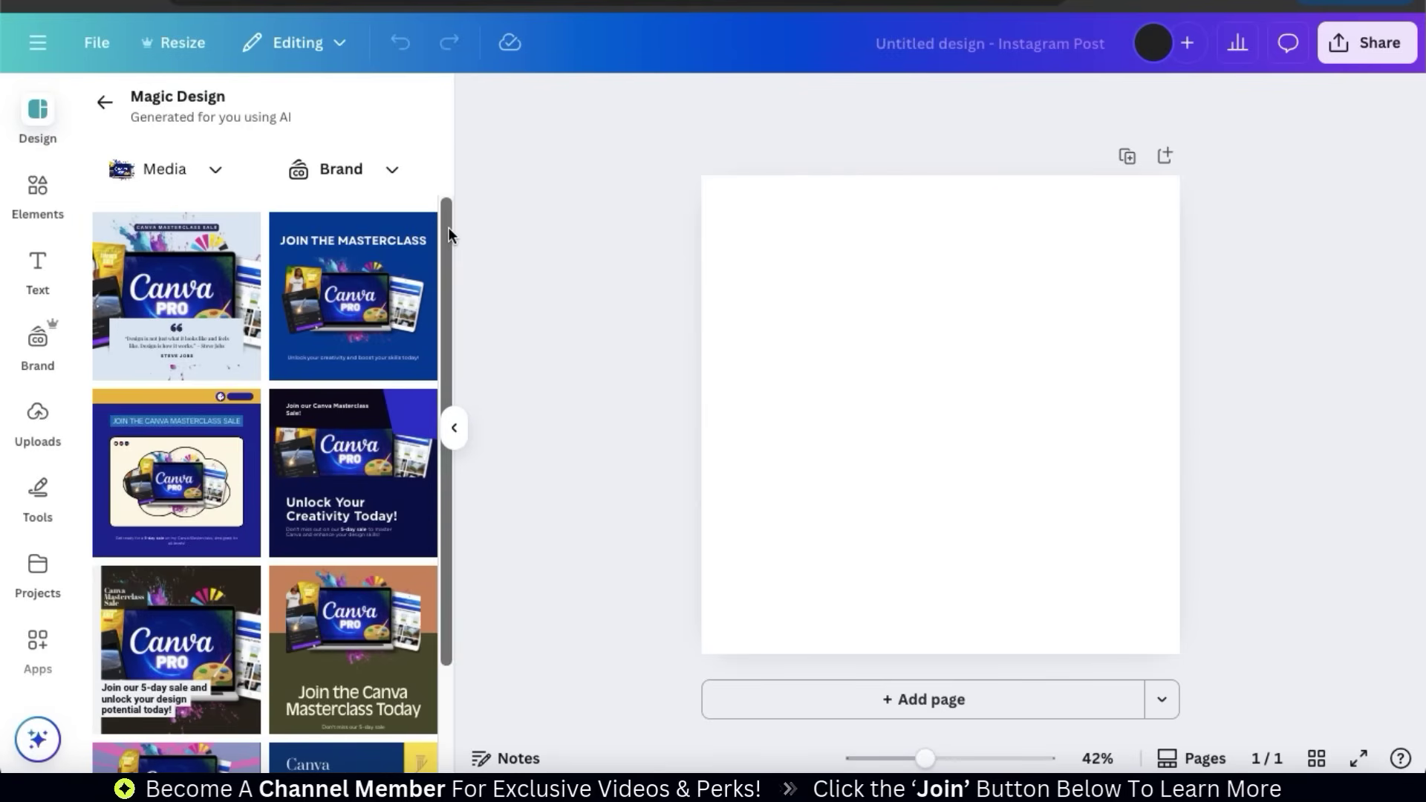
{"action": "left_click", "coordinate": [364, 499]}
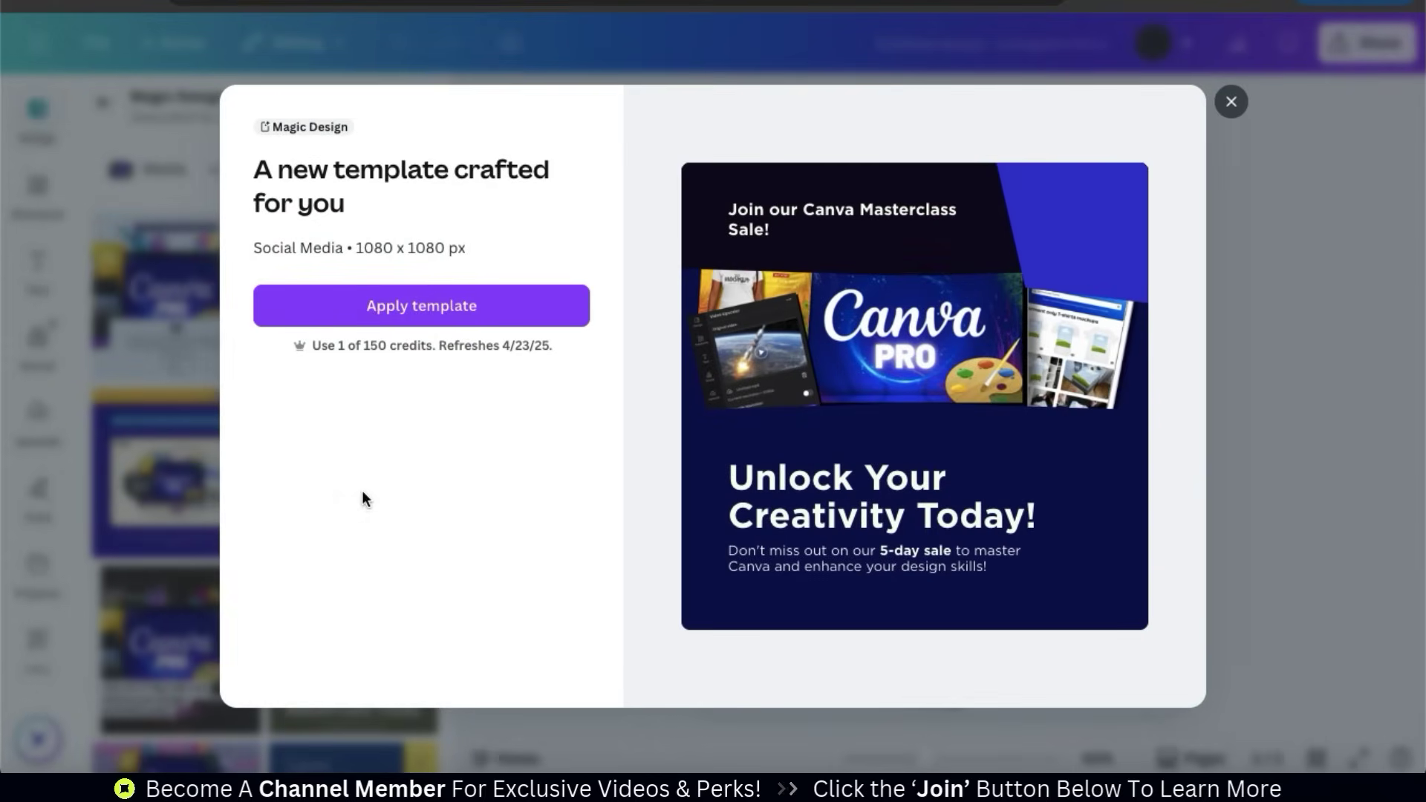
- Apply the template, retitle it 'Canva Masterclass', make Enroll Today! brighter green, and zoom in
{"action": "left_click", "coordinate": [420, 327]}
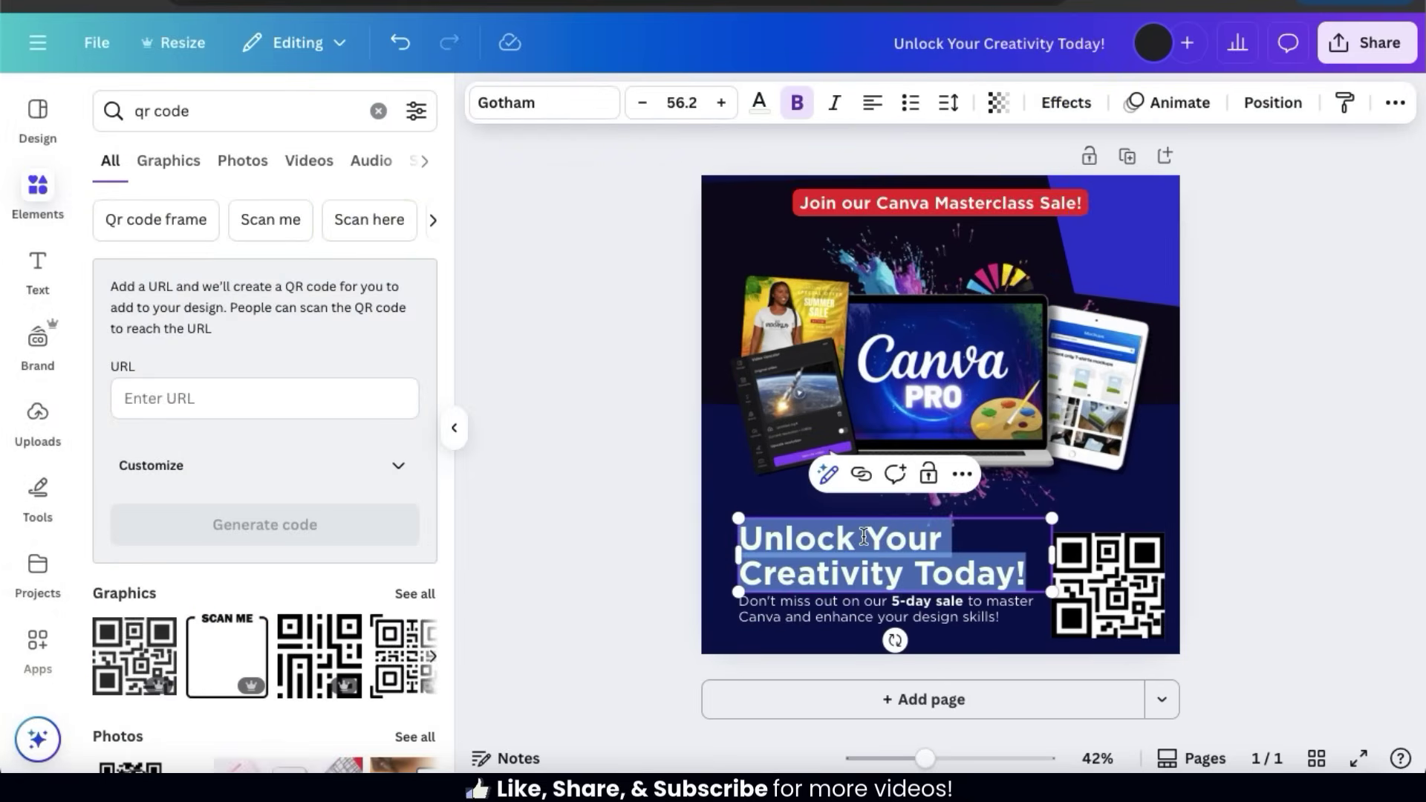
{"action": "type", "text": "Canva Masterclass"}
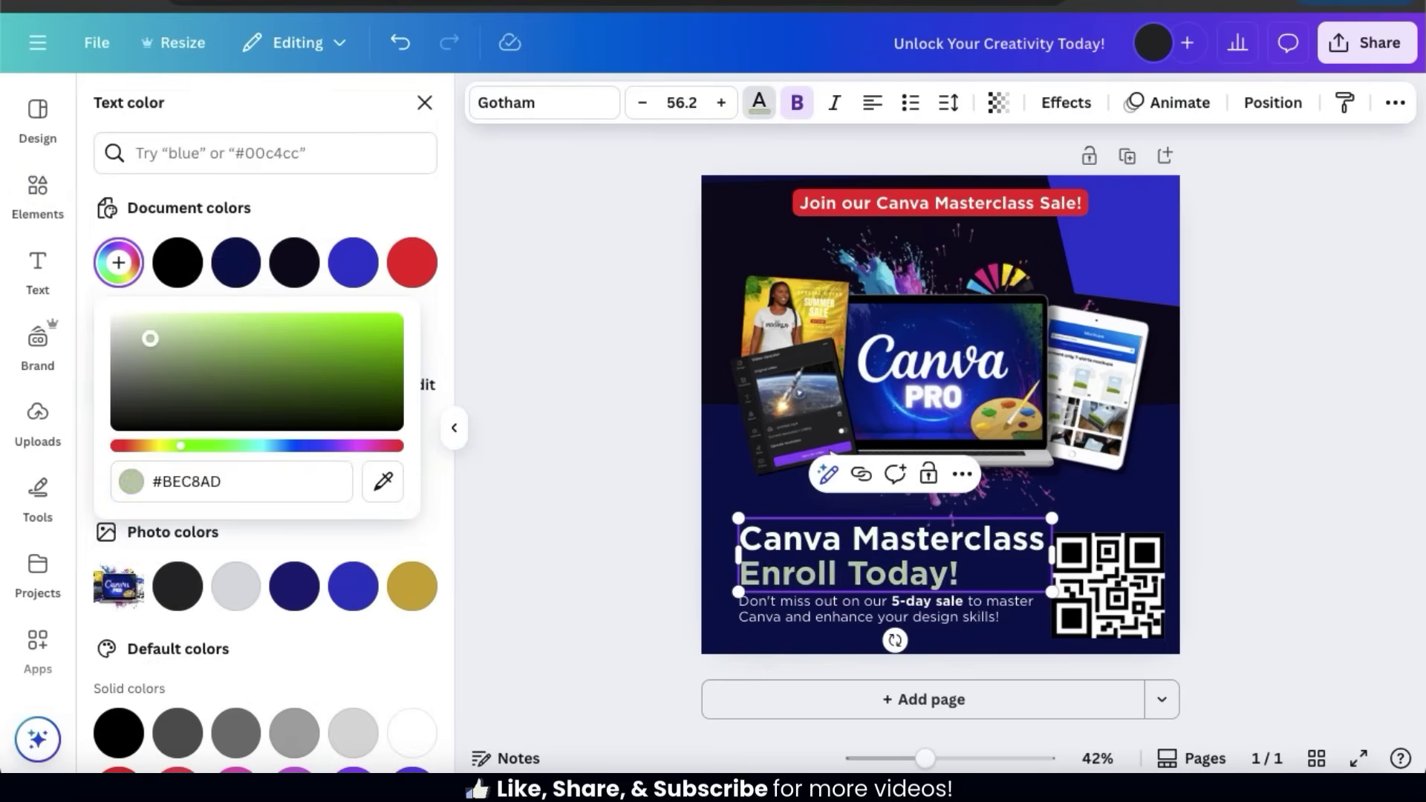
{"action": "left_click_drag", "start_coordinate": [150, 339], "coordinate": [185, 296]}
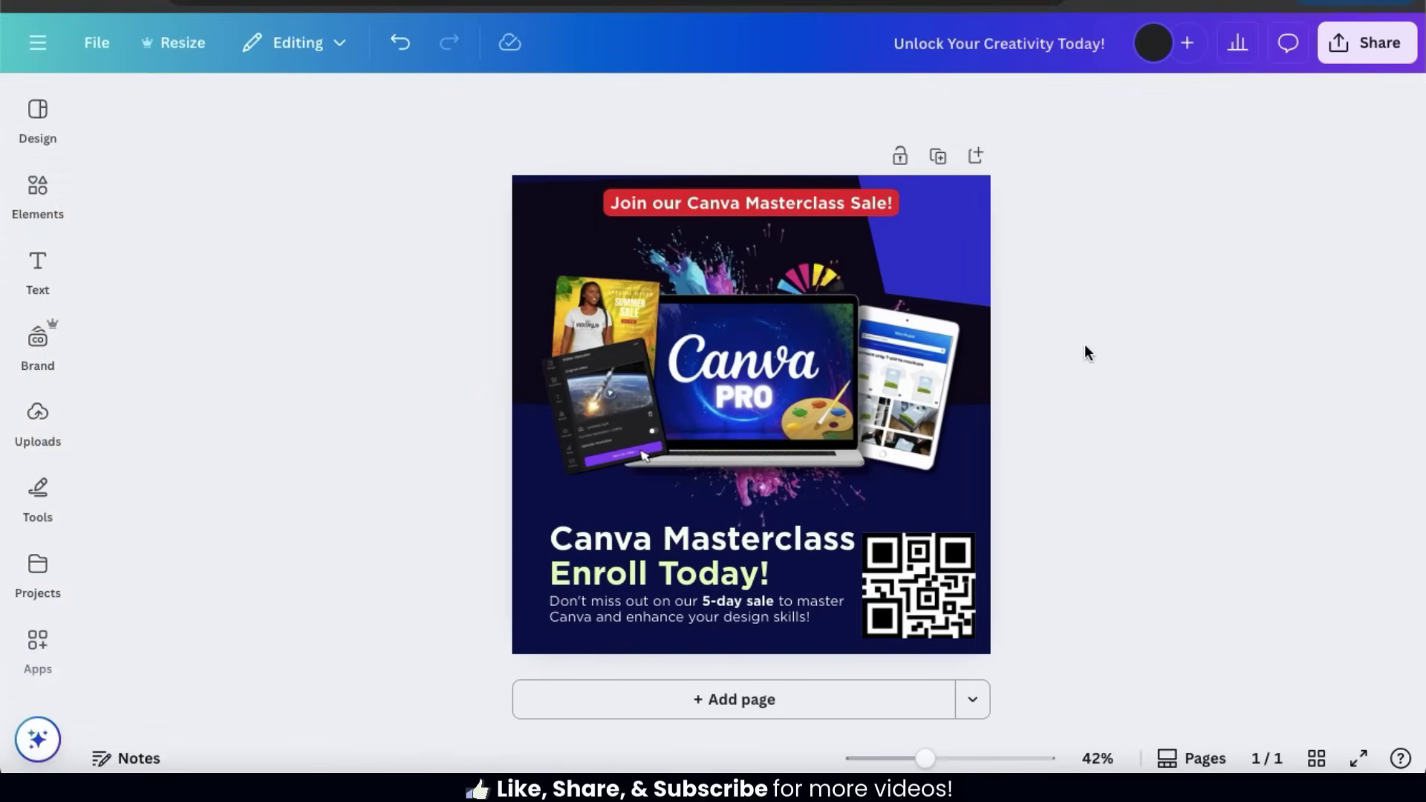
{"action": "left_click_drag", "start_coordinate": [925, 758], "coordinate": [937, 759]}
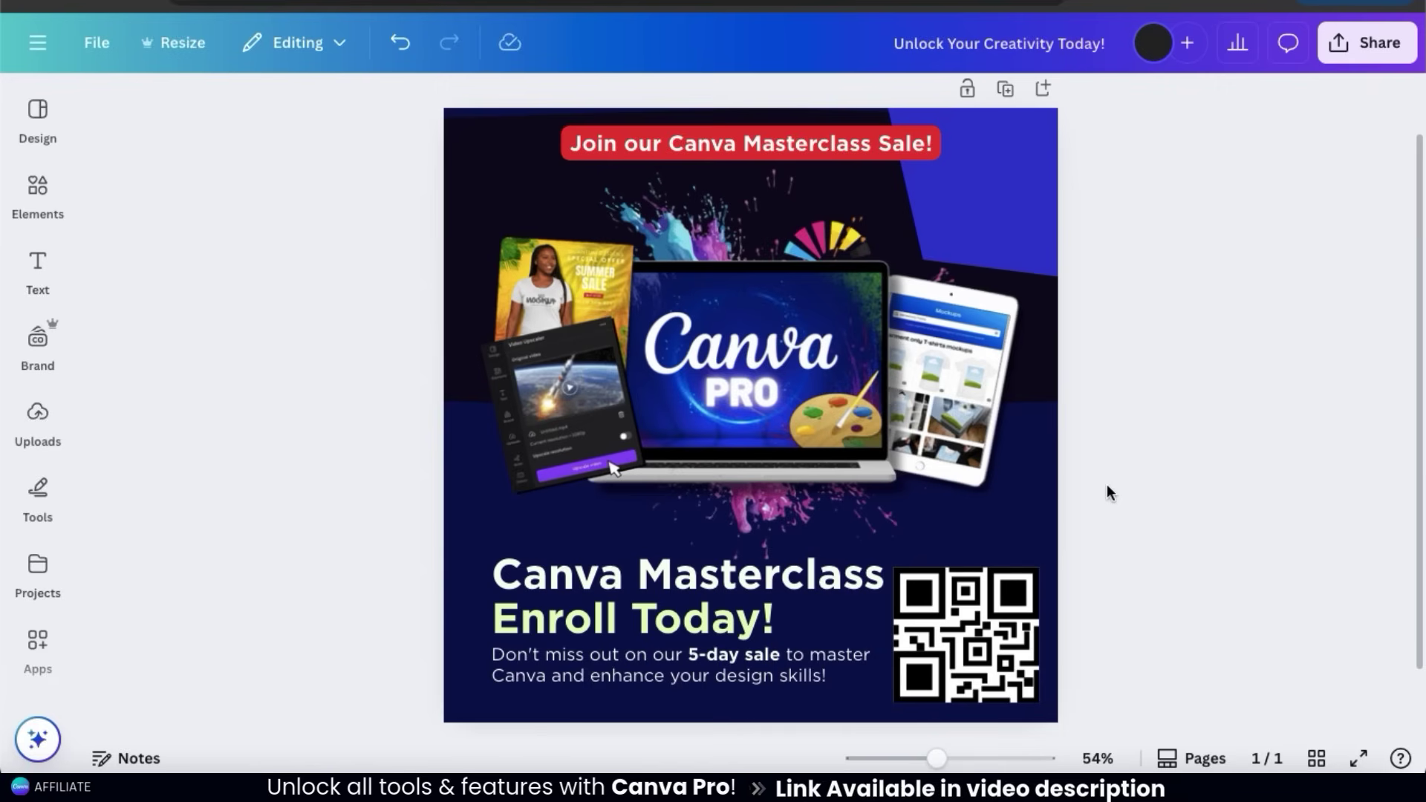
- Download the finished Instagram post as a PNG file
{"action": "left_click", "coordinate": [1345, 45]}
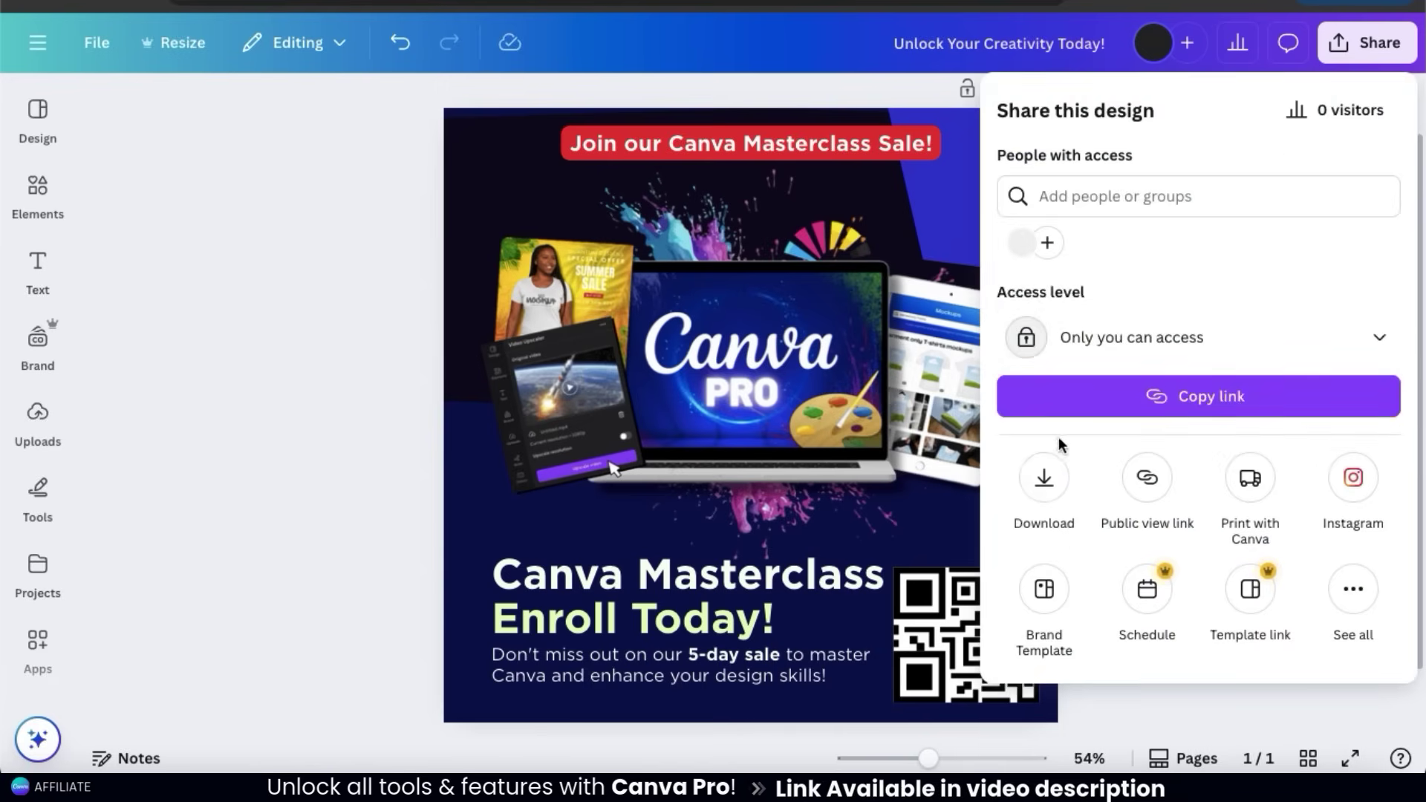
{"action": "left_click", "coordinate": [1052, 485]}
{"action": "left_click", "coordinate": [1152, 515]}
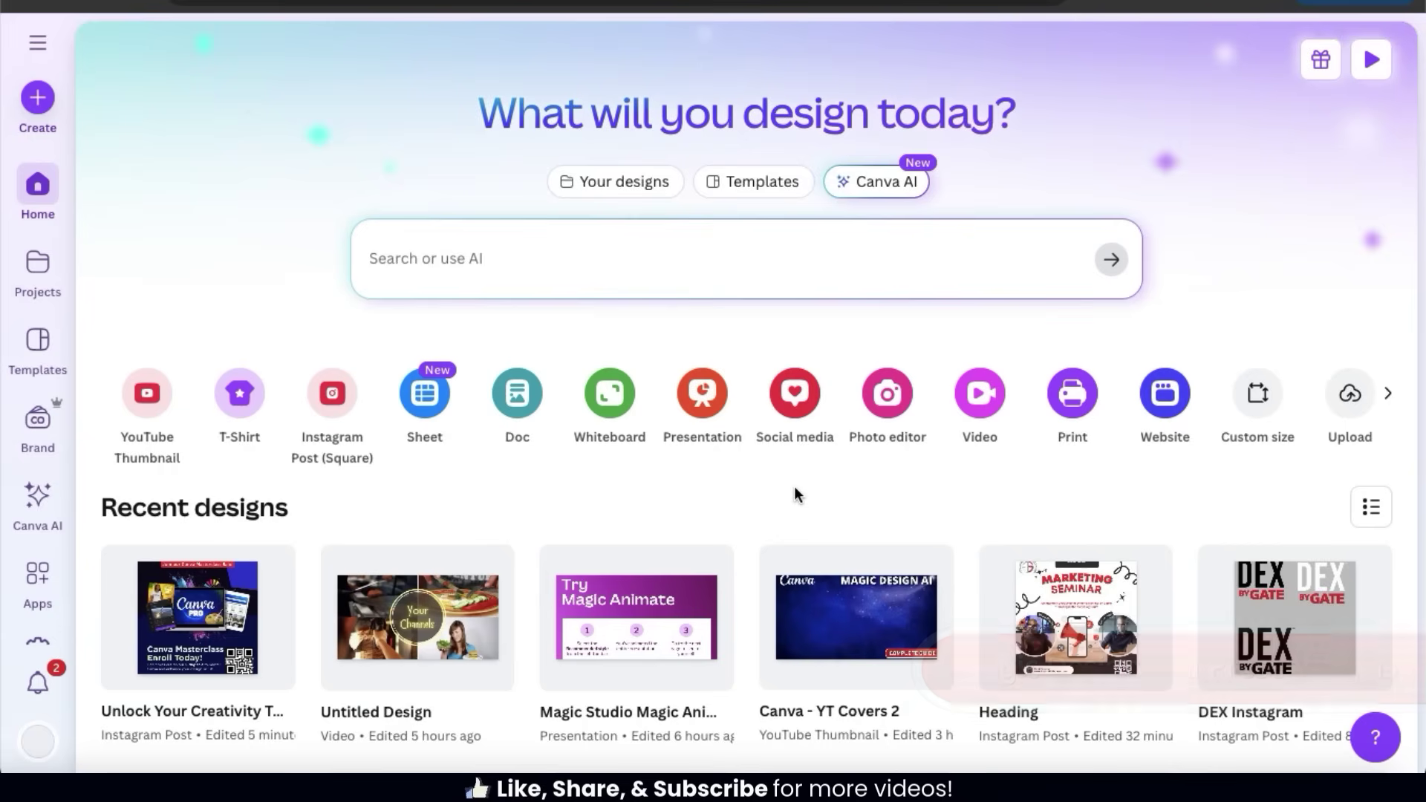
- Create a blank Presentation from the home page and show its Design template suggestions
{"action": "left_click", "coordinate": [704, 413]}
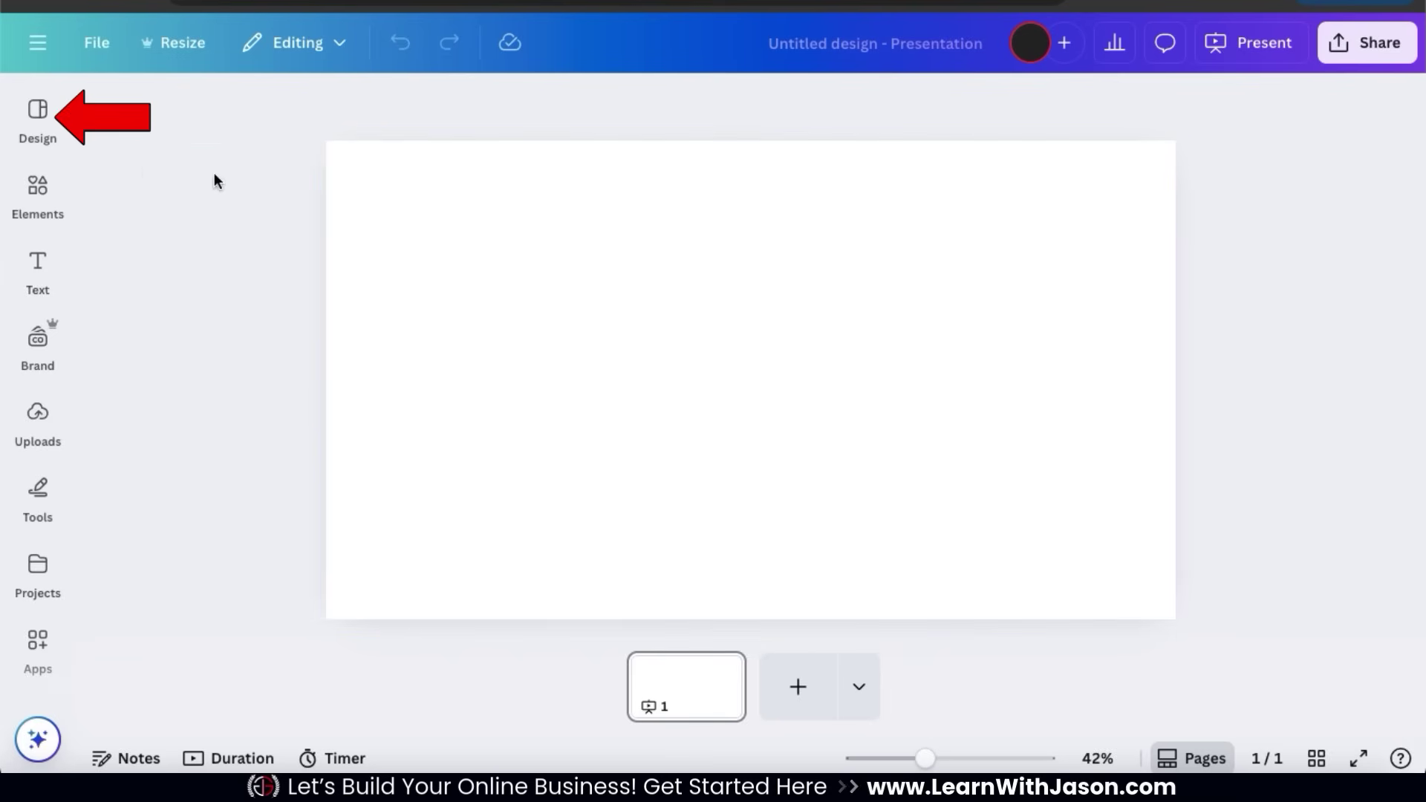
{"action": "left_click", "coordinate": [57, 141]}
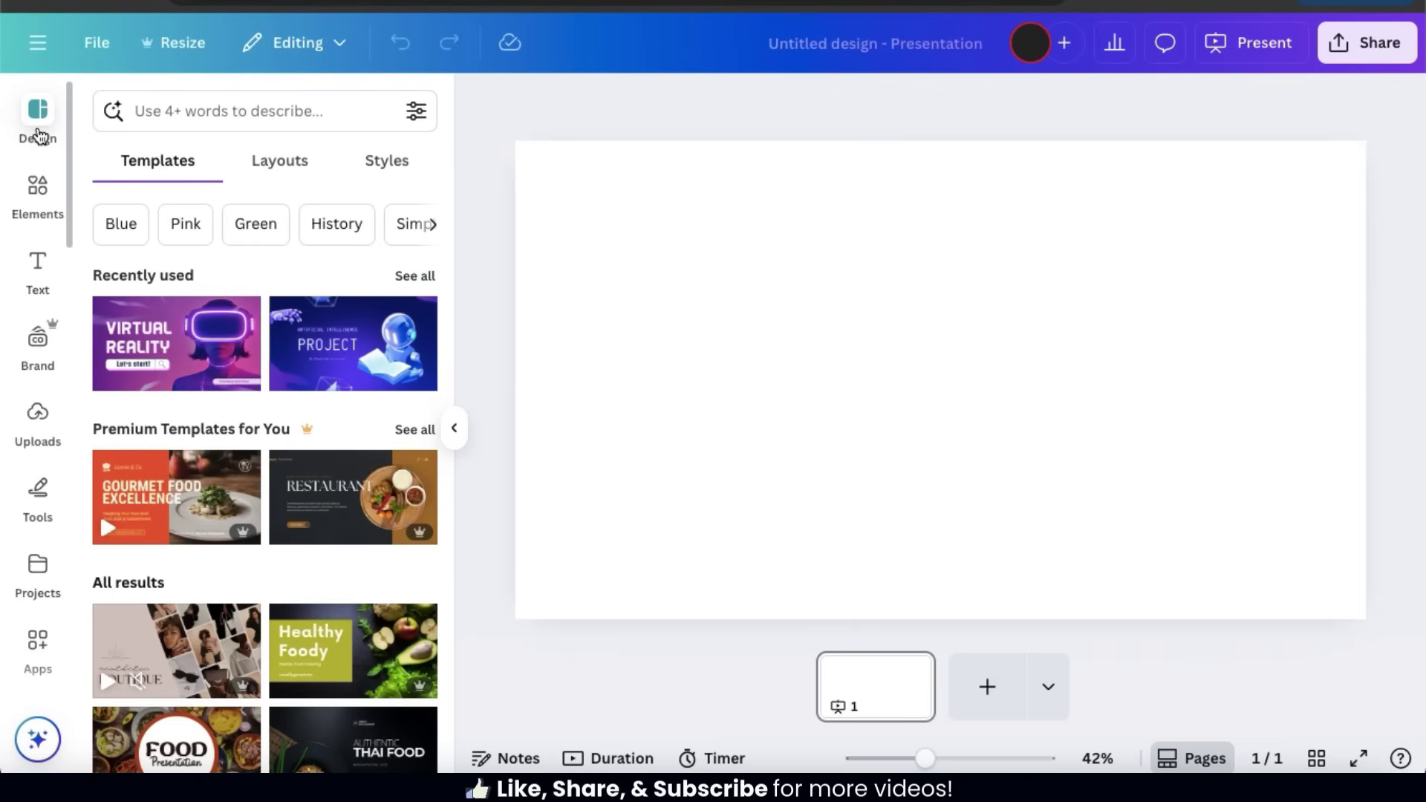
- Search templates for 'Presentation on how to use Canva for online marketing' and show all Magic Design results
{"action": "left_click", "coordinate": [168, 115]}
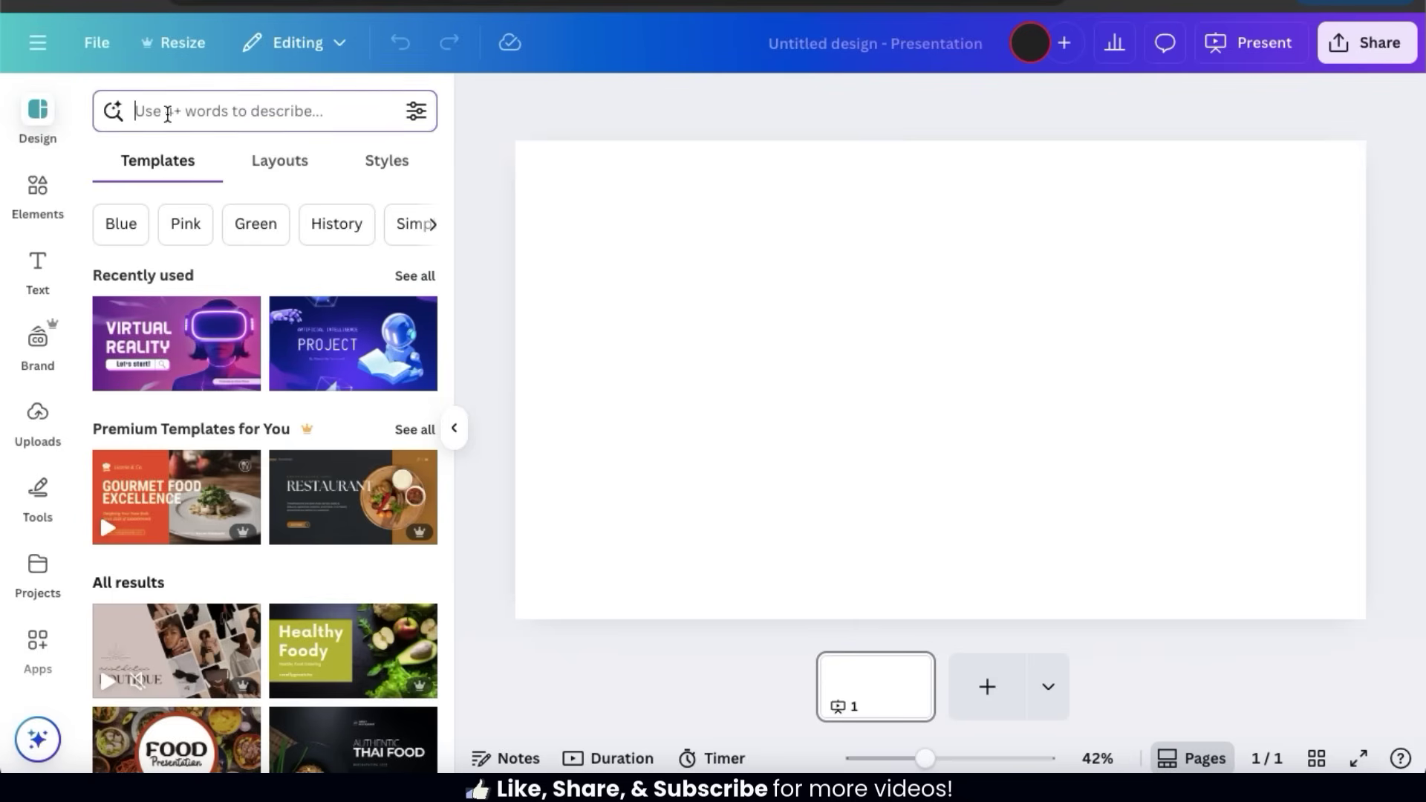
{"action": "type", "text": "Pres"}
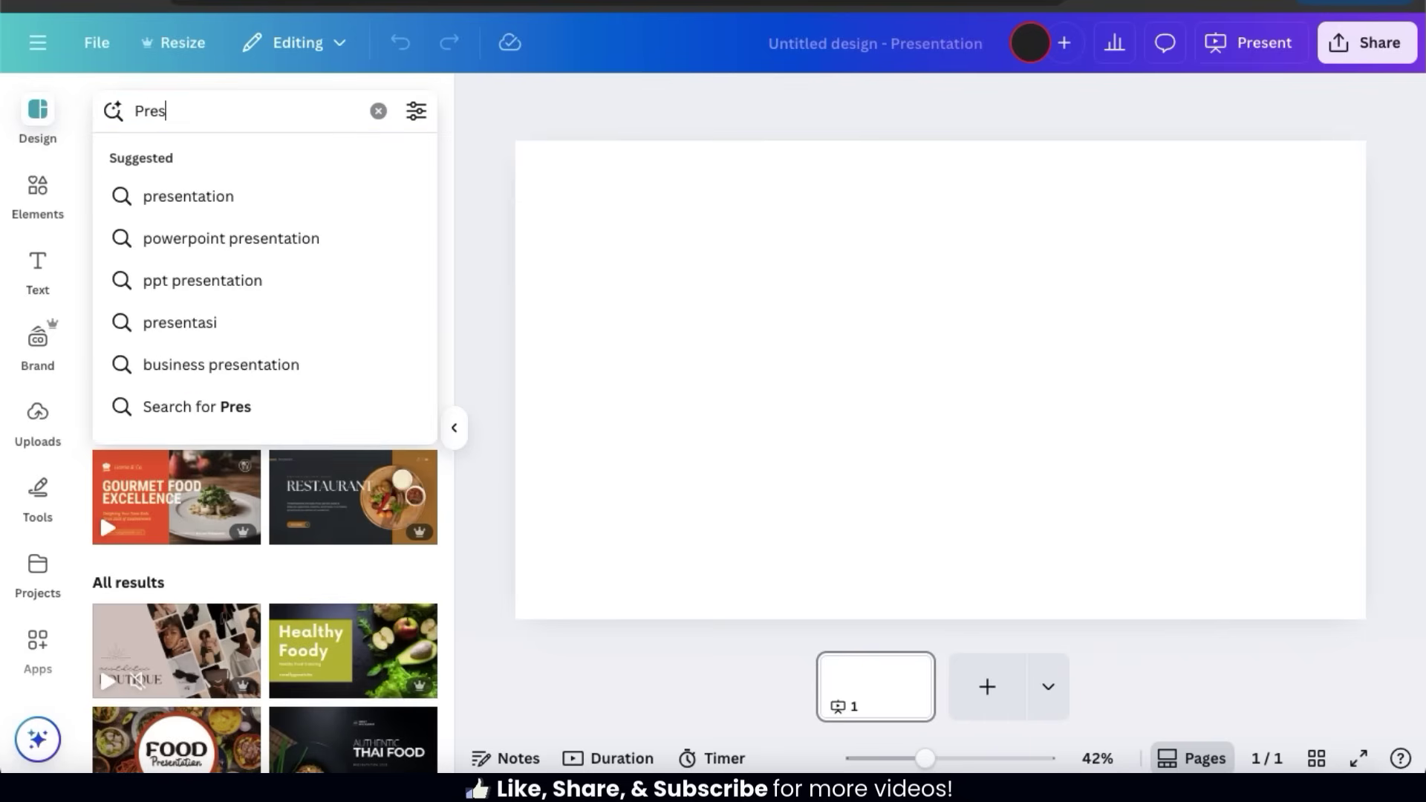
{"action": "type", "text": "entation on "}
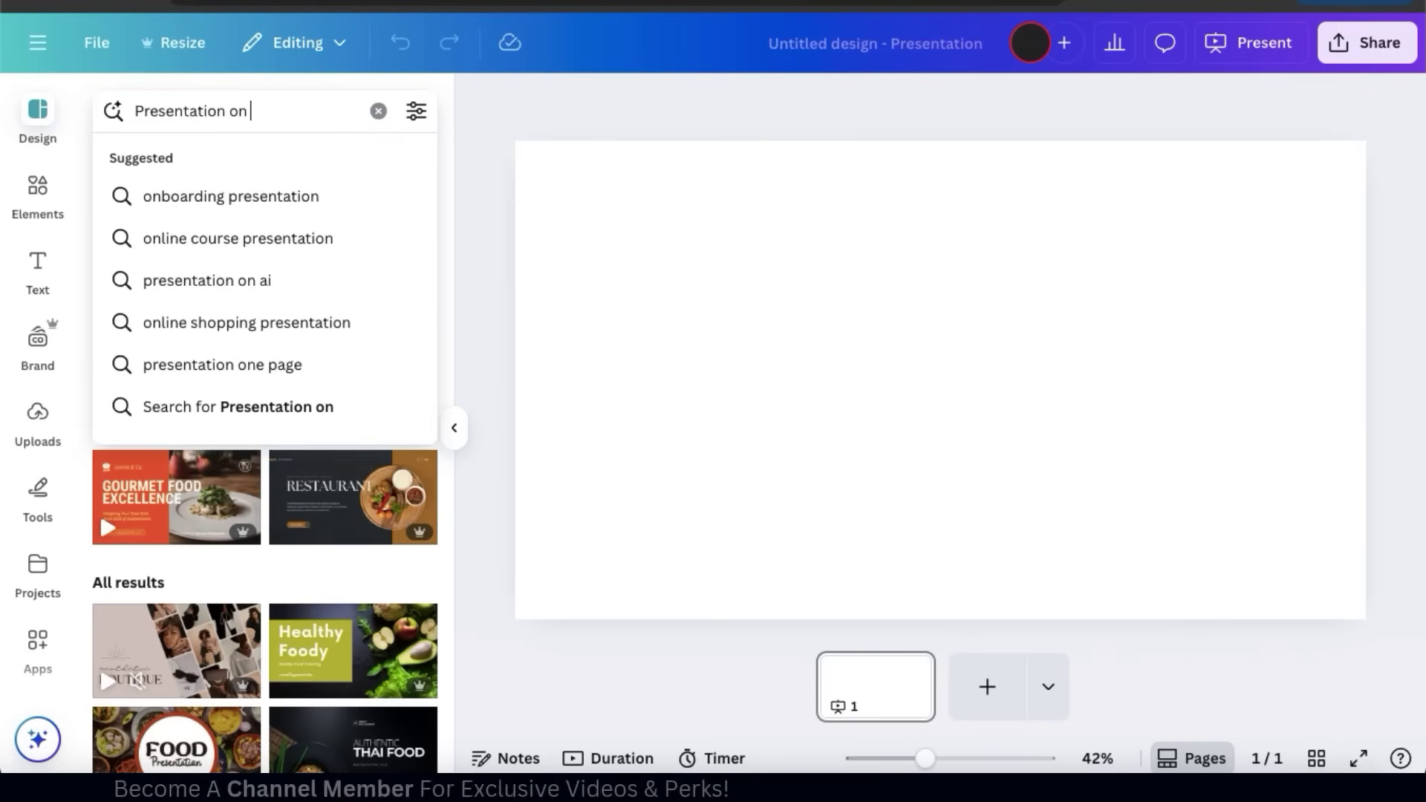
{"action": "type", "text": "how to "}
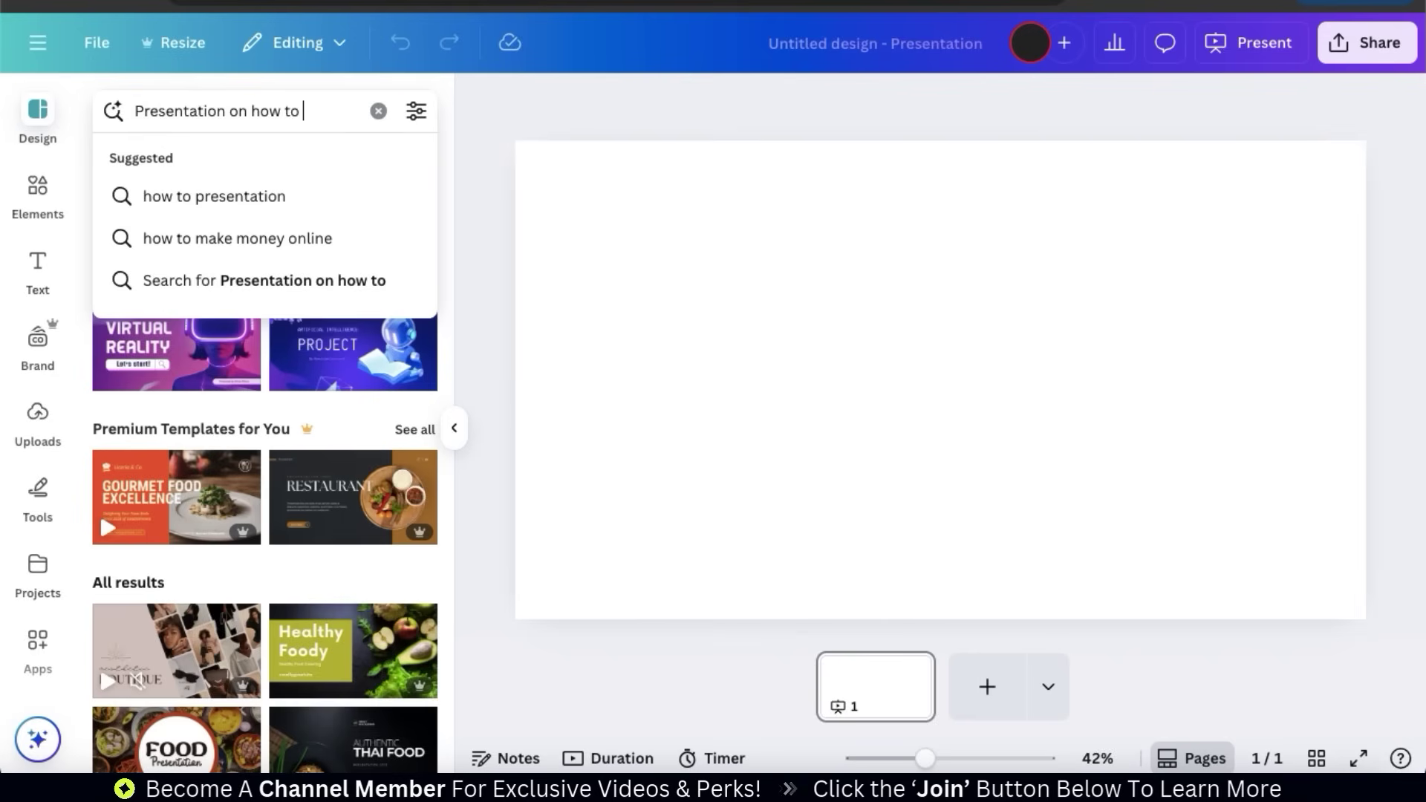
{"action": "type", "text": "use Canva for oni"}
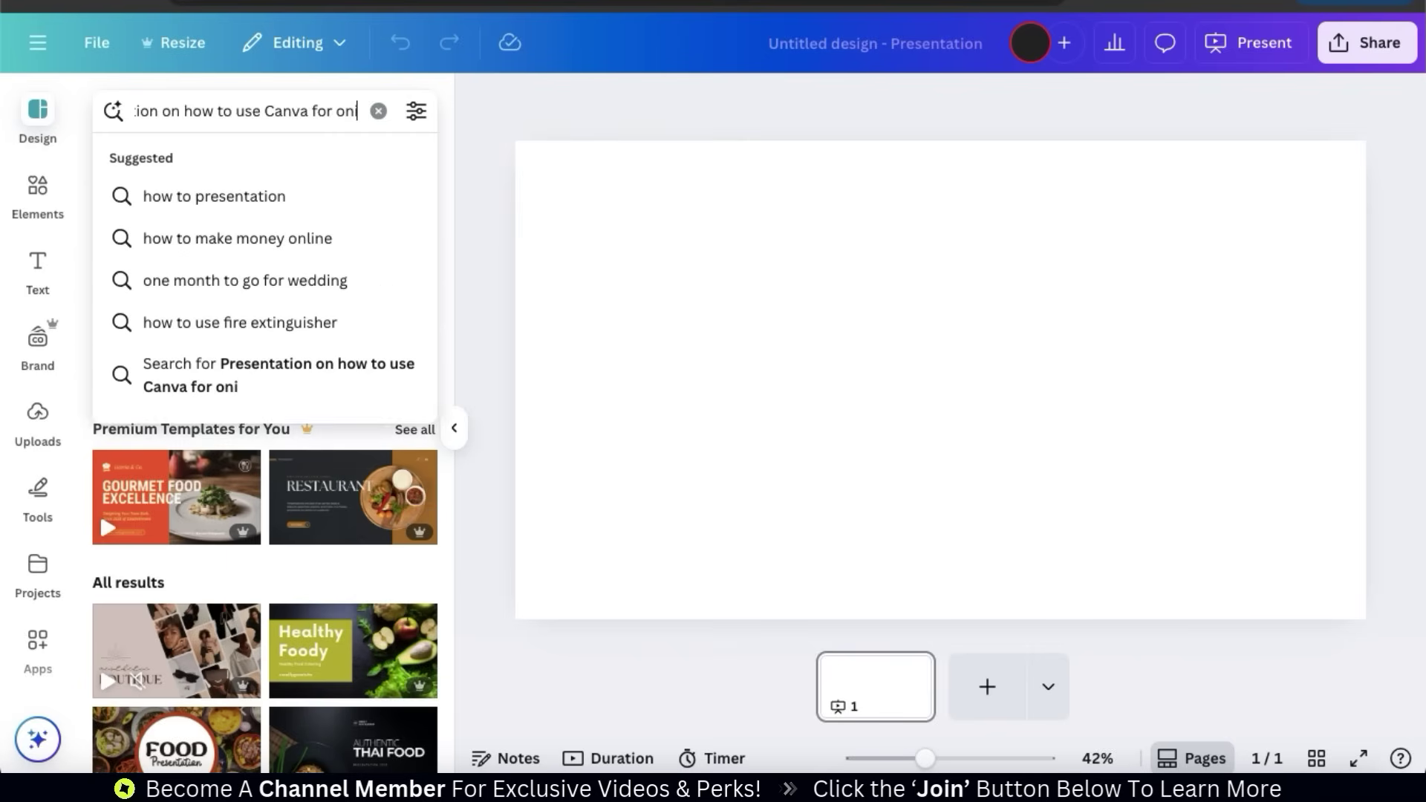
{"action": "key", "text": "BackSpace"}
{"action": "type", "text": "line"}
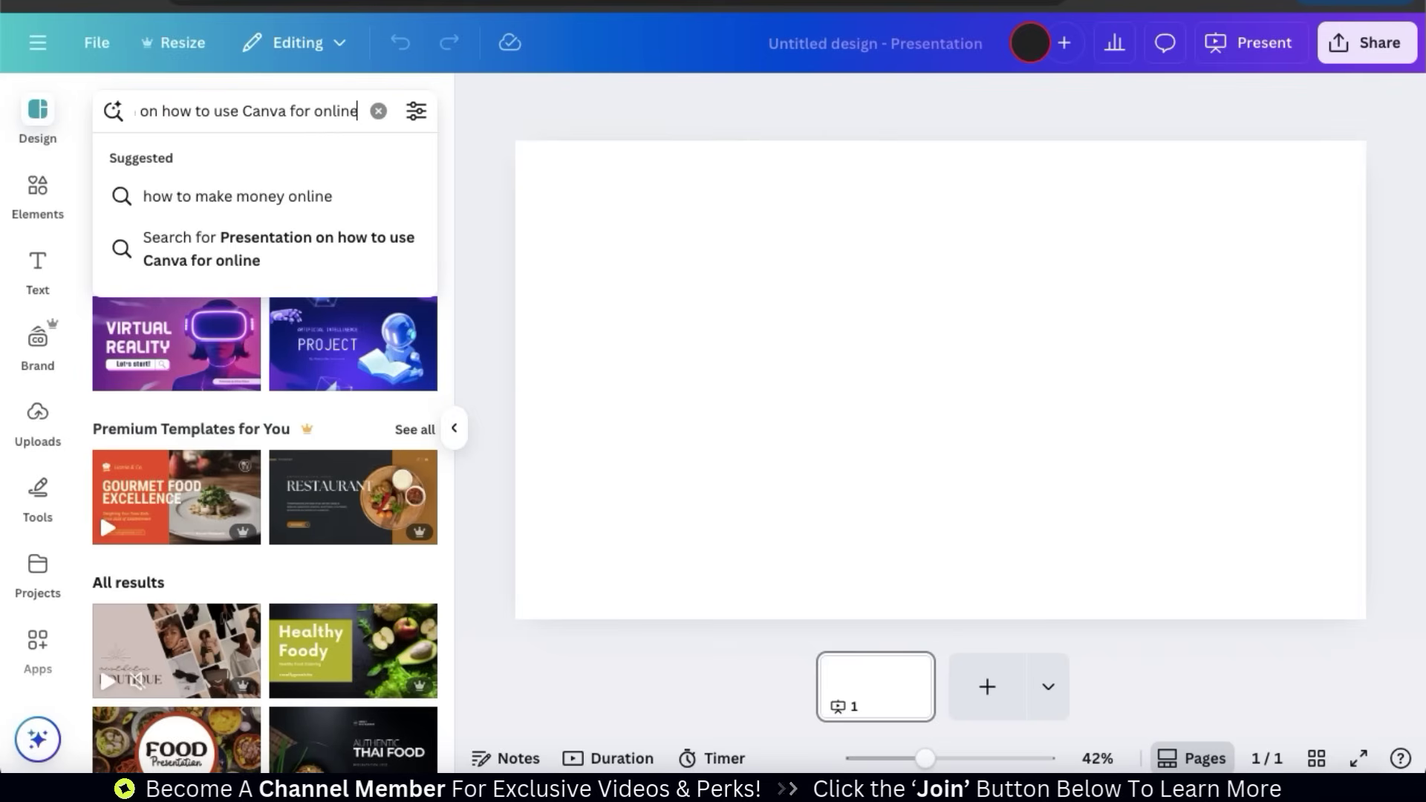
{"action": "type", "text": " marketing."}
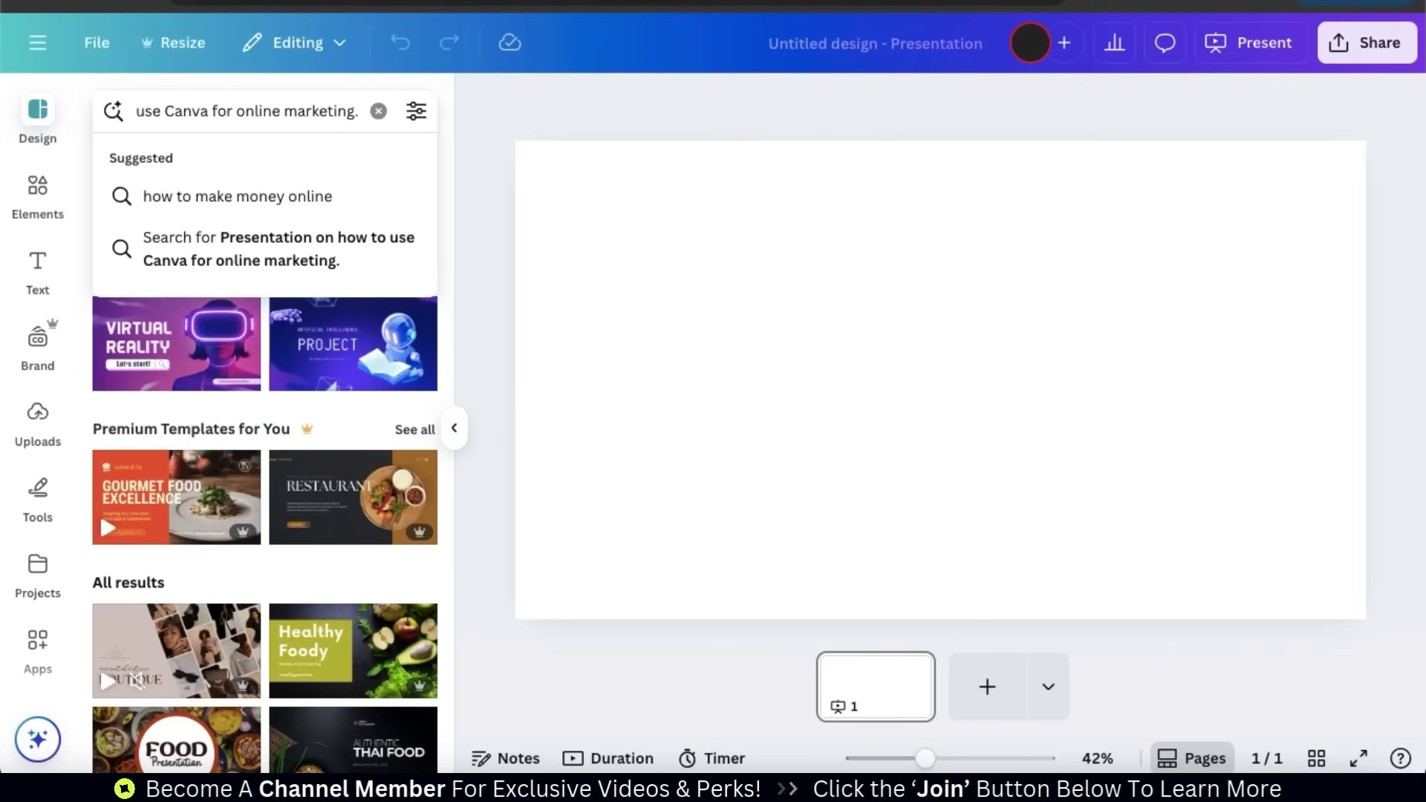
{"action": "key", "text": "Return"}
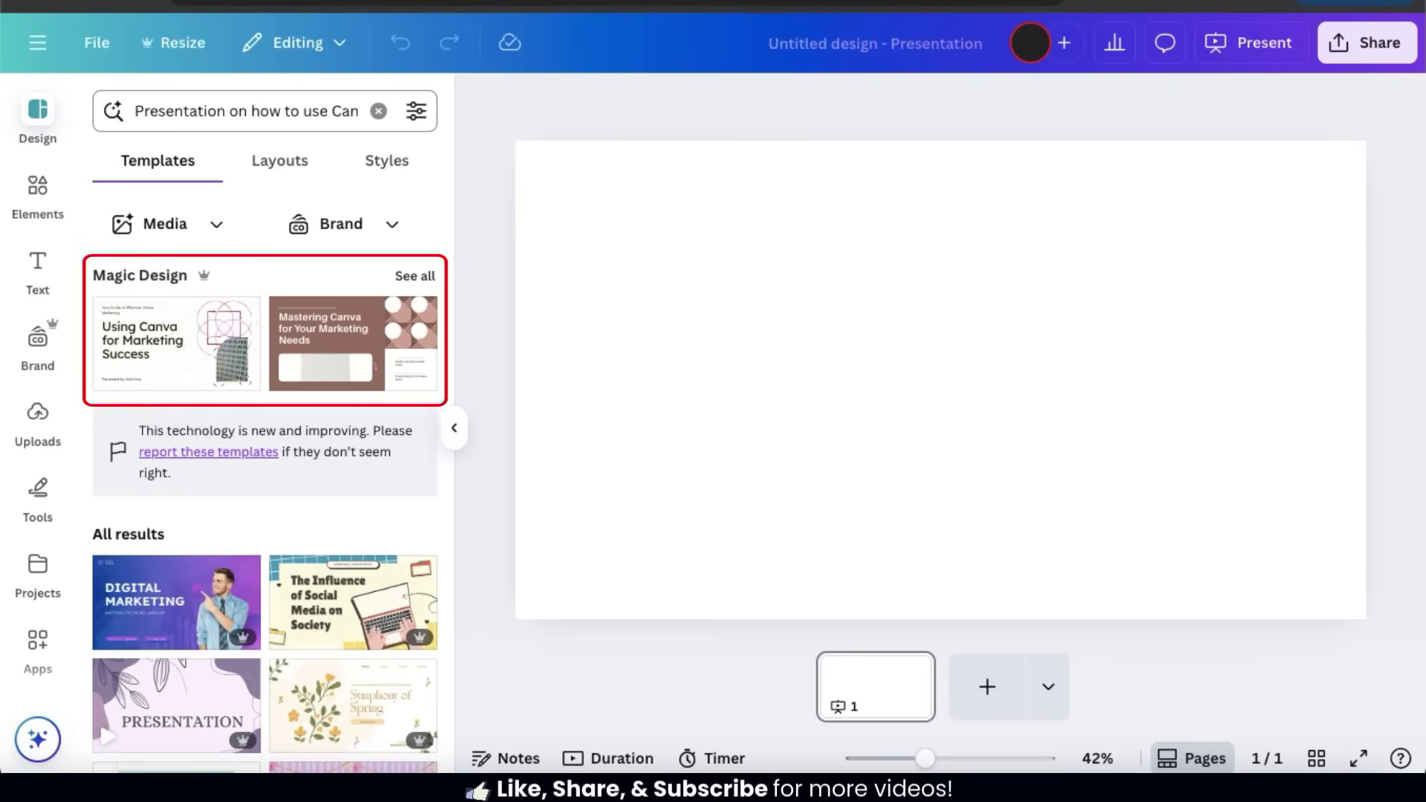
{"action": "left_click", "coordinate": [413, 286]}
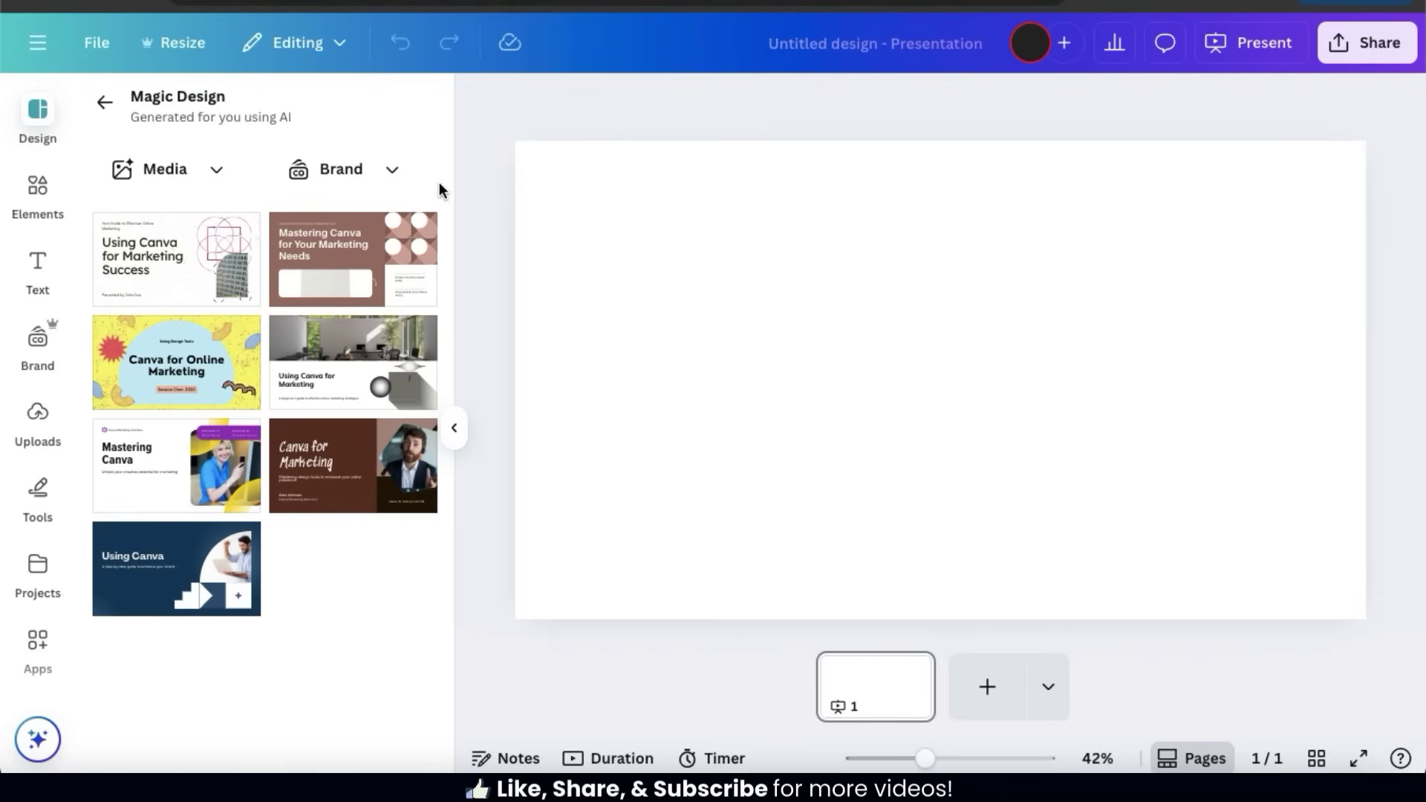
{"action": "mouse_move", "coordinate": [356, 261]}
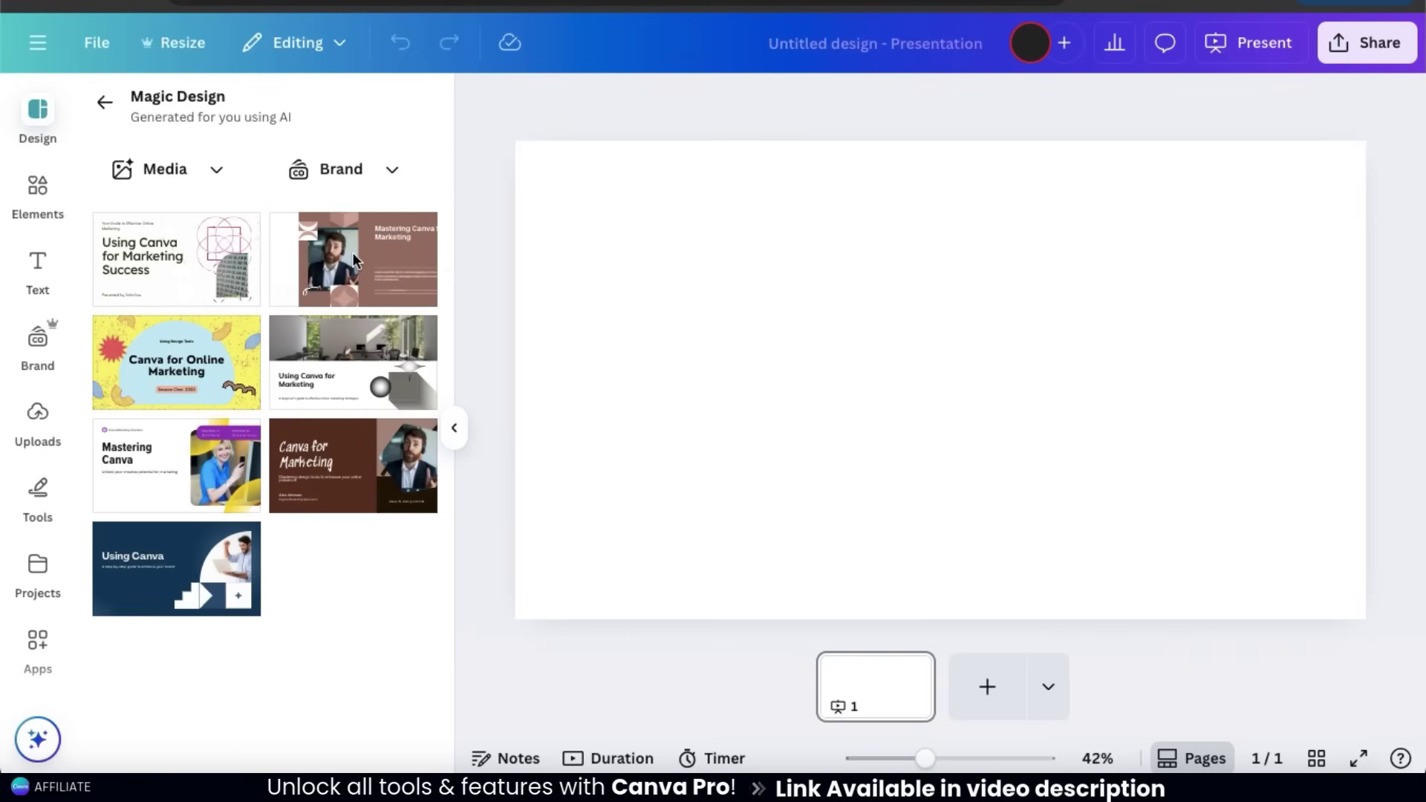
{"action": "left_click", "coordinate": [354, 252]}
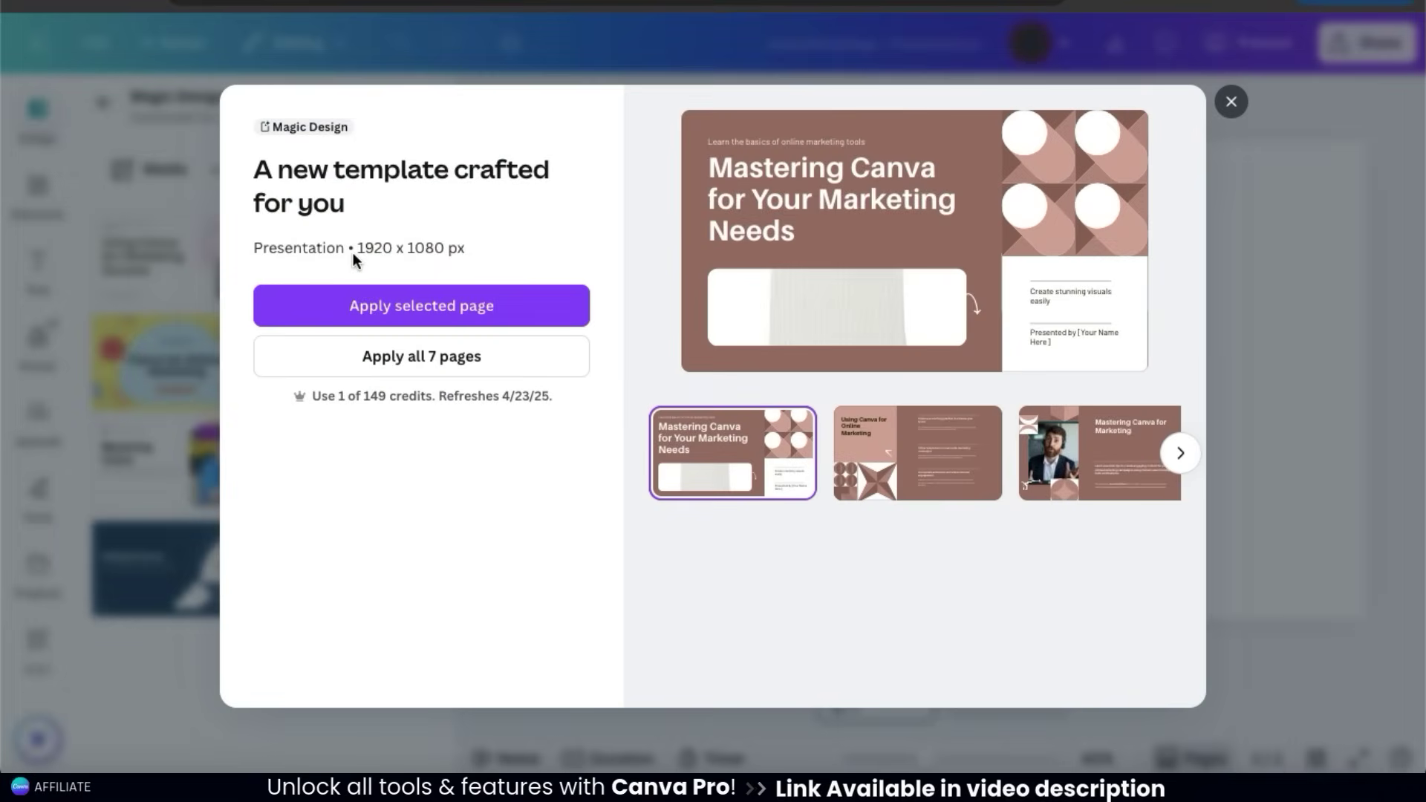
{"action": "left_click", "coordinate": [902, 475]}
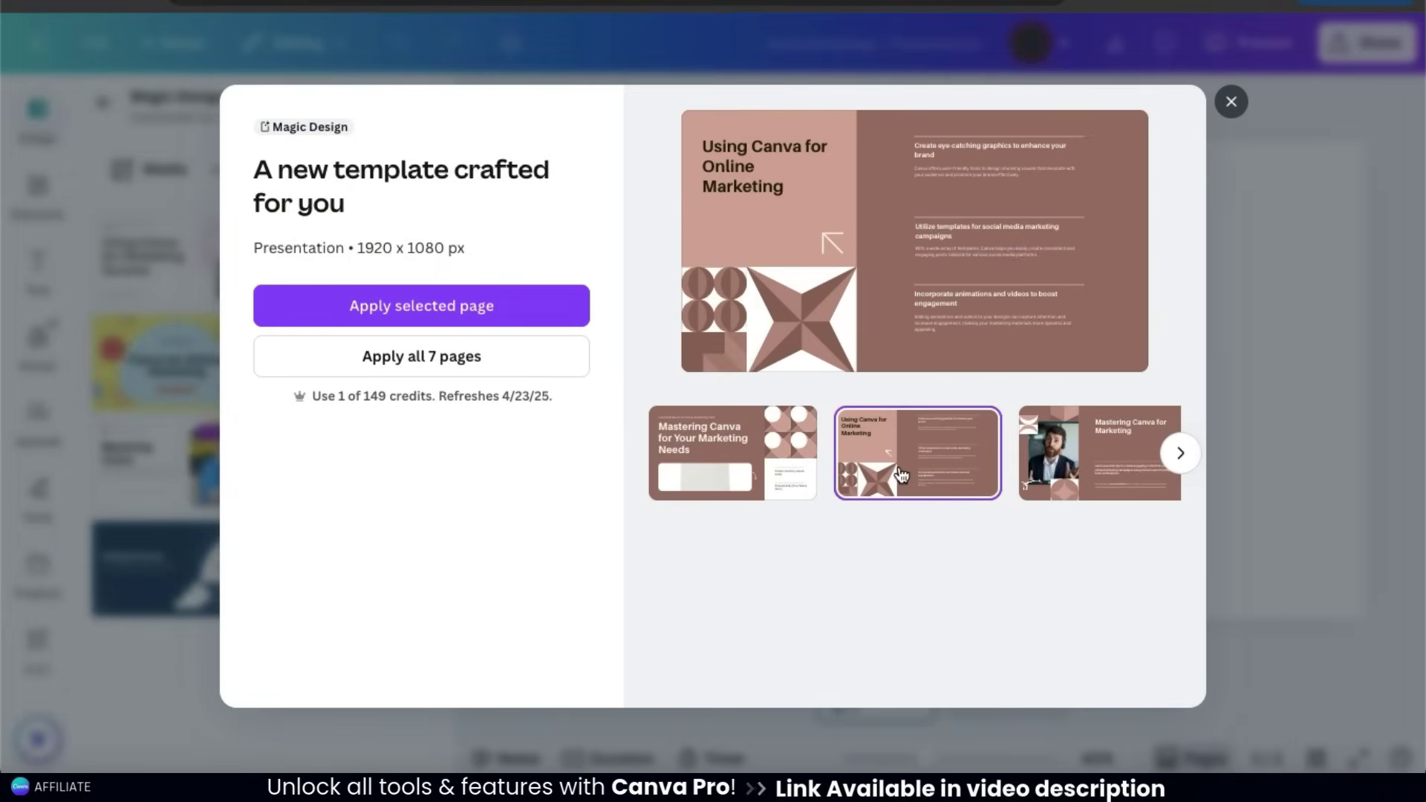
{"action": "left_click", "coordinate": [1098, 473]}
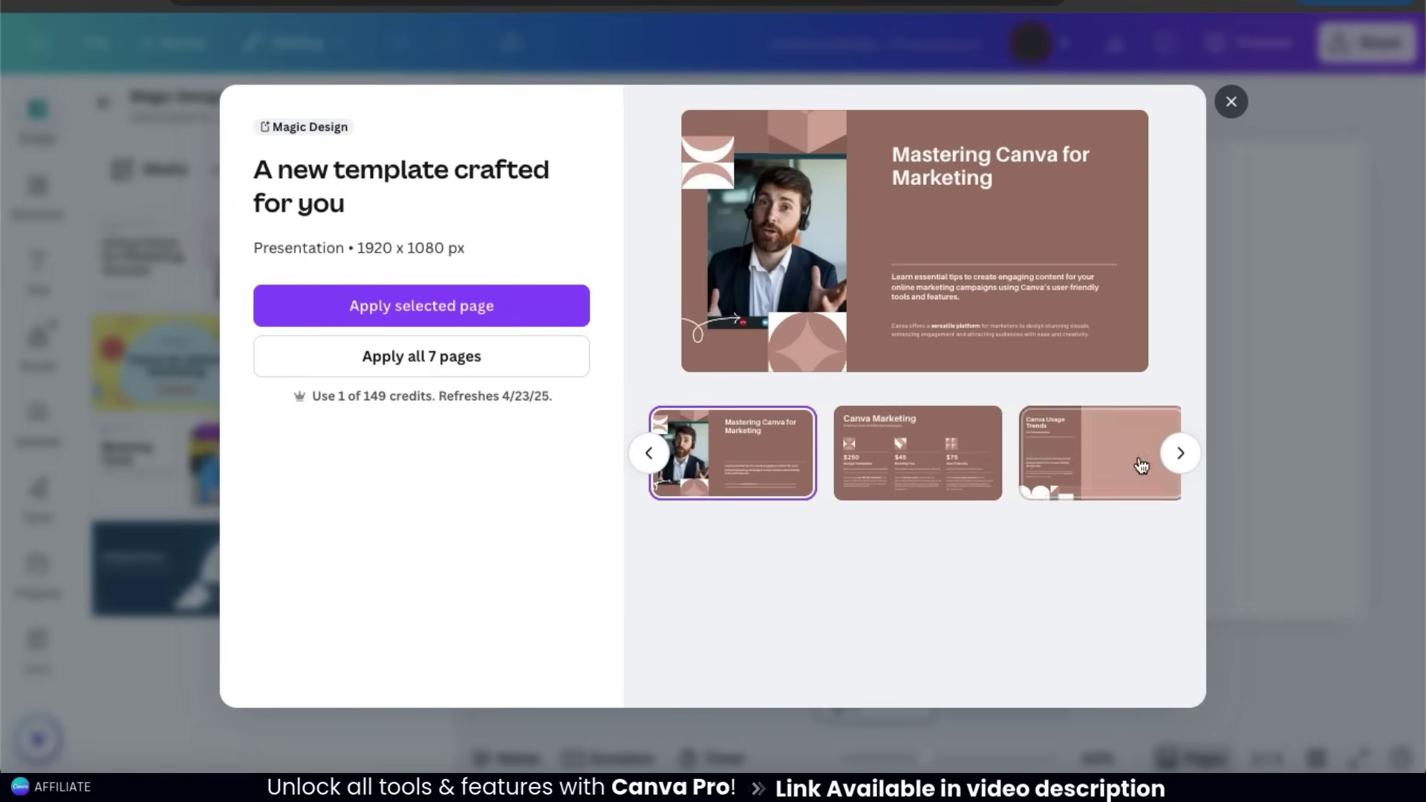
{"action": "left_click", "coordinate": [941, 461]}
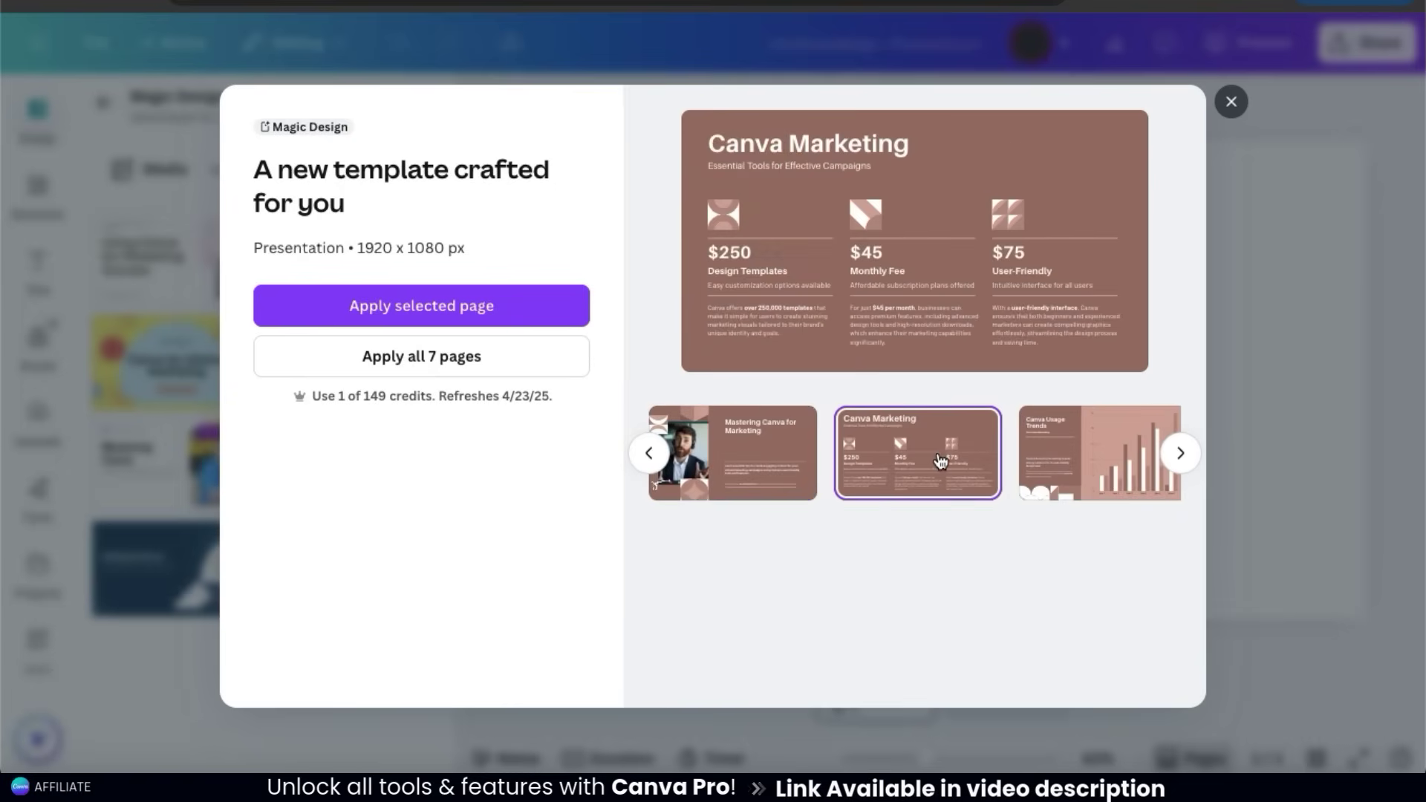
{"action": "left_click", "coordinate": [1068, 462]}
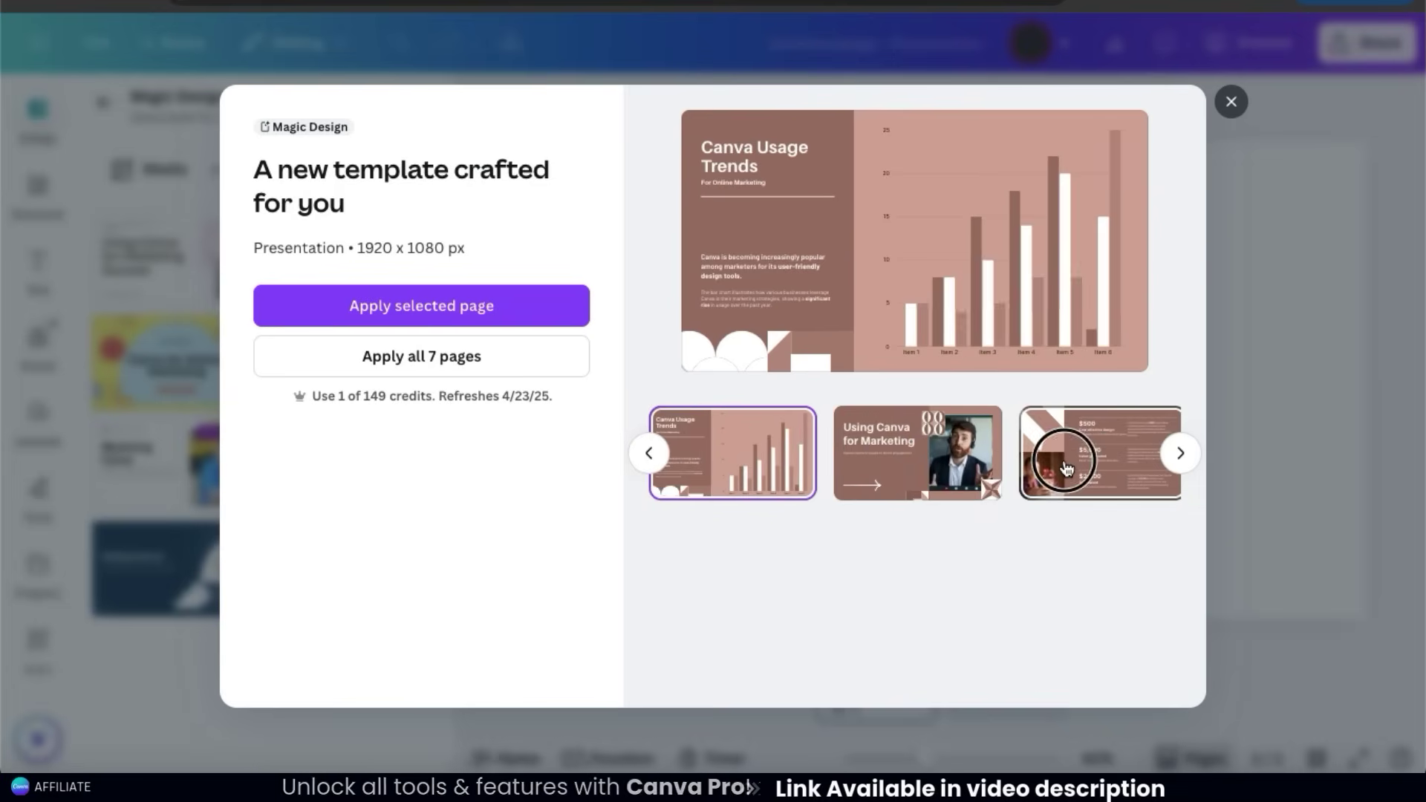
{"action": "left_click", "coordinate": [1066, 466]}
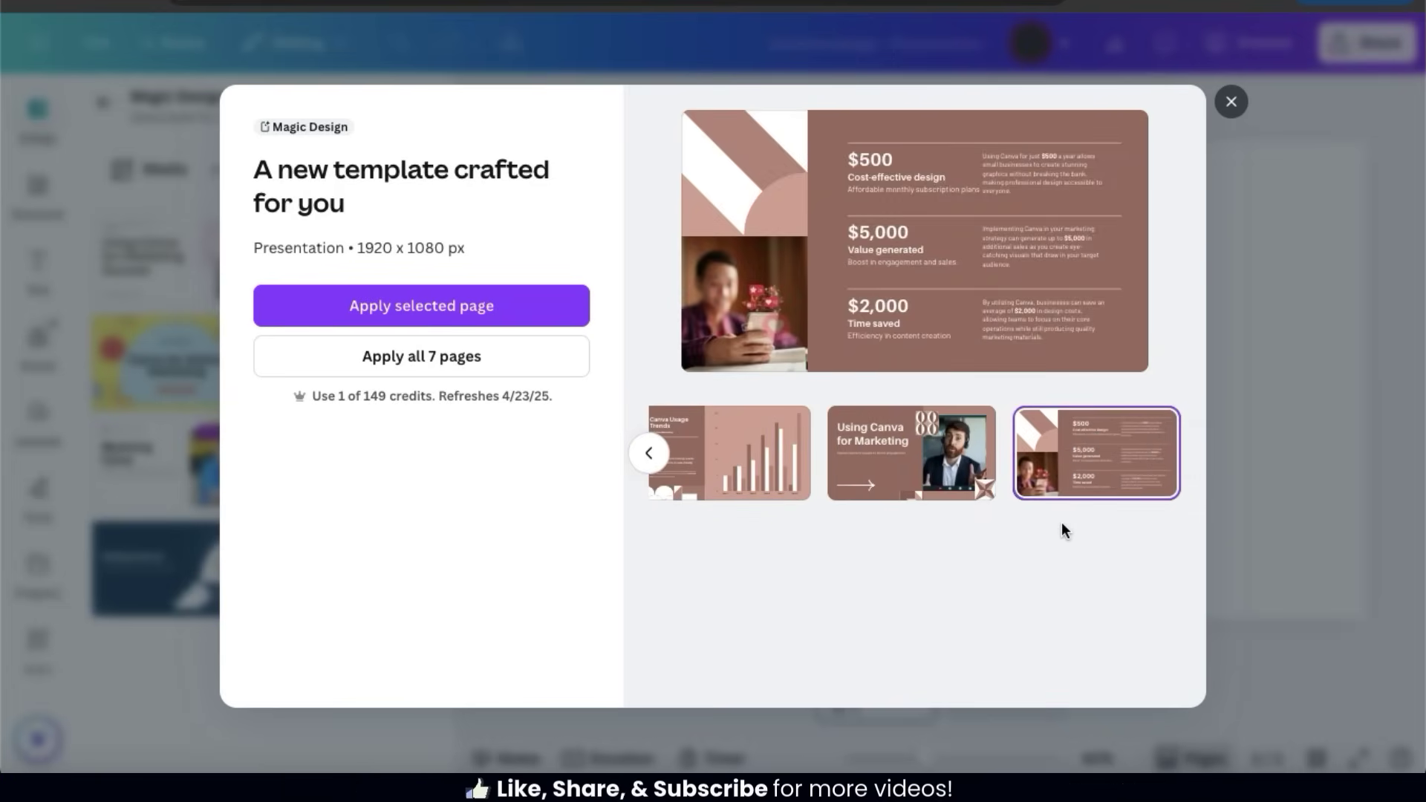
{"action": "left_click", "coordinate": [1231, 104]}
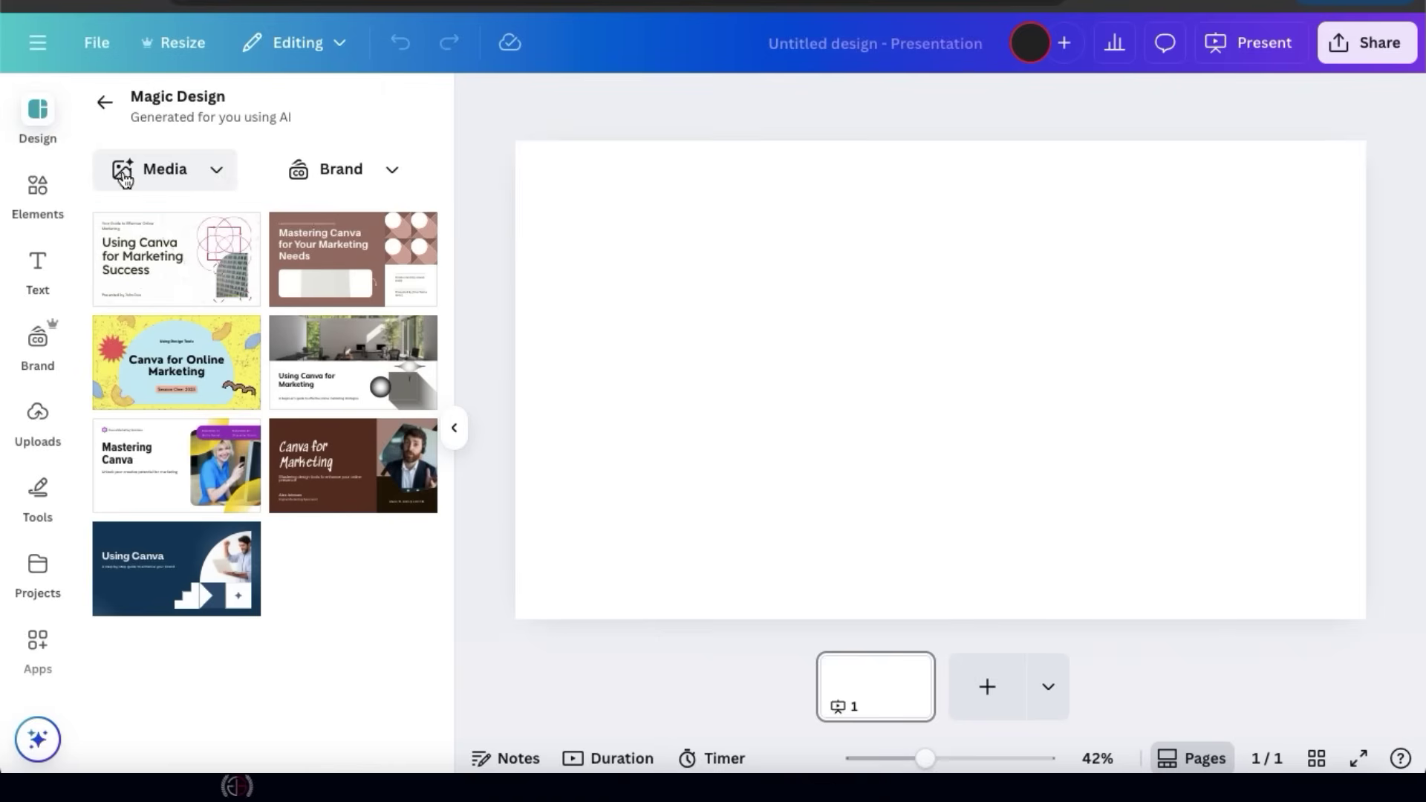
- Upload canva-icon-logo from Downloads as the Magic Design media image
{"action": "left_click", "coordinate": [220, 178]}
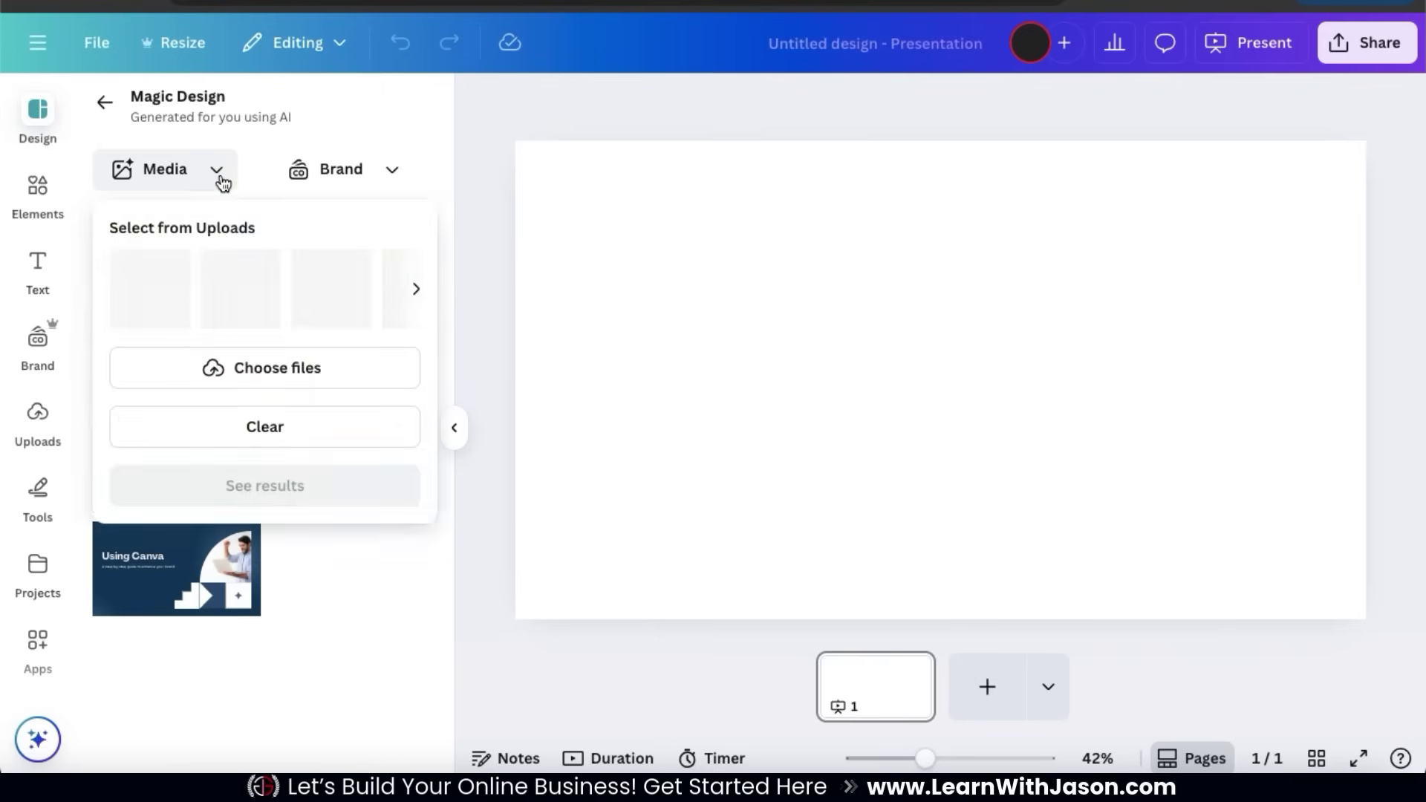
{"action": "left_click", "coordinate": [270, 375]}
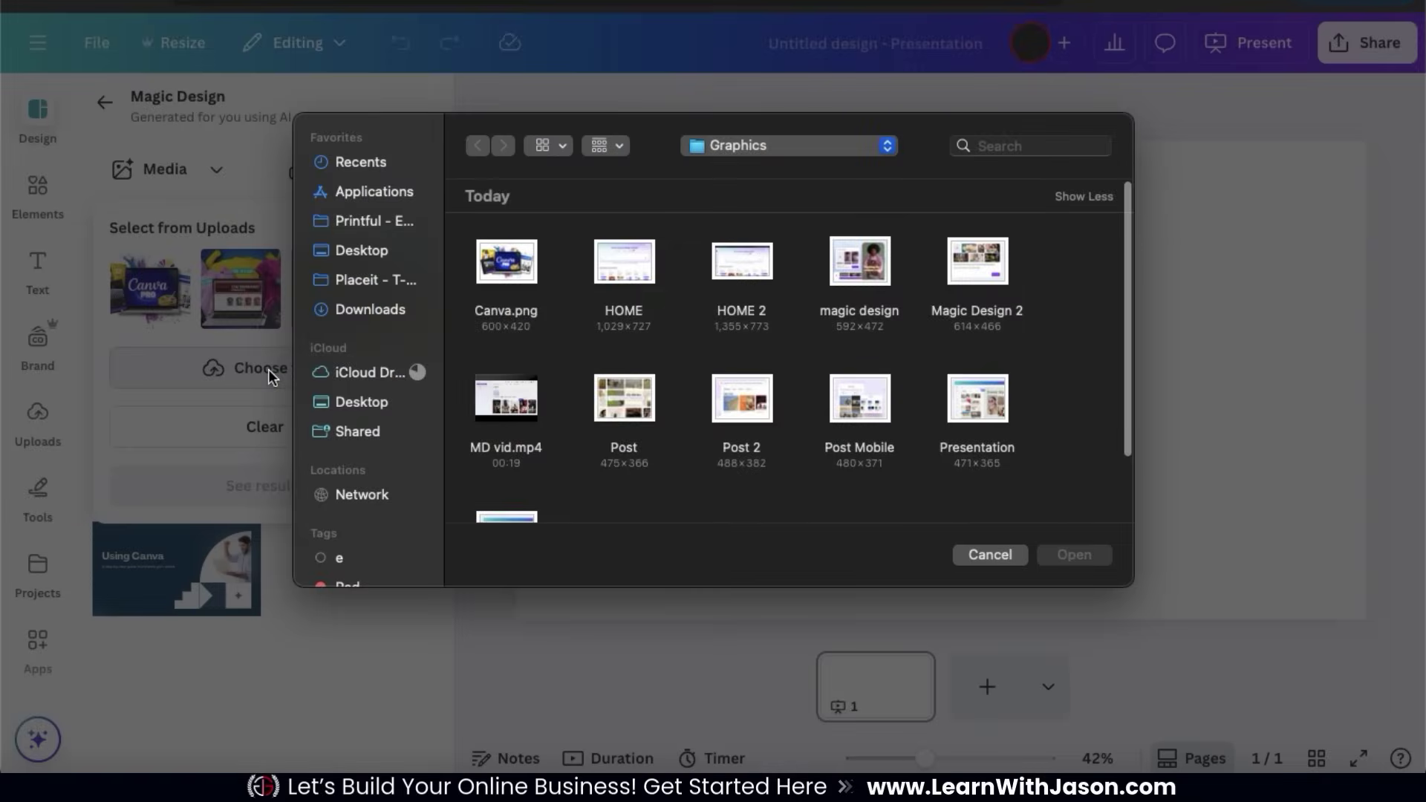
{"action": "left_click", "coordinate": [370, 309]}
{"action": "left_click", "coordinate": [993, 284]}
{"action": "double_click", "coordinate": [993, 284]}
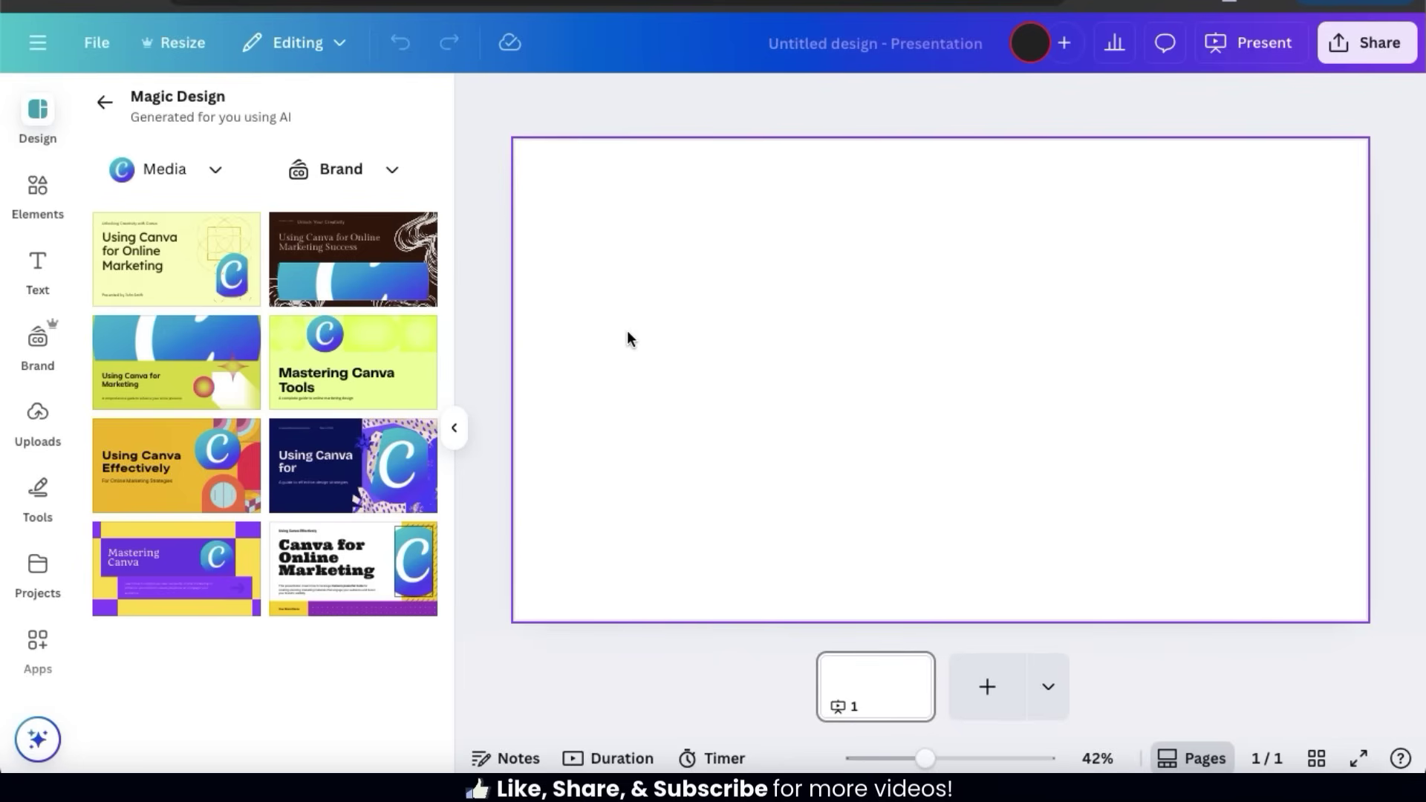
- Preview the navy 'Using Canva for' template's marketing and visuals pages, then apply all 7 pages
{"action": "left_click", "coordinate": [385, 466]}
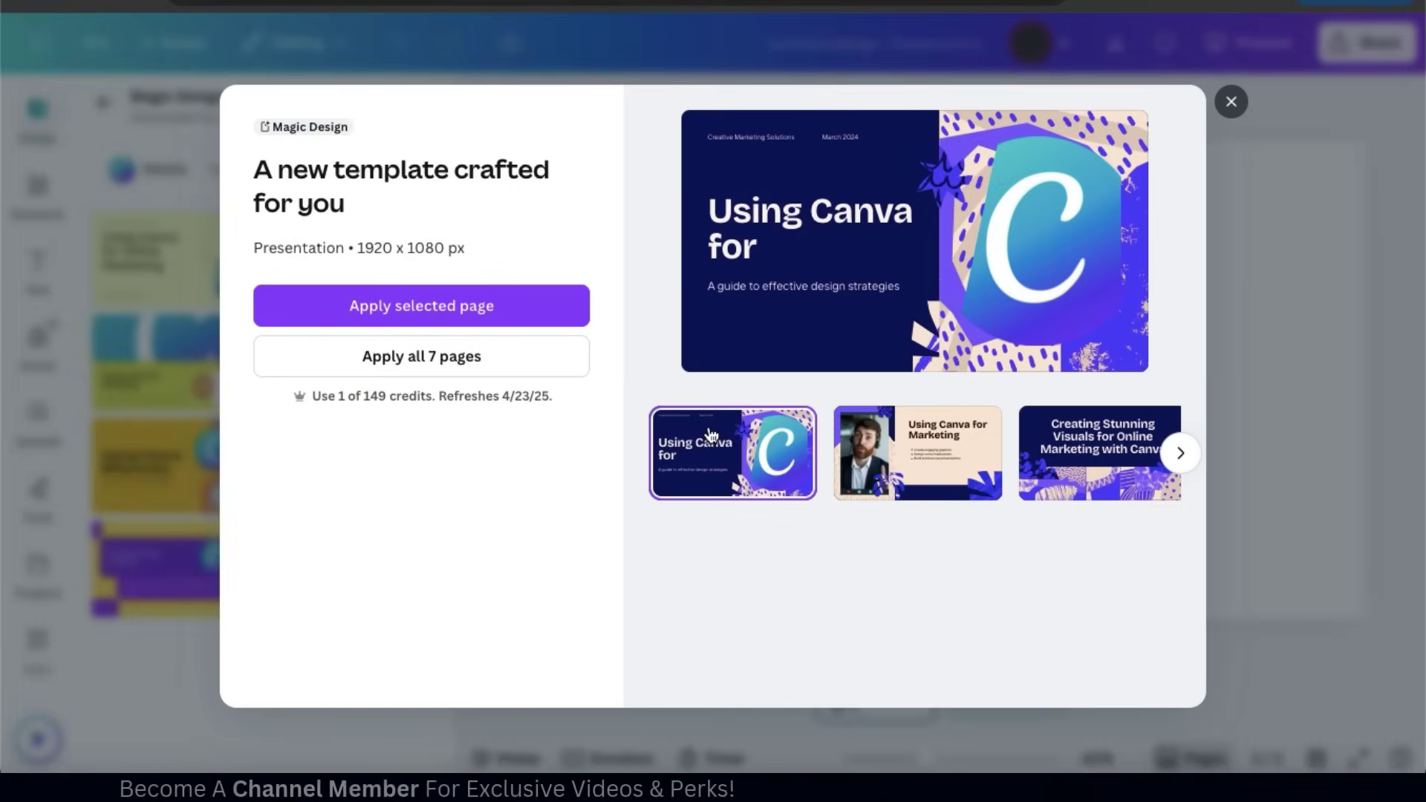
{"action": "left_click", "coordinate": [889, 442]}
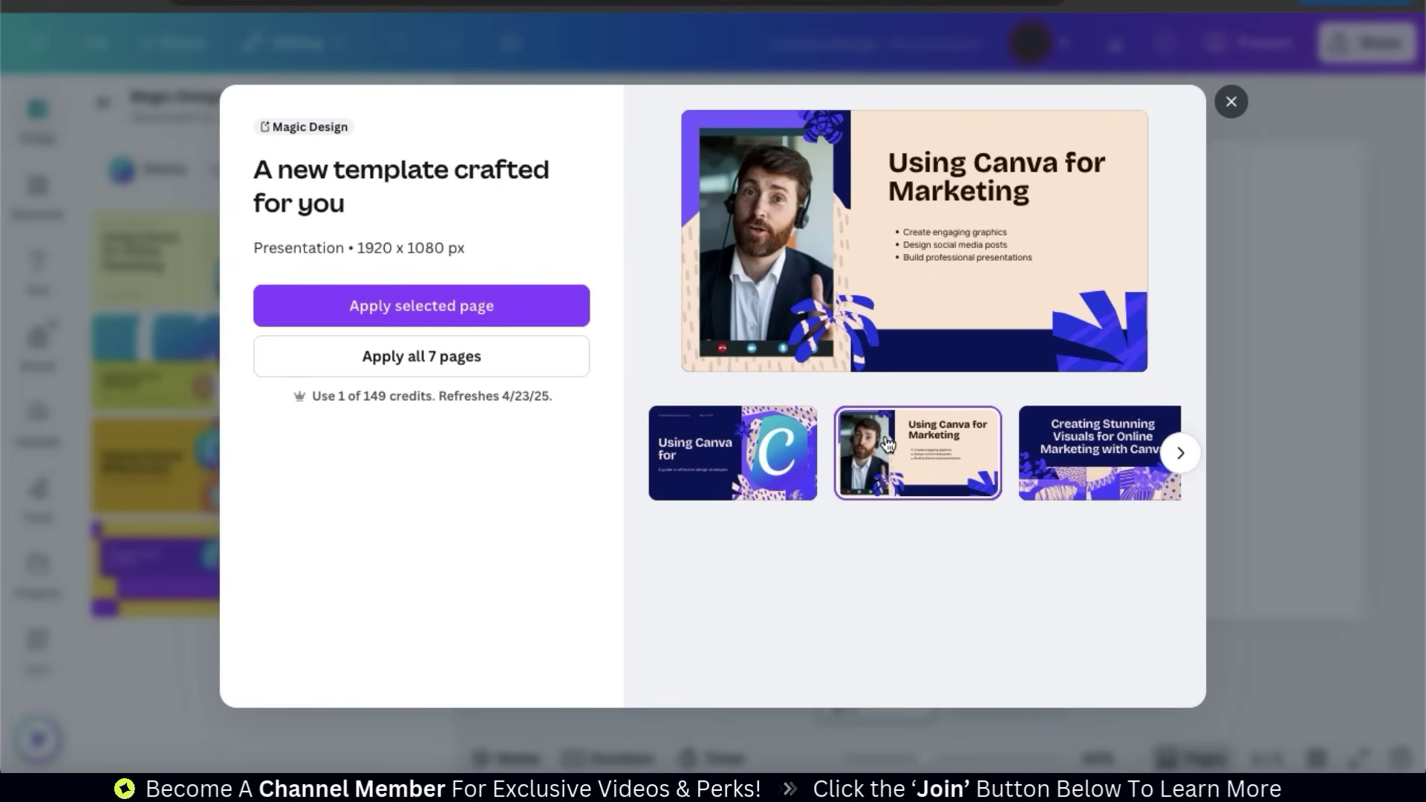
{"action": "left_click", "coordinate": [1087, 450]}
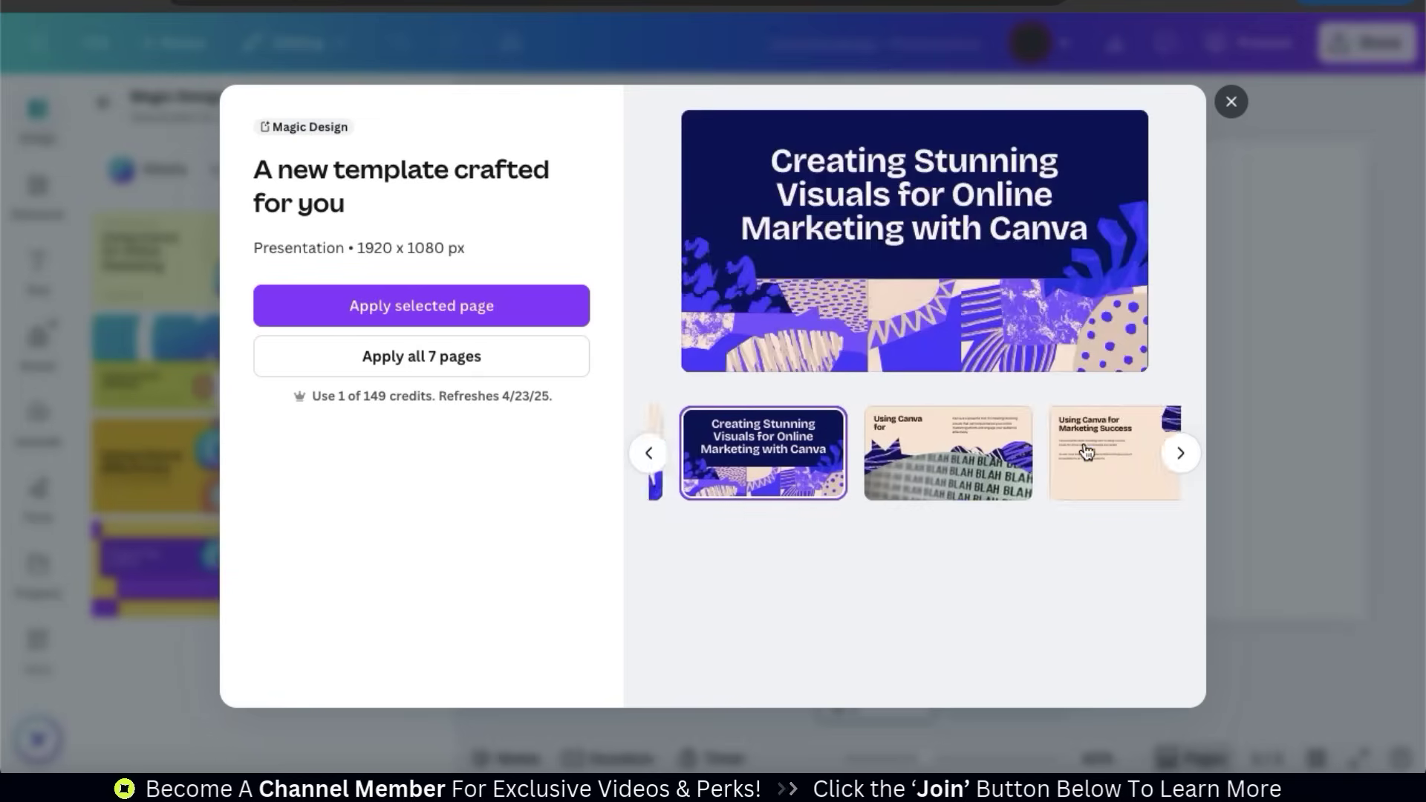
{"action": "left_click", "coordinate": [1088, 452]}
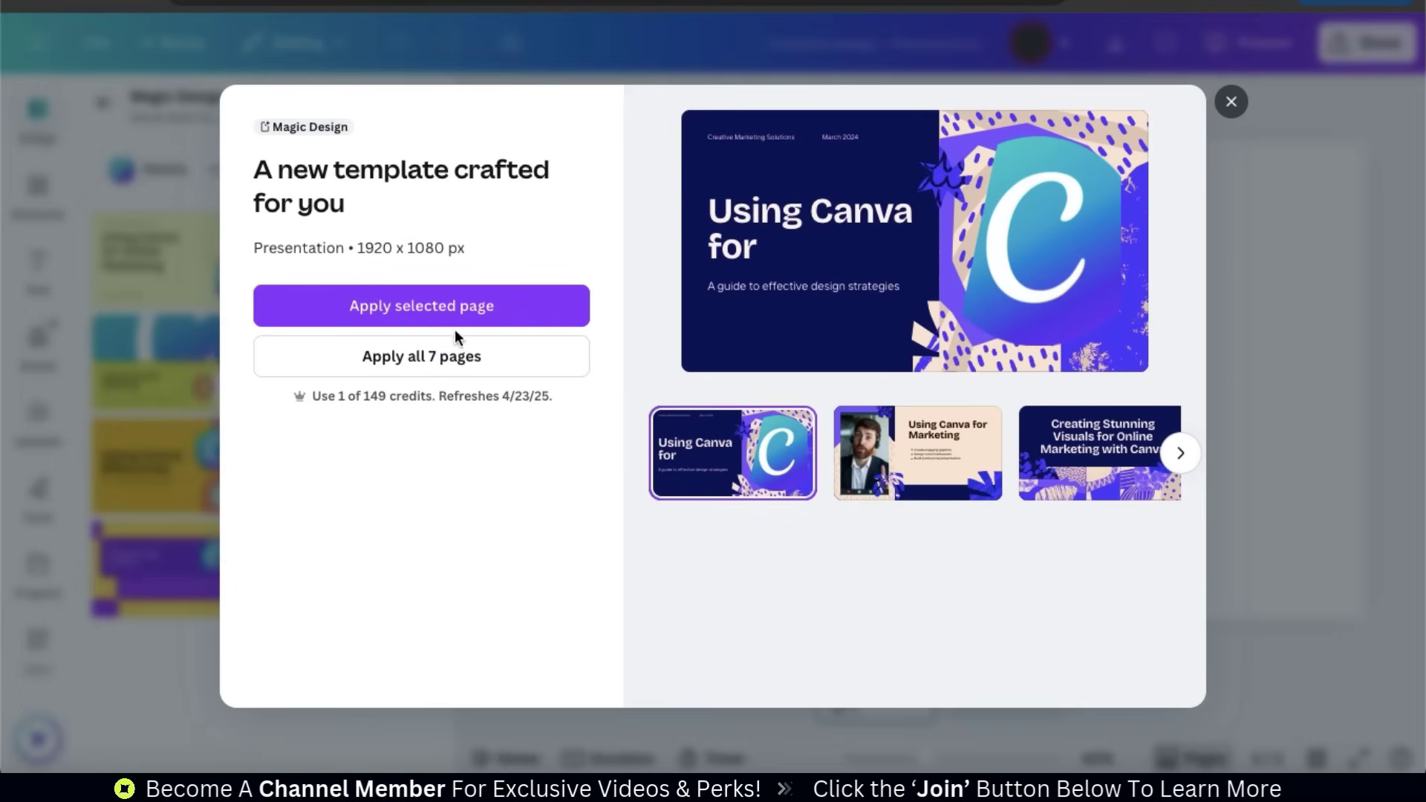
{"action": "left_click", "coordinate": [411, 358]}
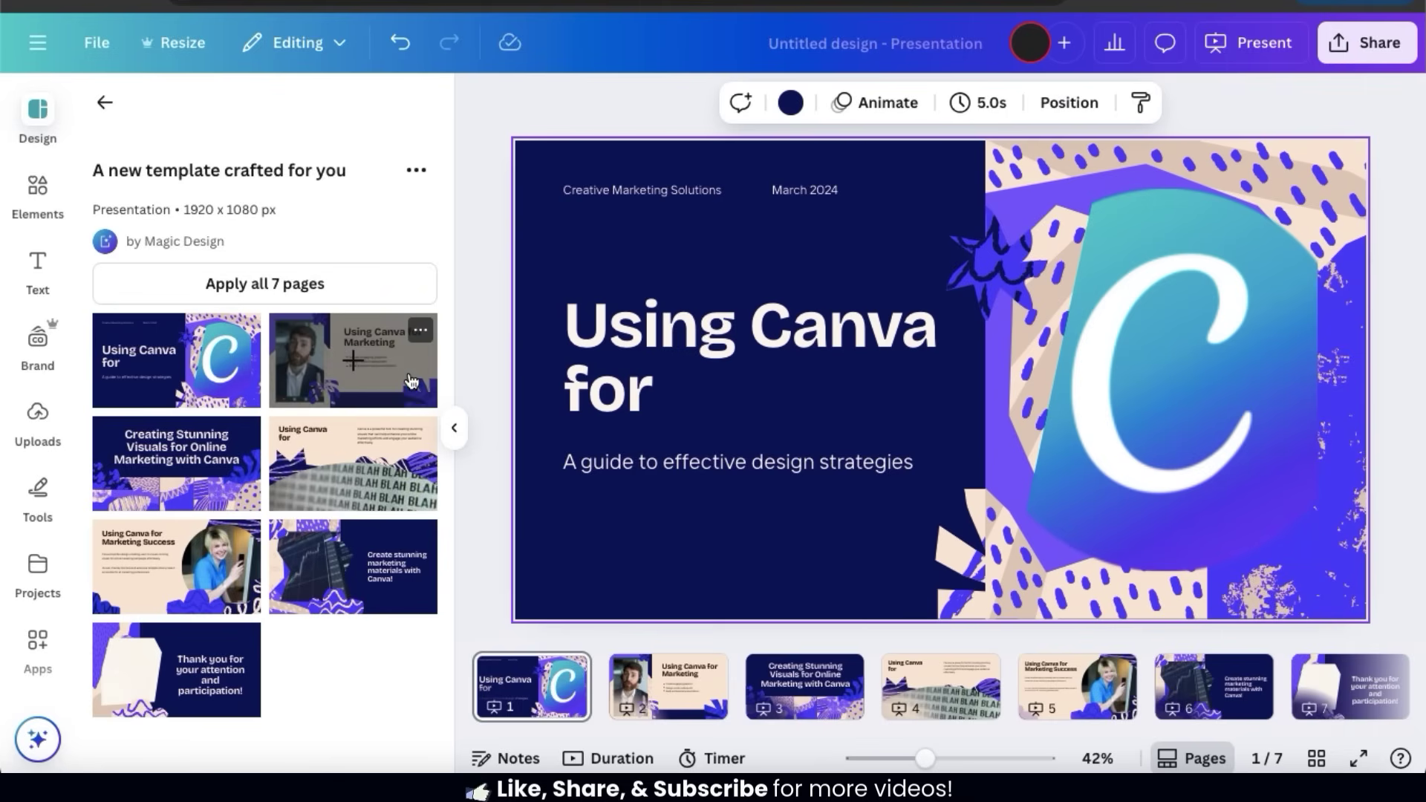
- Shrink the C logo and retitle the cover slide 'Canva For Online Markeitng'
{"action": "left_click", "coordinate": [981, 182]}
{"action": "left_click_drag", "start_coordinate": [974, 175], "coordinate": [1027, 235]}
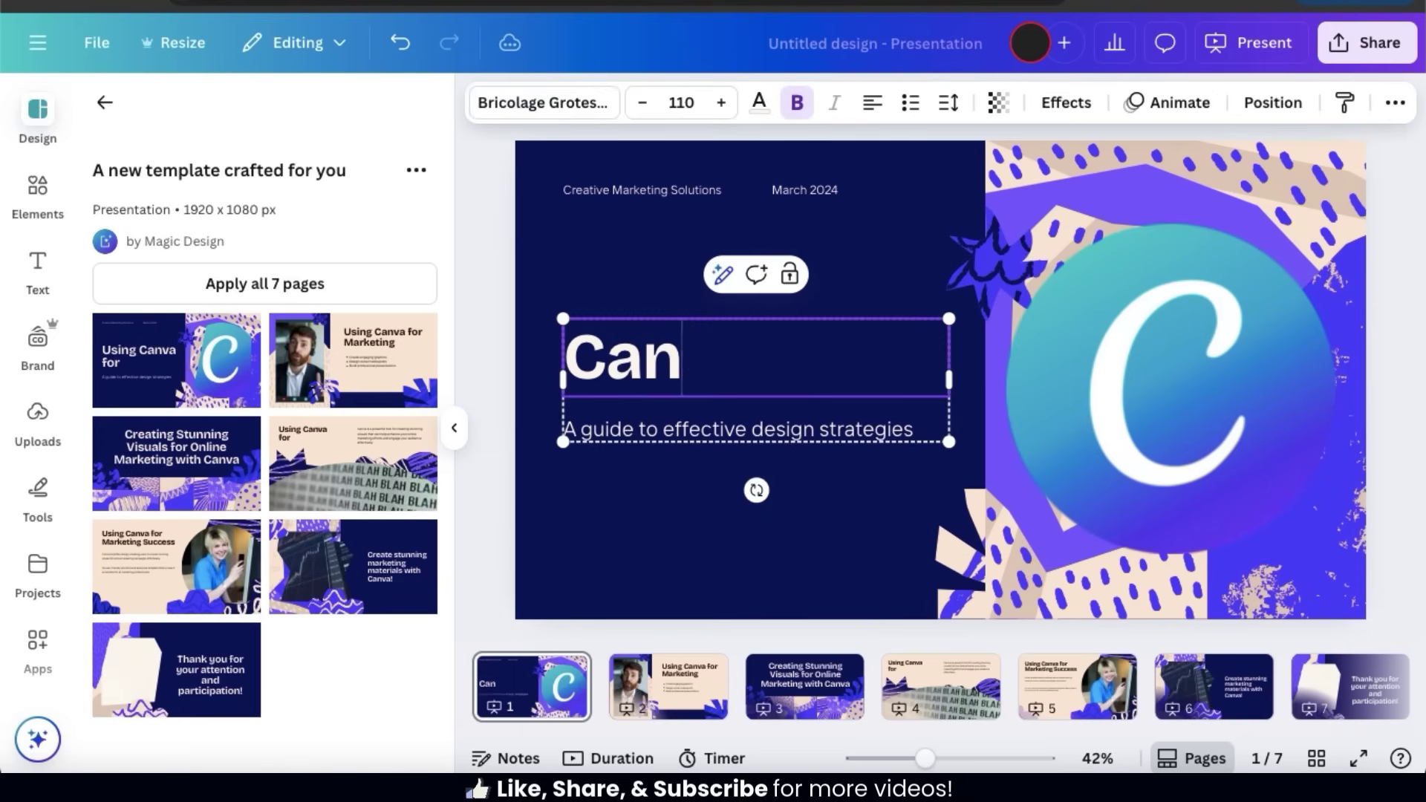
{"action": "type", "text": "va For Online Markeitng"}
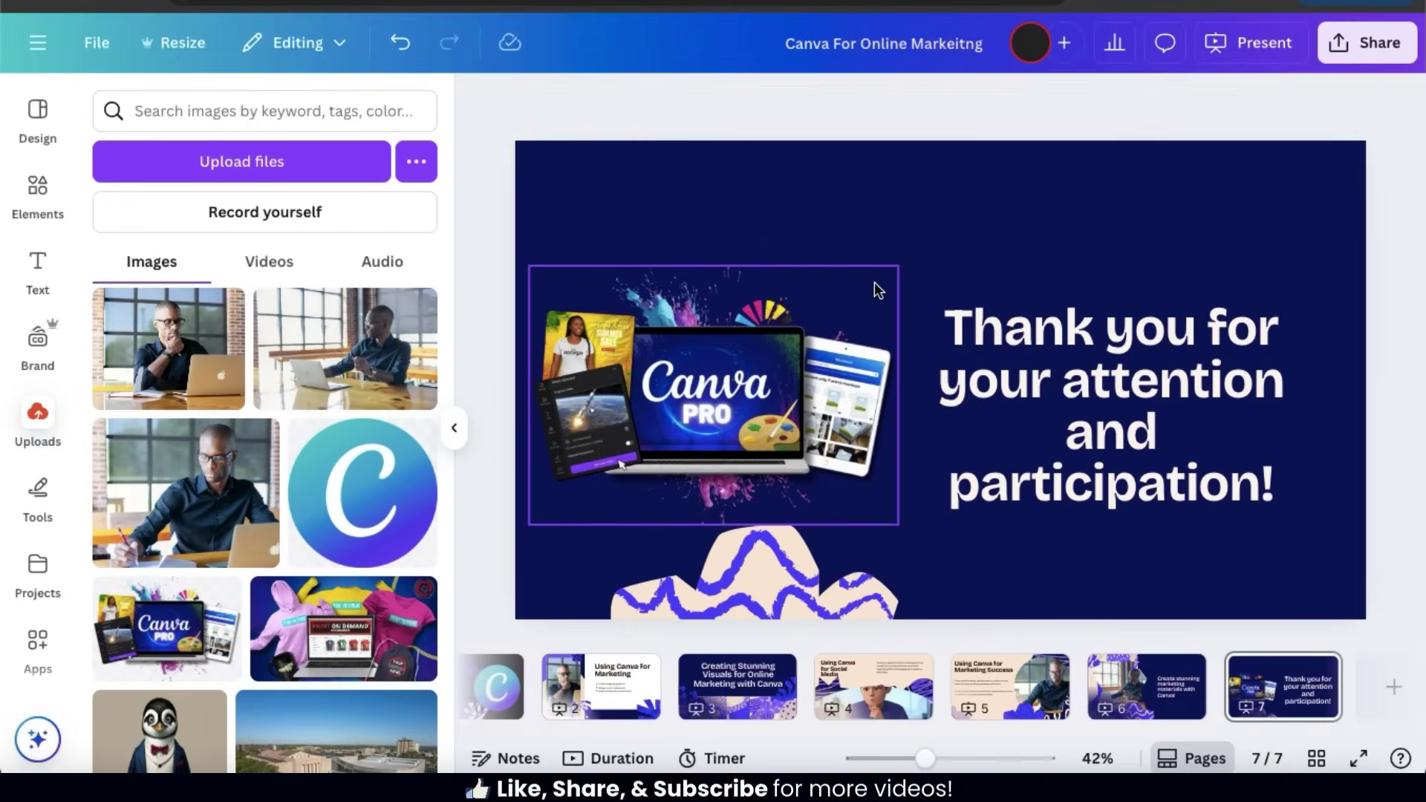
- Enlarge the Canva Pro image on page 7 and shift the thank-you text up and right
{"action": "left_click", "coordinate": [879, 290]}
{"action": "left_click_drag", "start_coordinate": [901, 263], "coordinate": [948, 236]}
{"action": "left_click_drag", "start_coordinate": [1034, 345], "coordinate": [1061, 319]}
- Change the closing text to 'Thank you for joining!' and bring up page 2's transition options
{"action": "double_click", "coordinate": [1087, 351]}
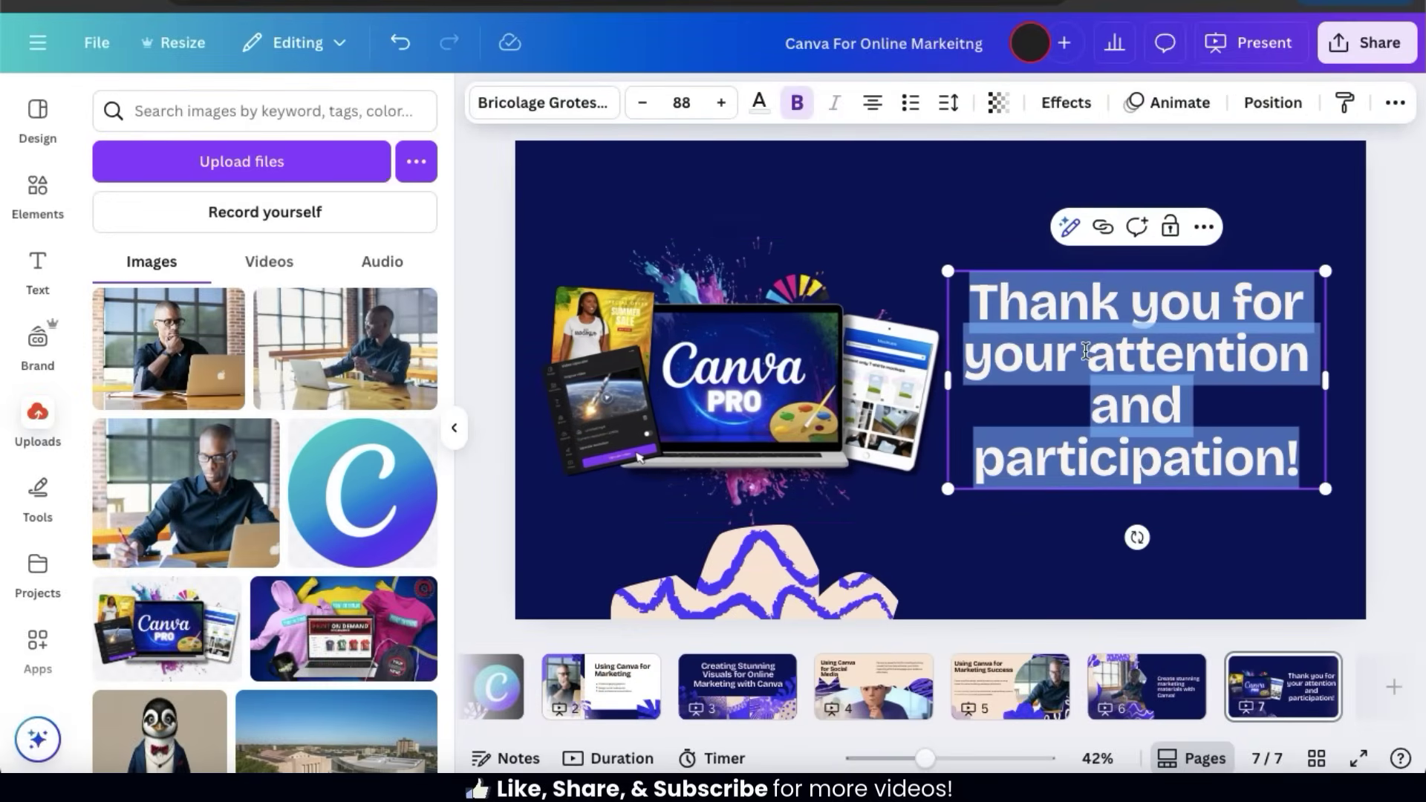
{"action": "left_click", "coordinate": [1175, 322]}
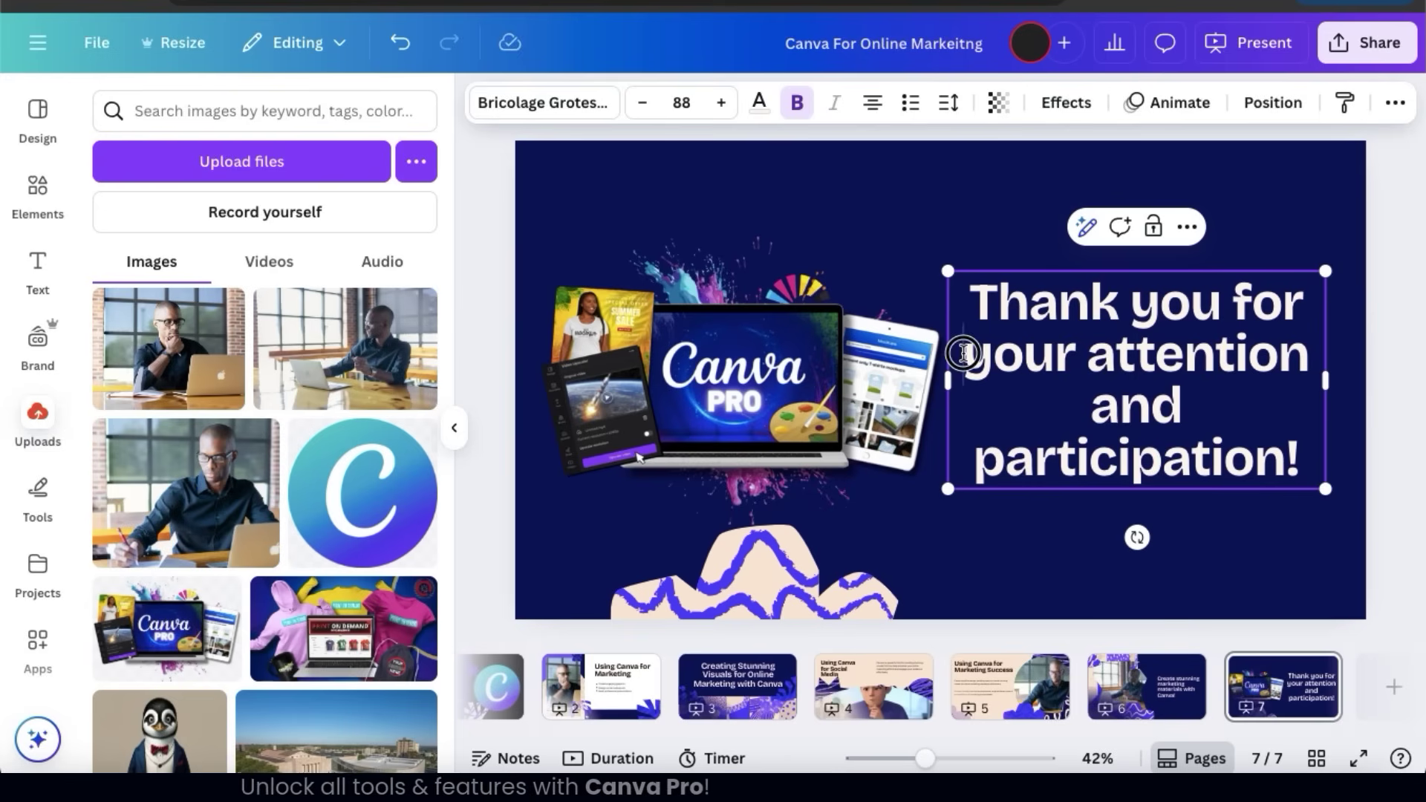
{"action": "left_click_drag", "start_coordinate": [964, 351], "coordinate": [1288, 466]}
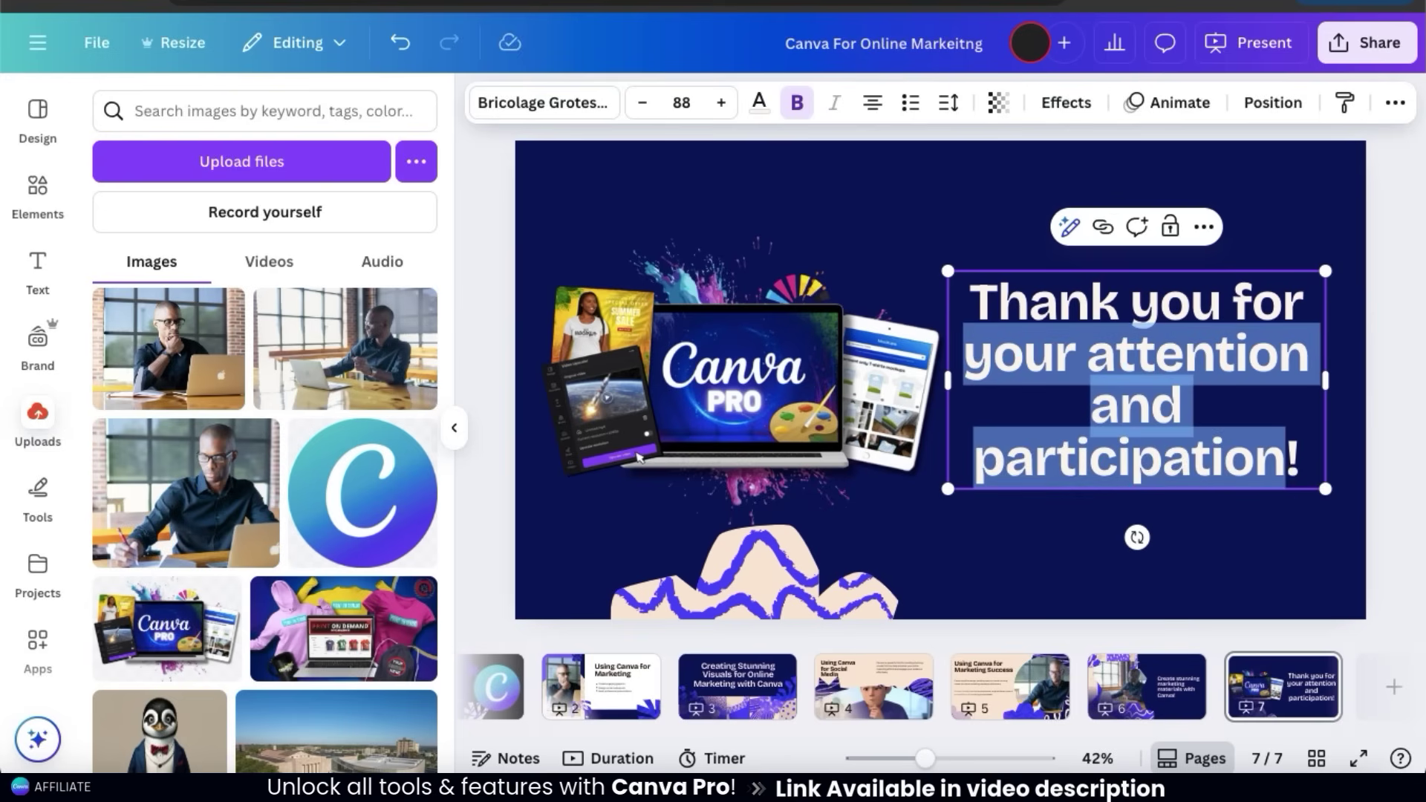
{"action": "type", "text": "joining!"}
{"action": "left_click", "coordinate": [639, 699]}
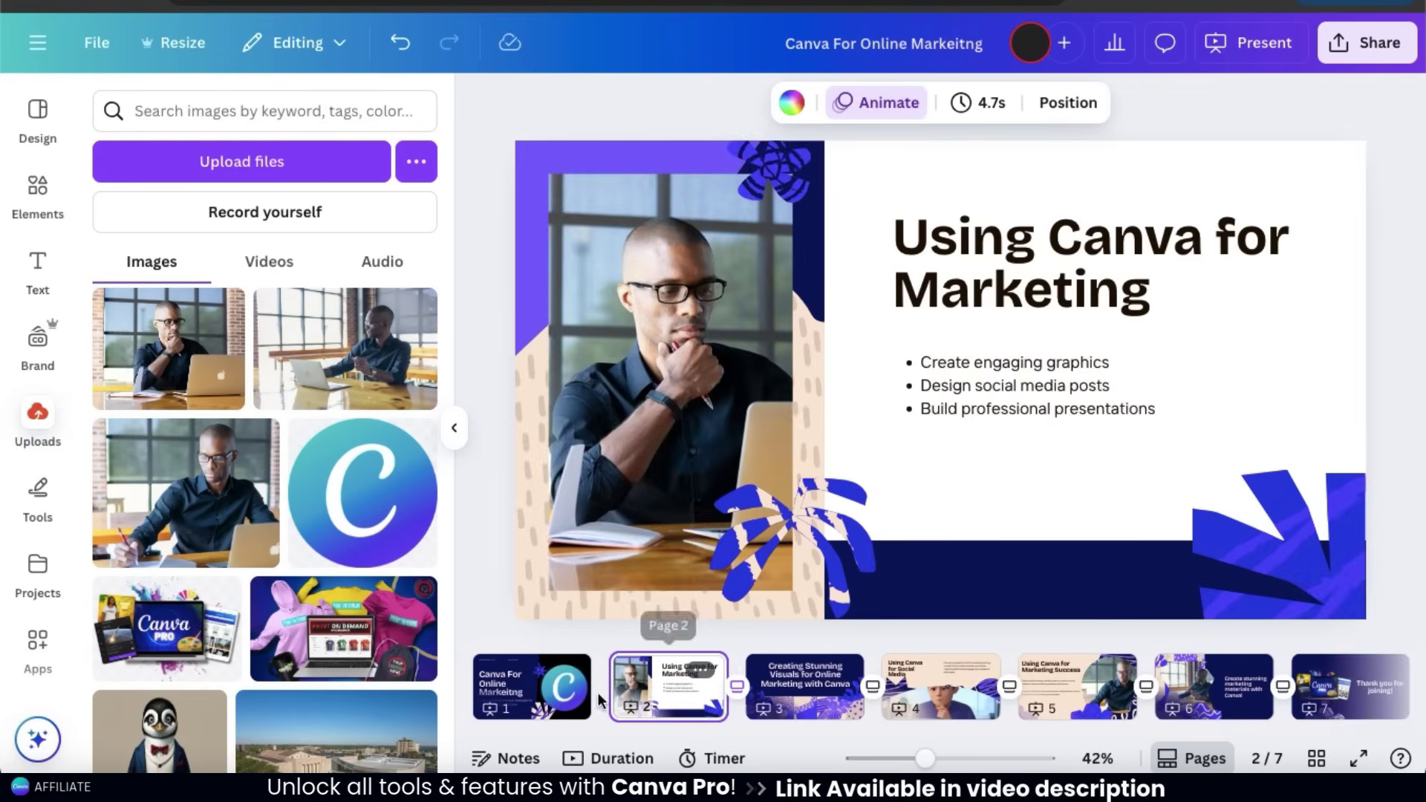
{"action": "left_click", "coordinate": [738, 688]}
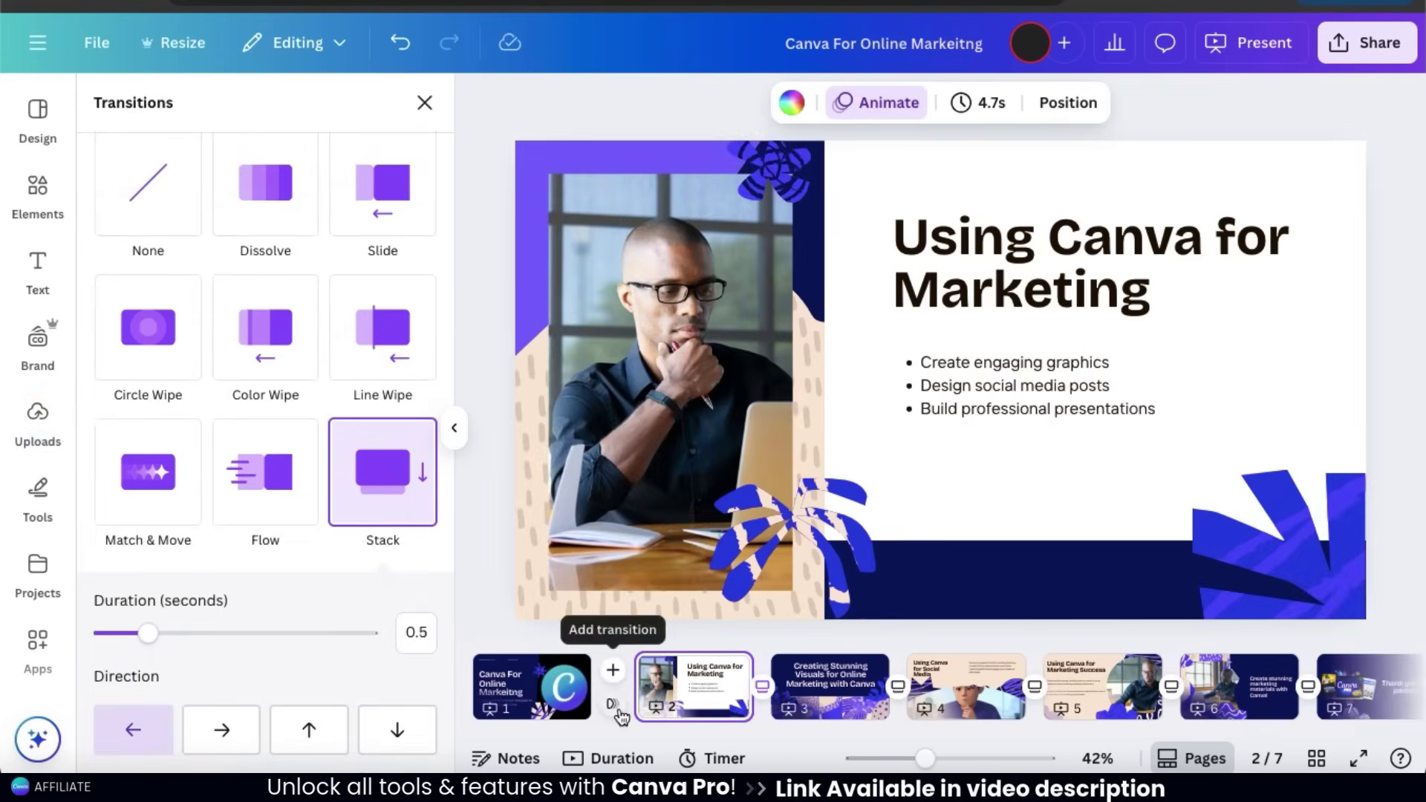
- Apply the Digital Magic Animate style to all seven pages, then show the Present options
{"action": "key", "text": "ctrl+a"}
{"action": "left_click", "coordinate": [187, 252]}
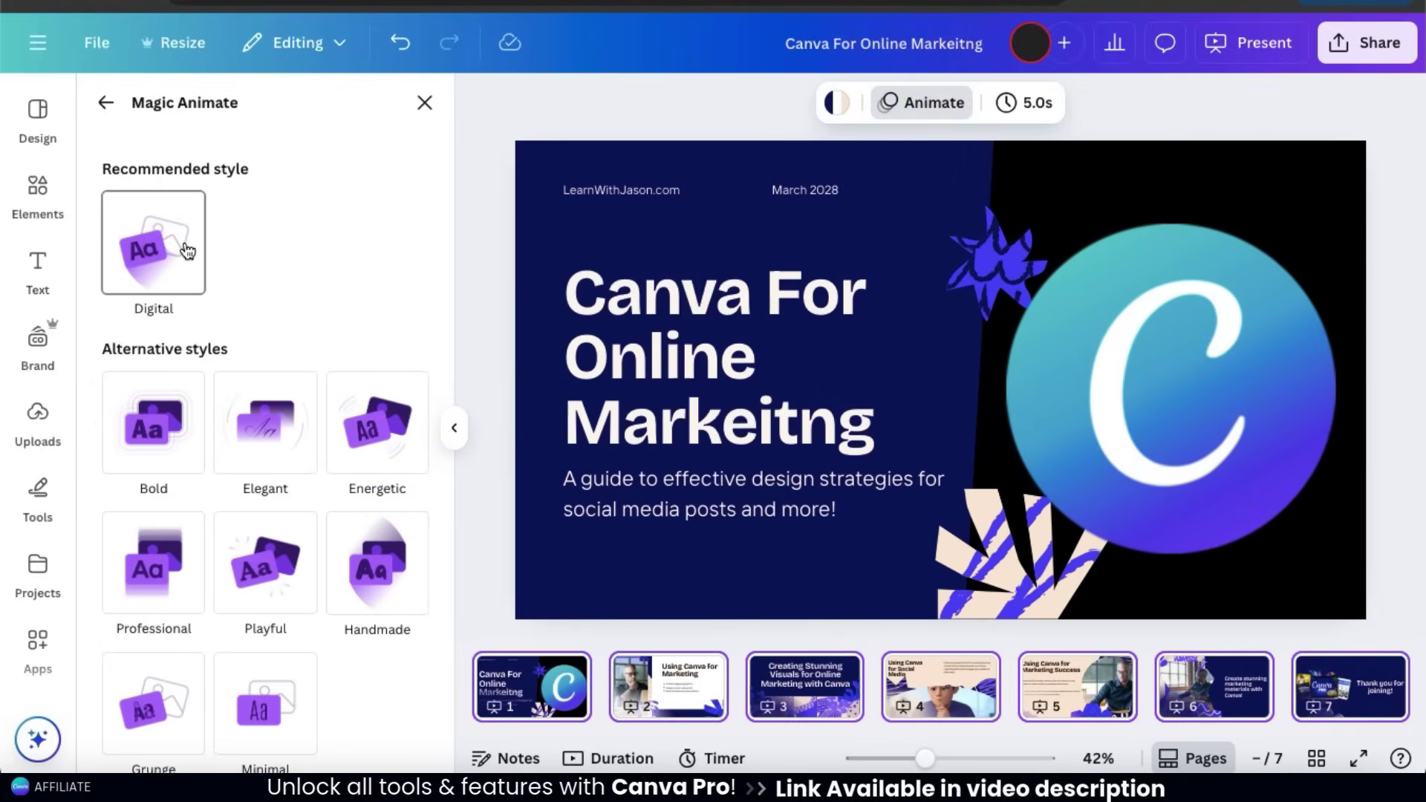
{"action": "left_click", "coordinate": [1291, 385]}
{"action": "left_click", "coordinate": [1269, 56]}
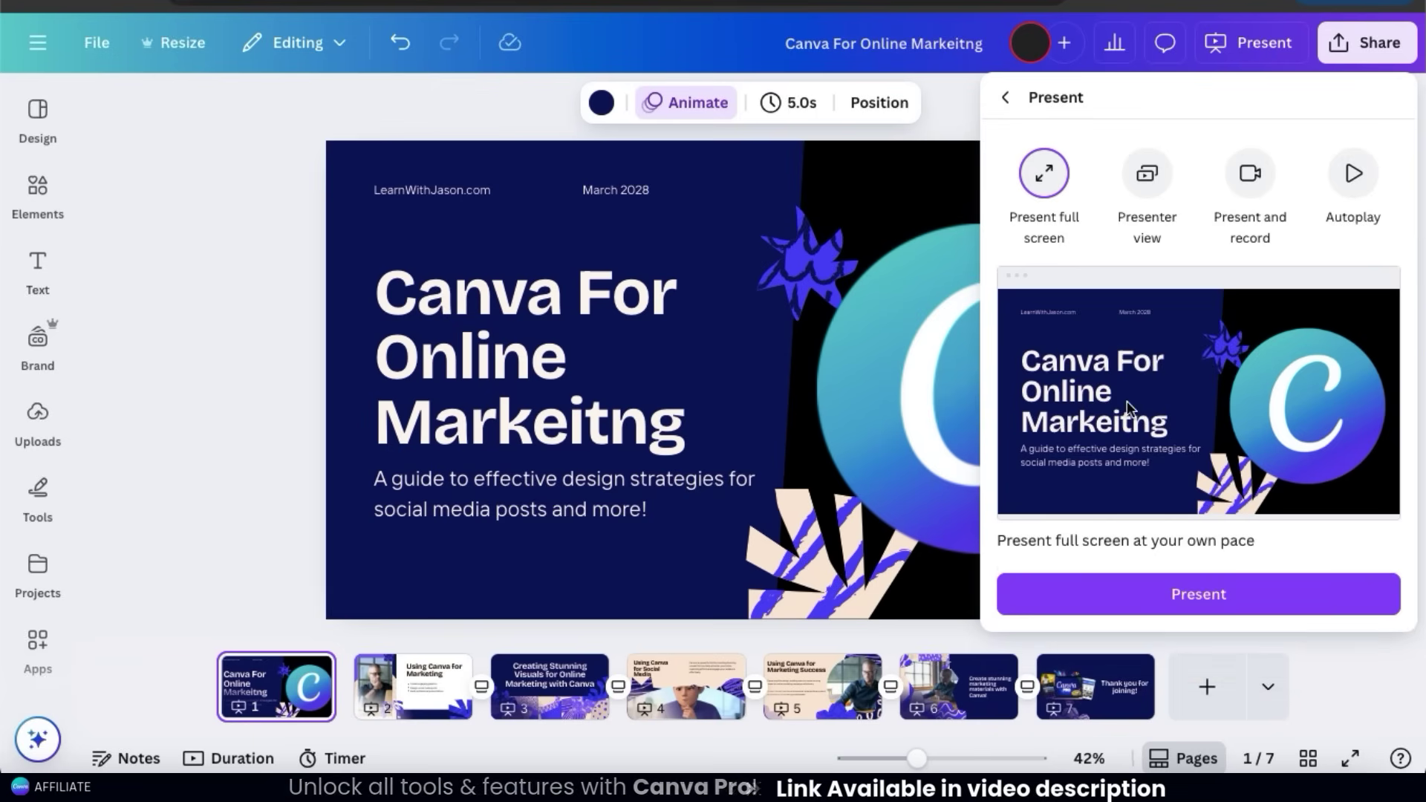
- Present the seven-slide marketing deck full screen
{"action": "left_click", "coordinate": [1188, 610]}
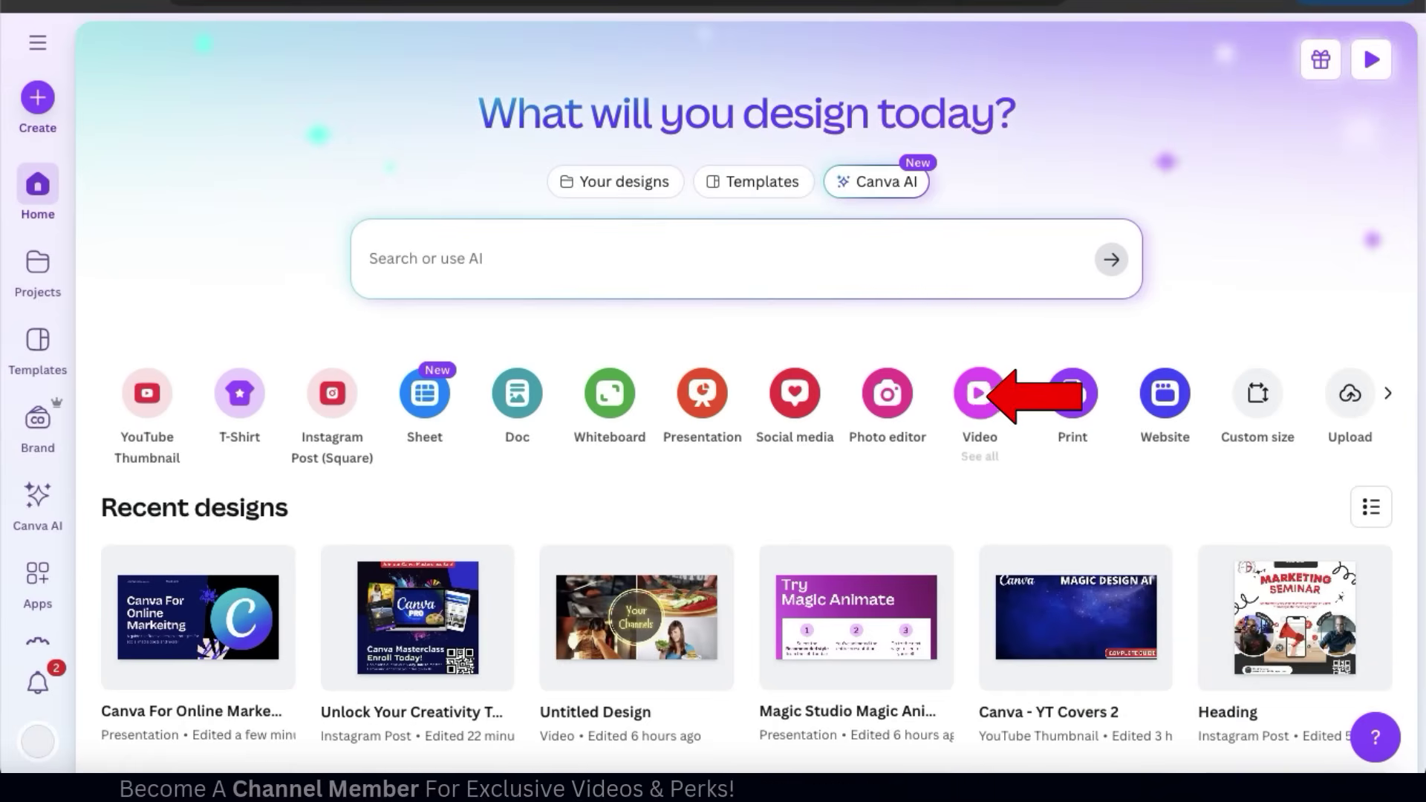
- Create a blank Video (Landscape) design and list its Design templates
{"action": "left_click", "coordinate": [991, 419]}
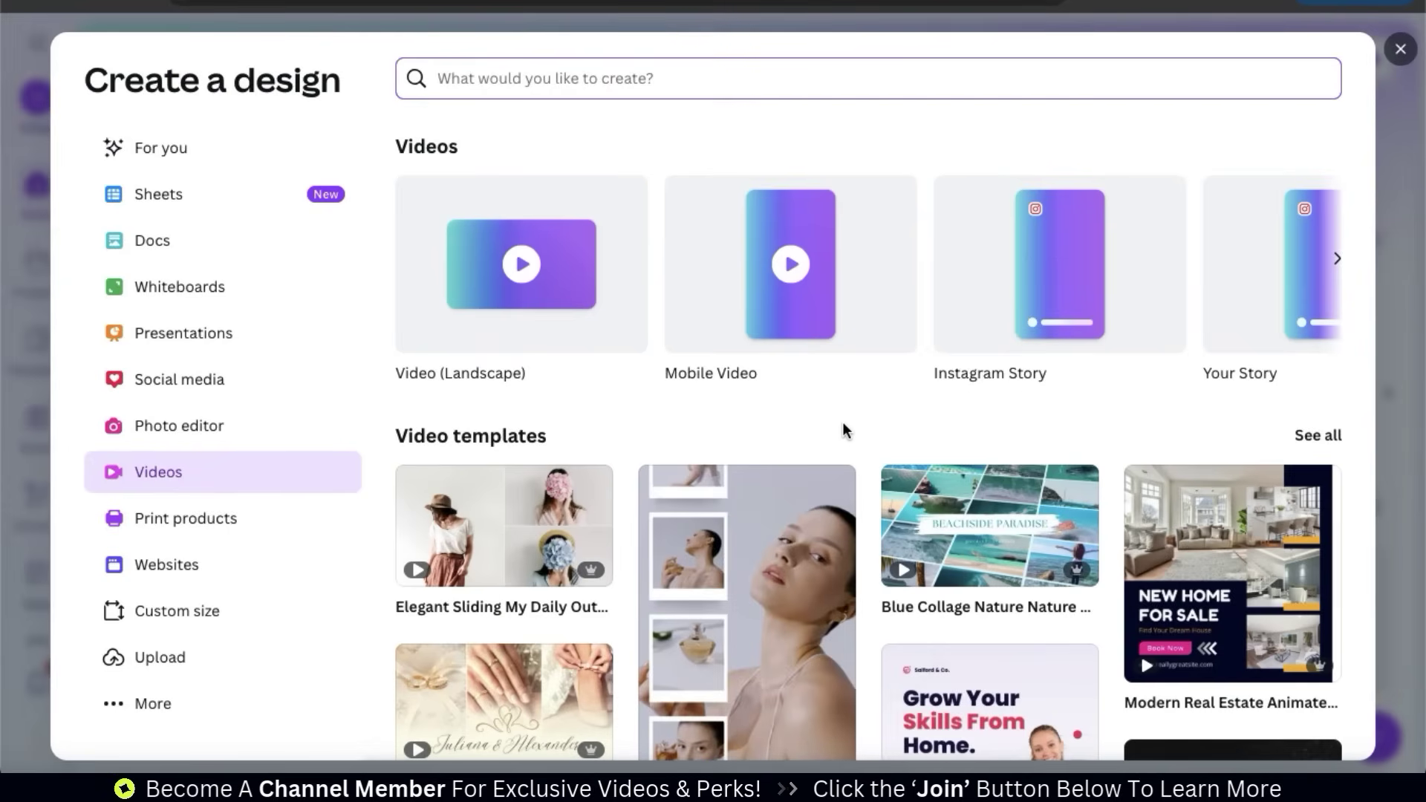
{"action": "left_click", "coordinate": [526, 290]}
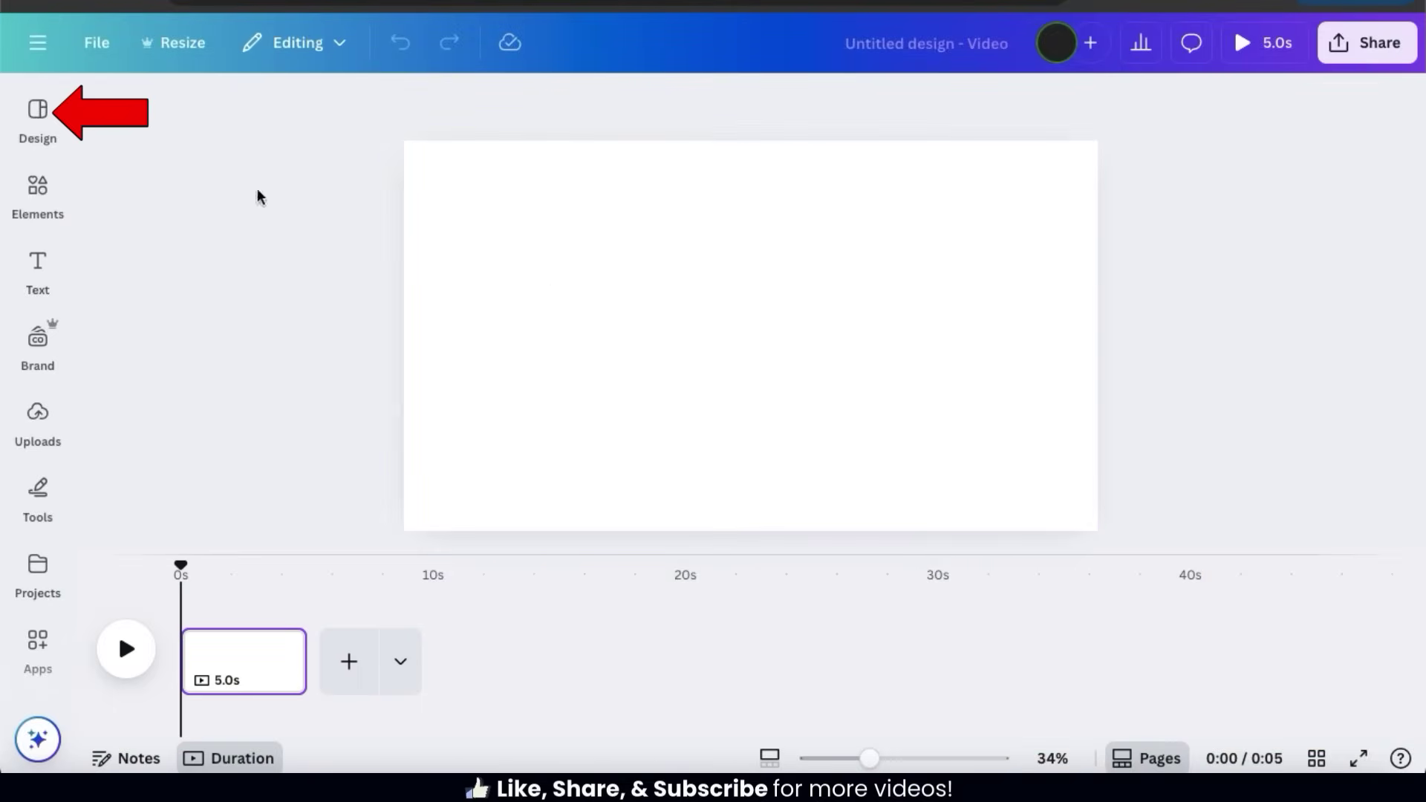
{"action": "left_click", "coordinate": [65, 140]}
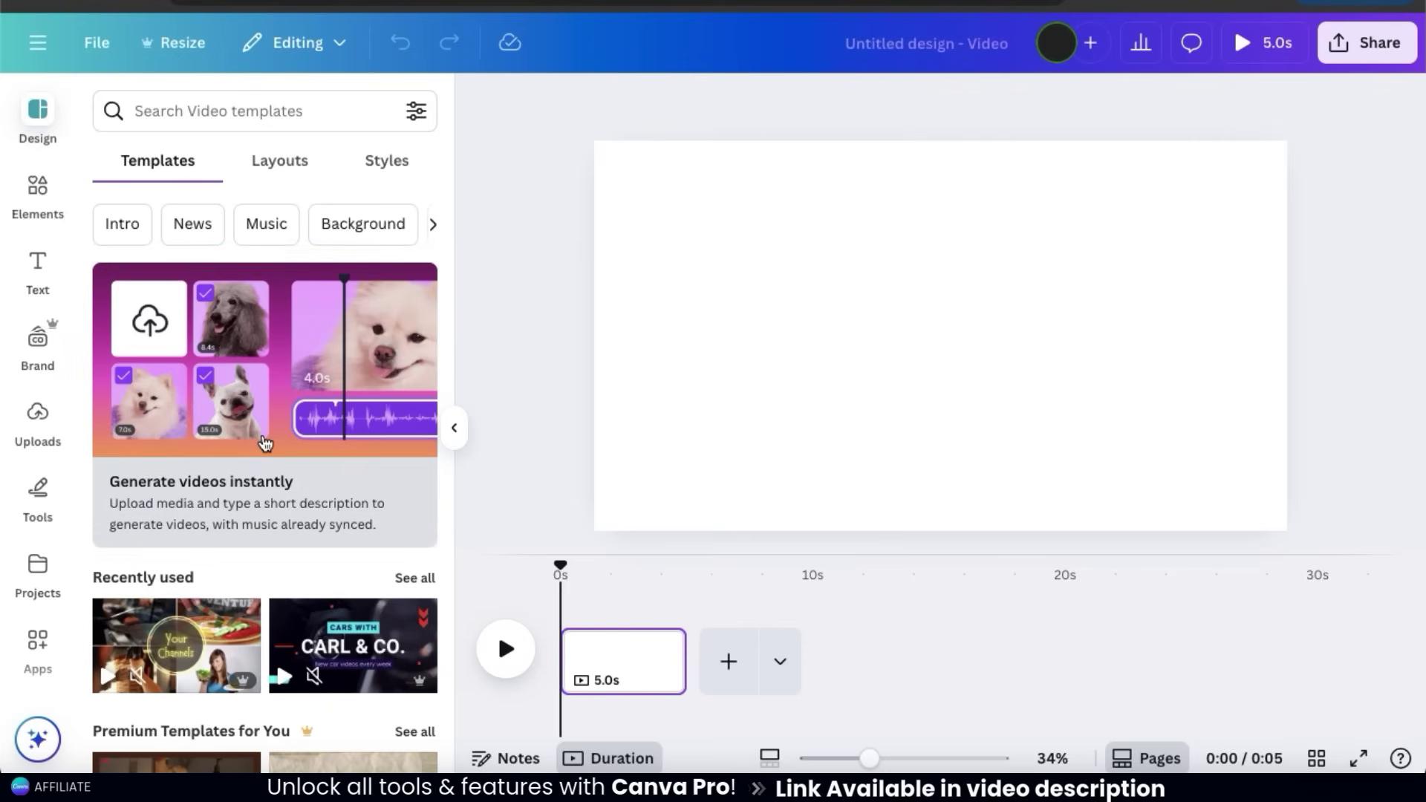
- Upload the space clips to Magic Design video and describe it as 'Video describing the wonders of outer space.'
{"action": "left_click", "coordinate": [265, 444]}
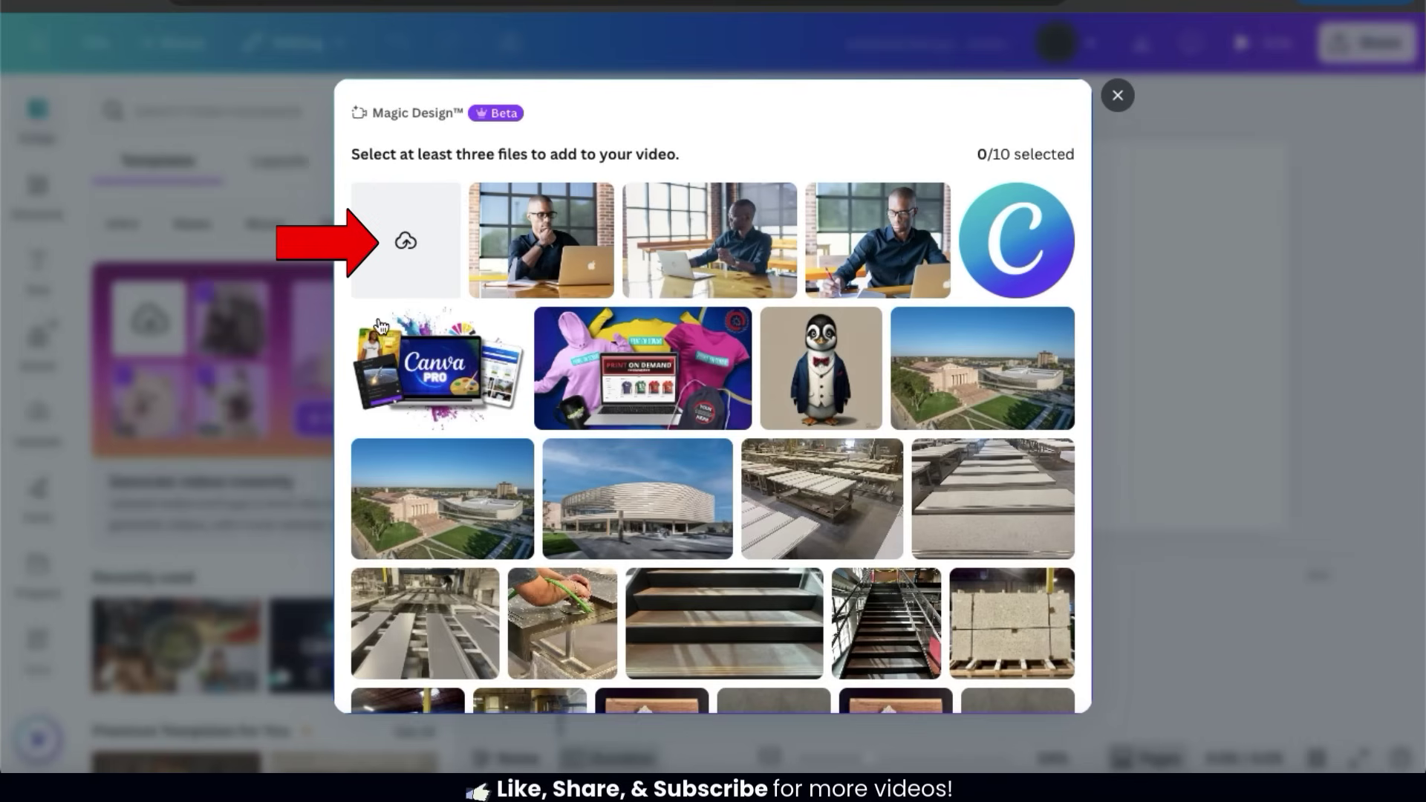
{"action": "left_click", "coordinate": [422, 250]}
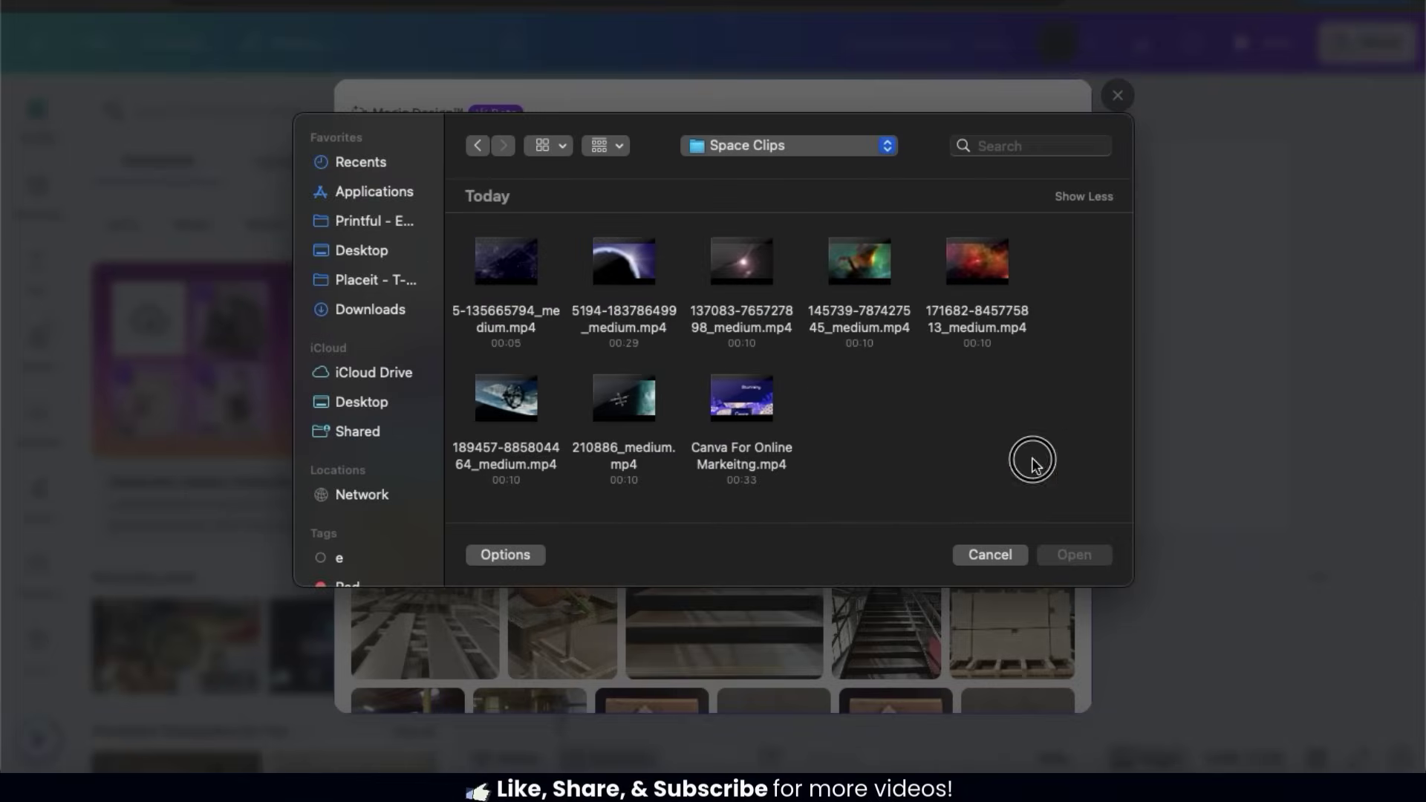
{"action": "left_click_drag", "start_coordinate": [1033, 459], "coordinate": [550, 295]}
{"action": "left_click", "coordinate": [1104, 558]}
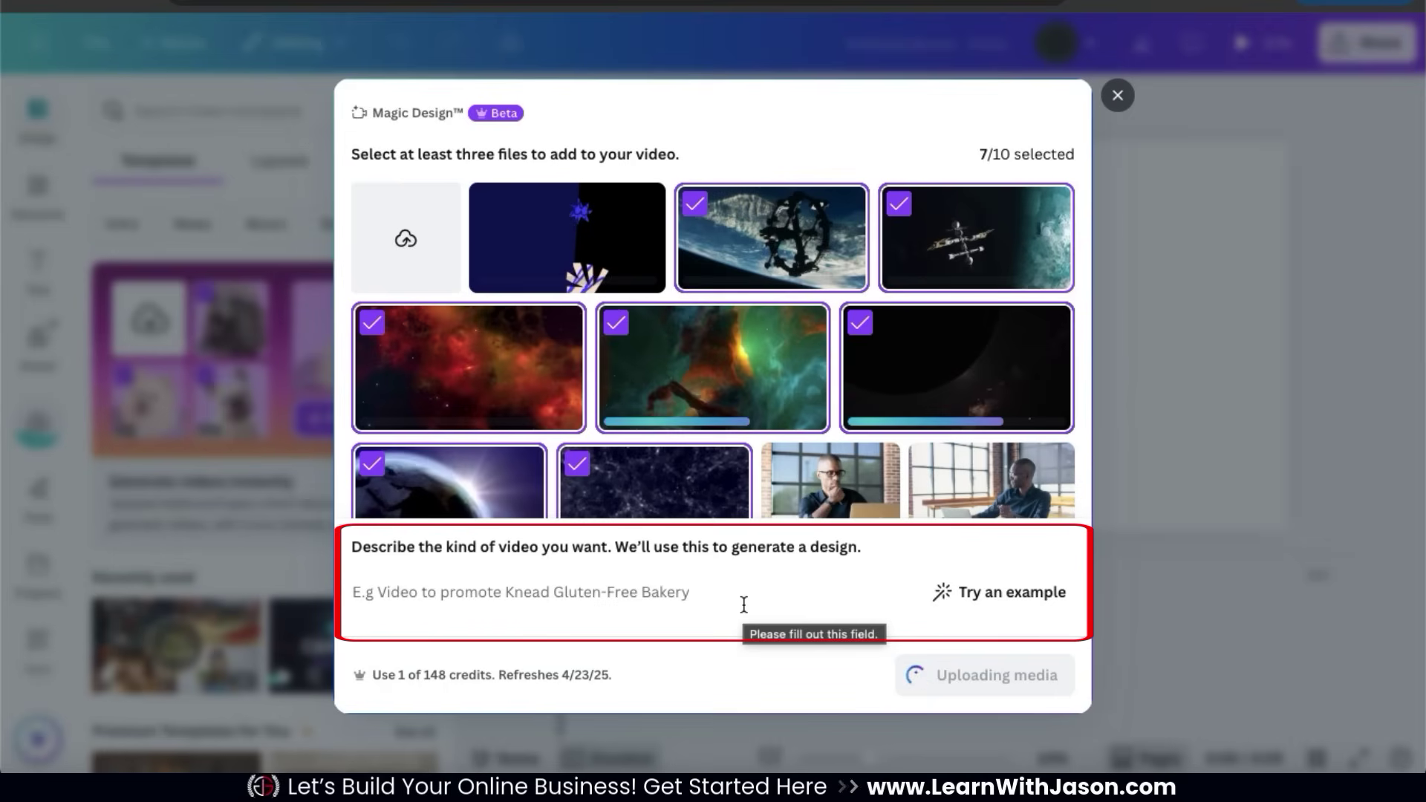
{"action": "left_click", "coordinate": [743, 600]}
{"action": "type", "text": "Video "}
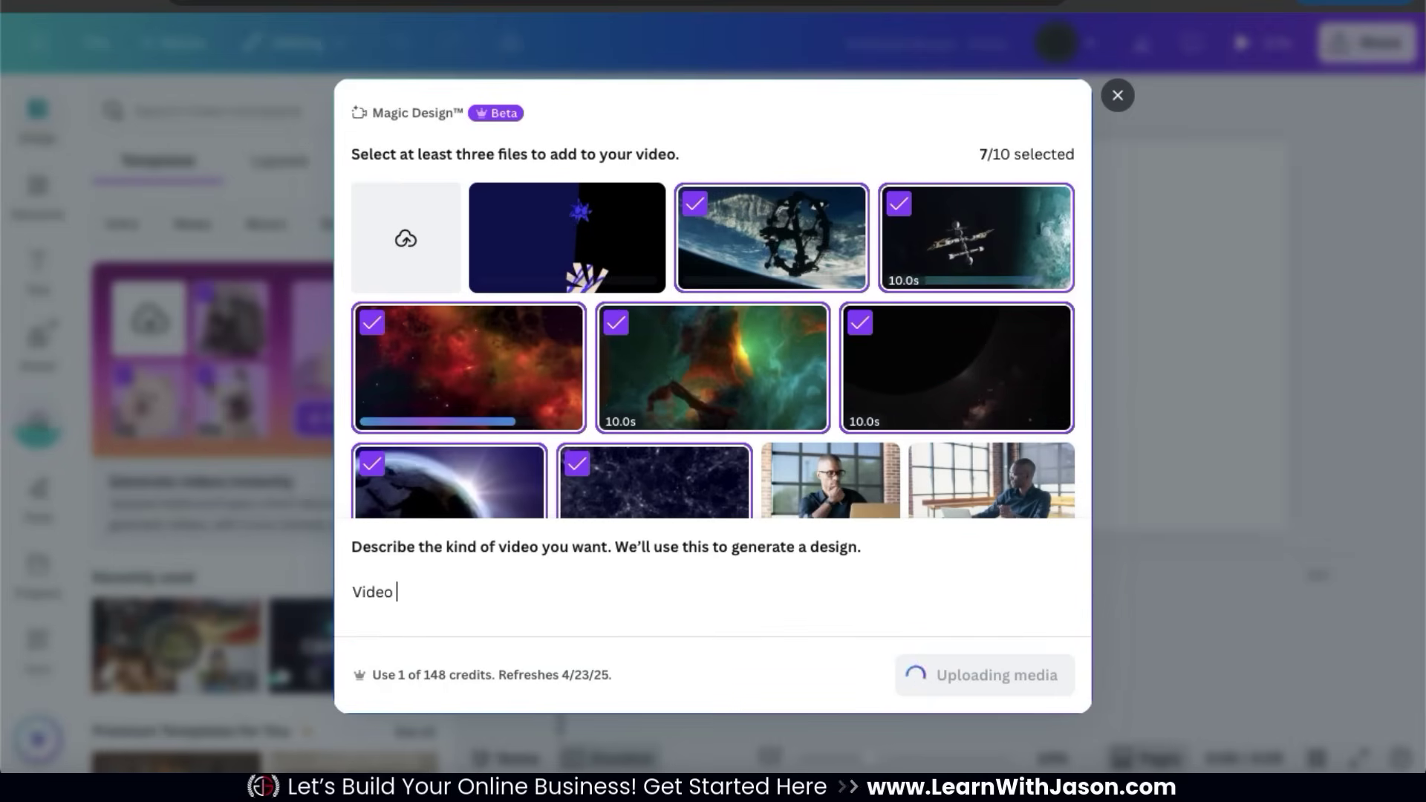
{"action": "type", "text": "descr"}
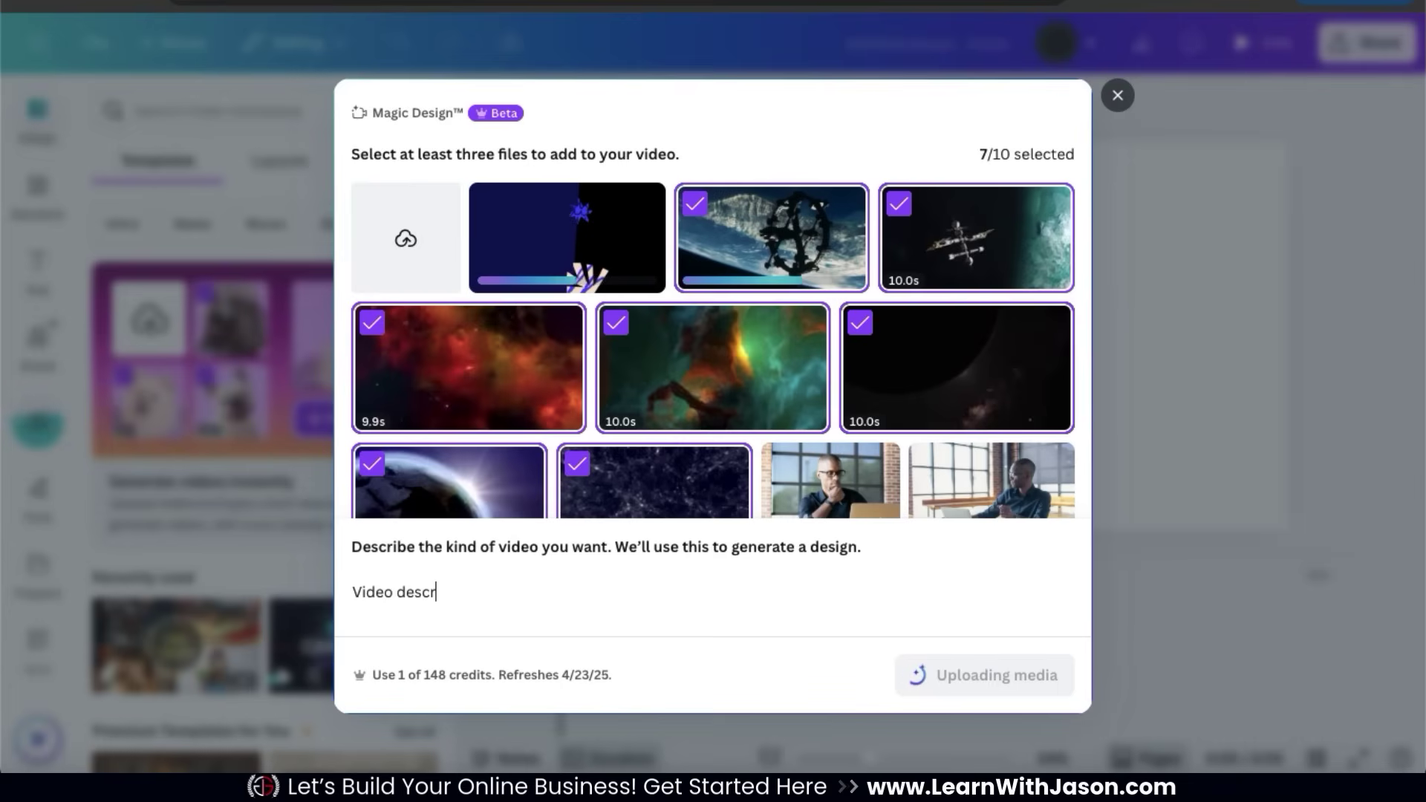
{"action": "type", "text": "ibing the wonders of outer space"}
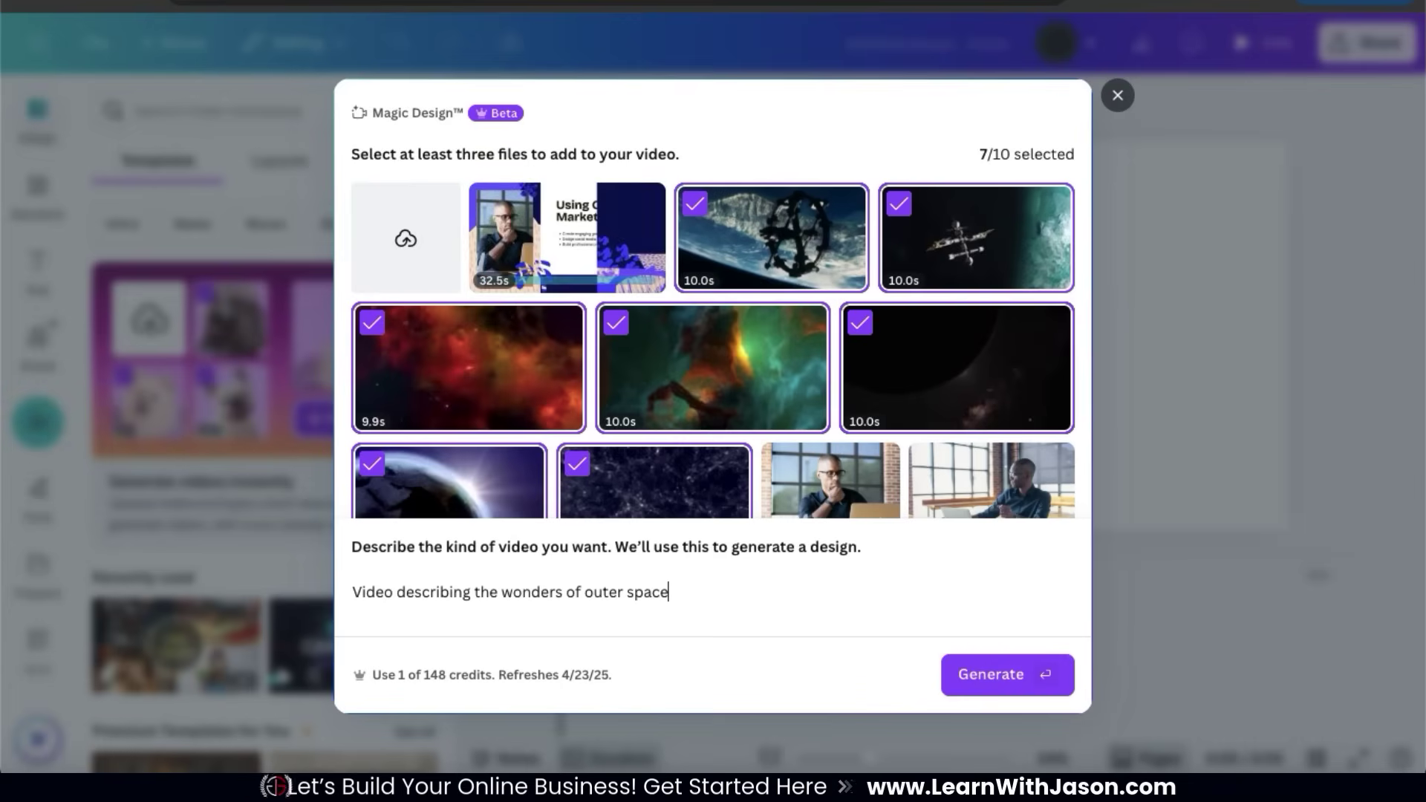
{"action": "type", "text": "."}
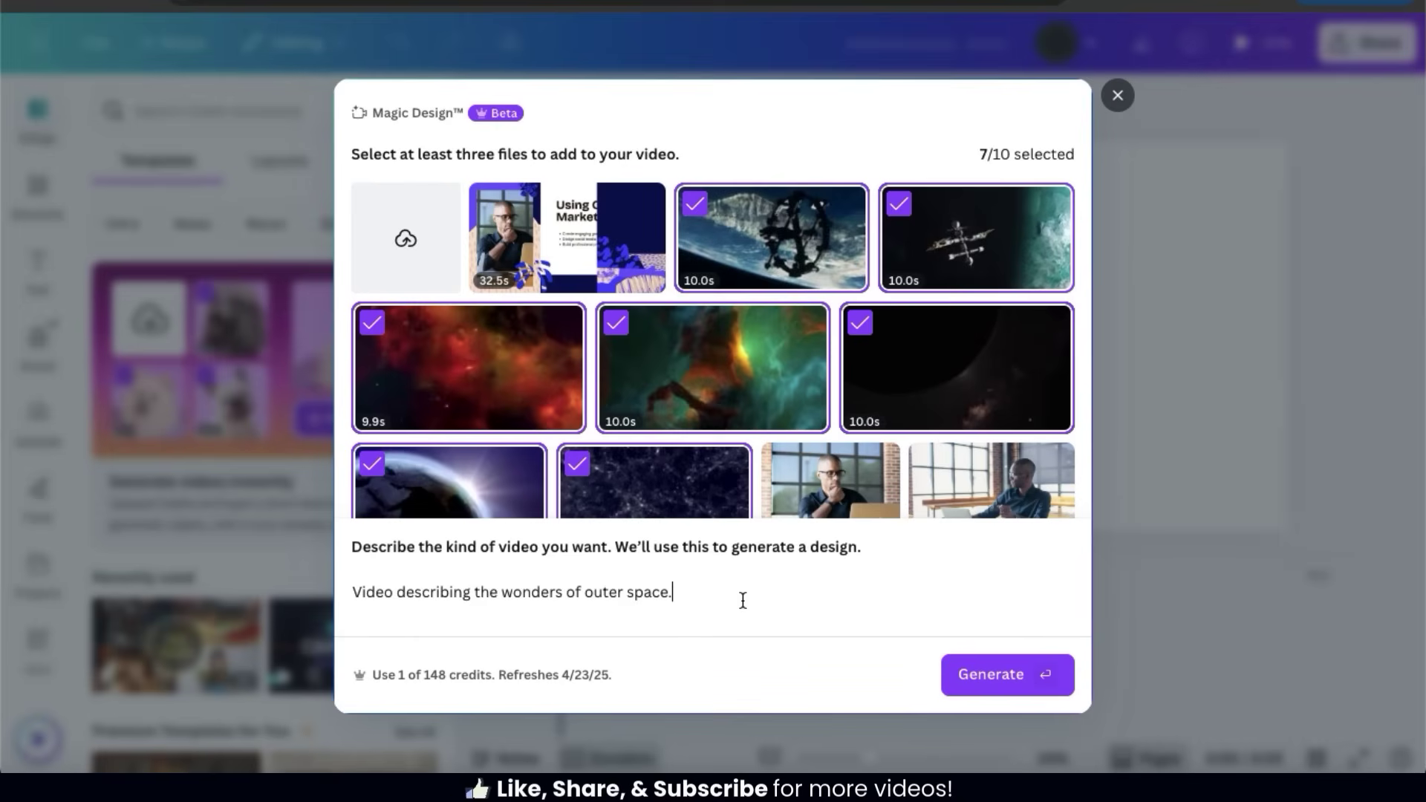
- Generate and play the 21-second 'Our Pale Blue Dot' video, finishing the nebula caption with 'invisible forces shaping our universe'
{"action": "left_click", "coordinate": [1003, 684]}
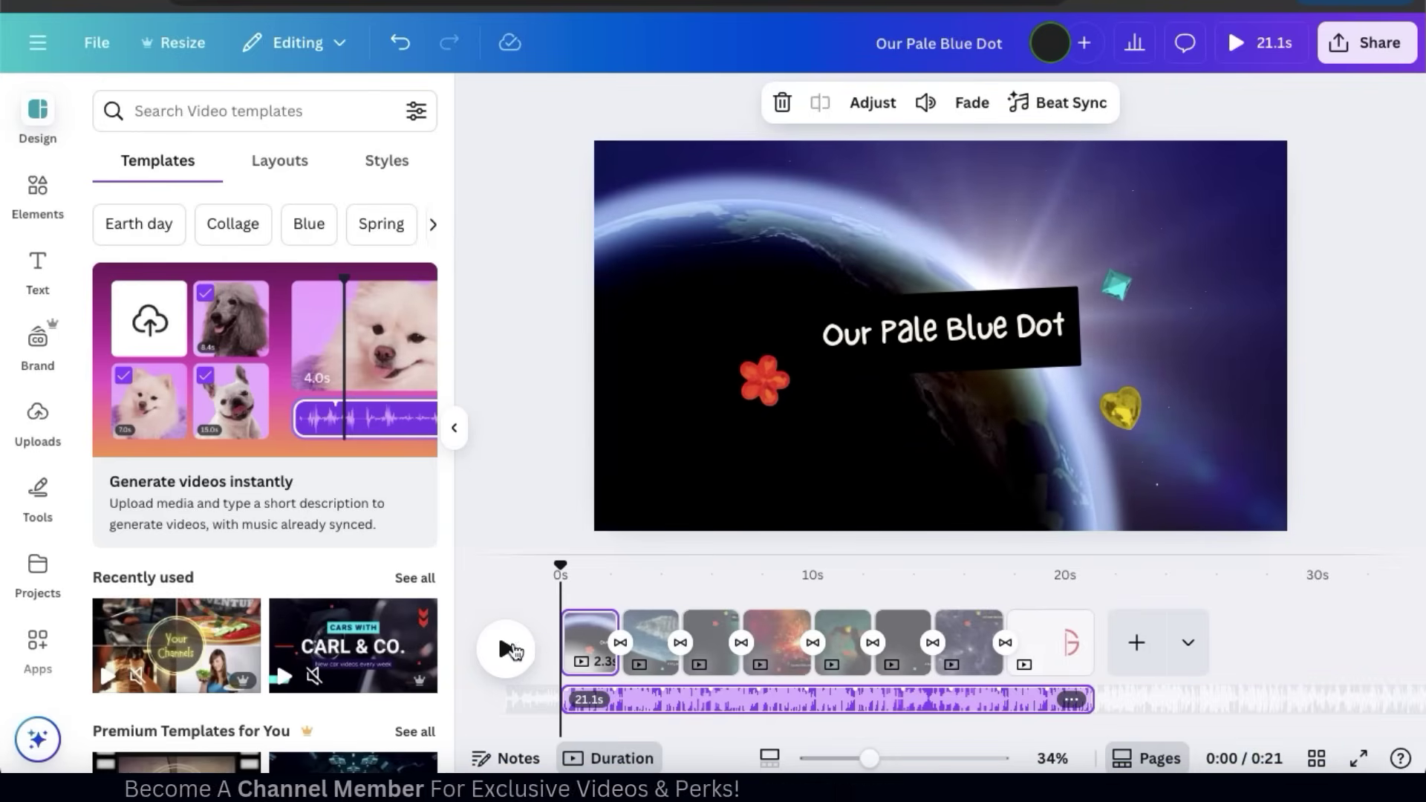
{"action": "left_click", "coordinate": [522, 648]}
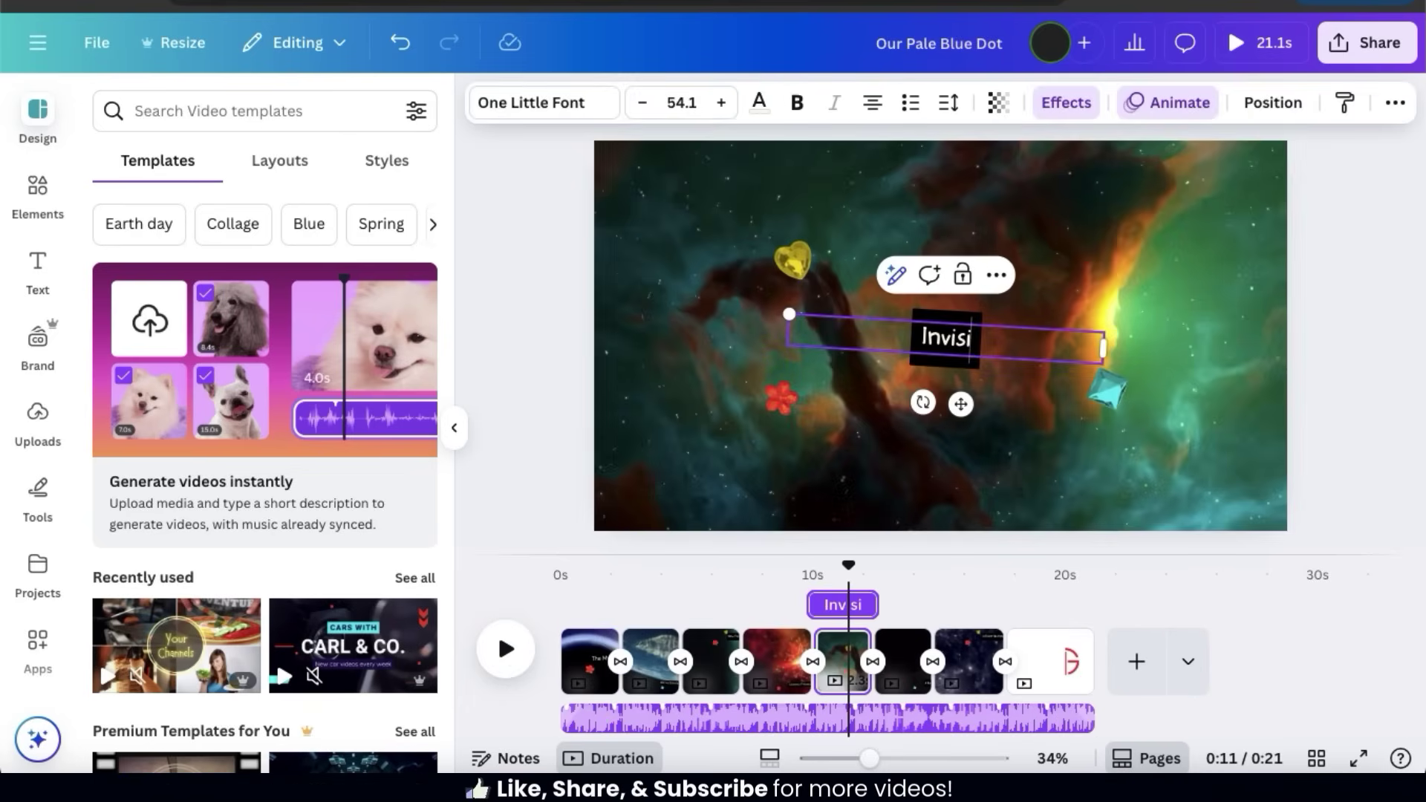
{"action": "type", "text": "ble forces shaping our universe"}
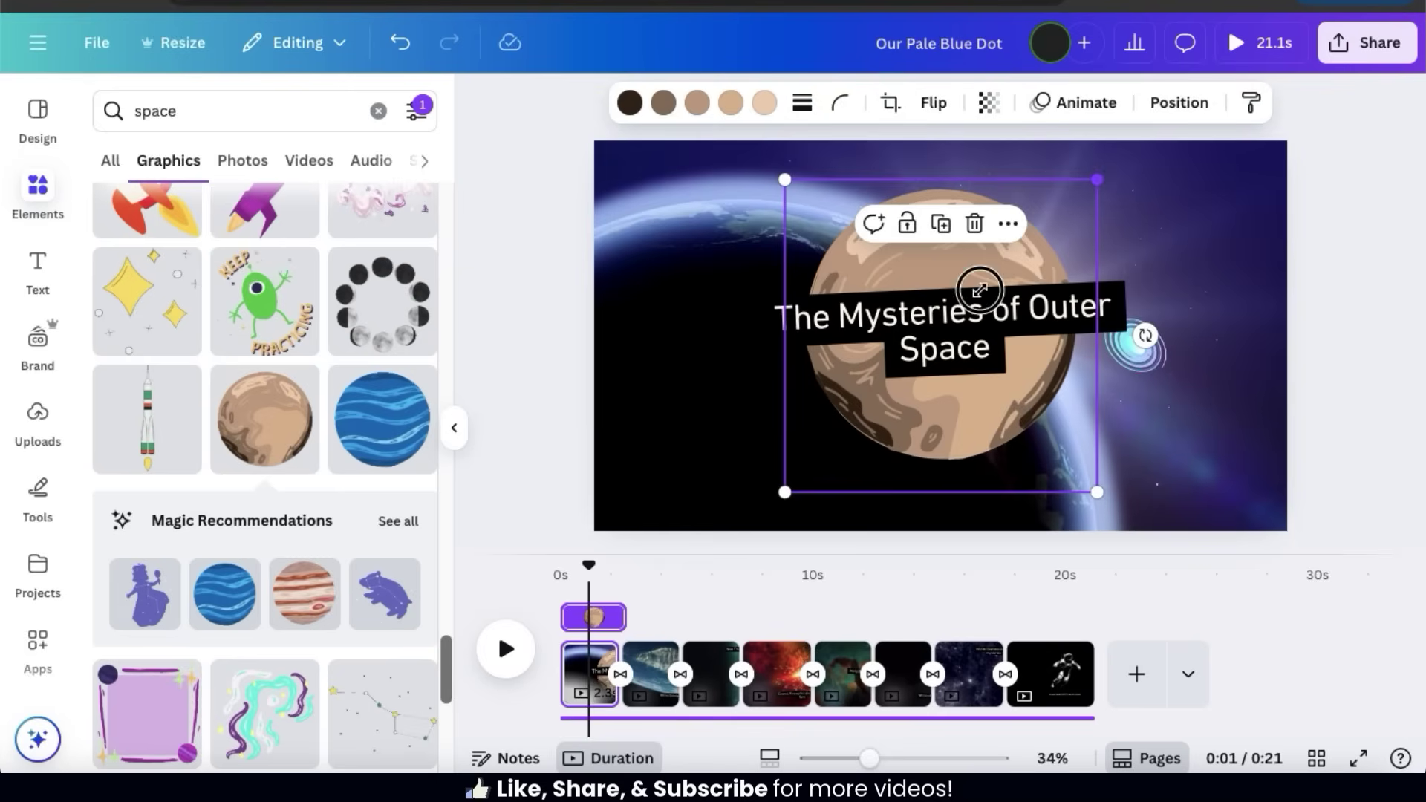
- Place a shrunken planet and constellation graphic beside 'The Mysteries of Outer Space' title, then play the video
{"action": "left_click_drag", "start_coordinate": [980, 290], "coordinate": [736, 294]}
{"action": "scroll", "coordinate": [322, 390], "scroll_direction": "down", "scroll_amount": 6}
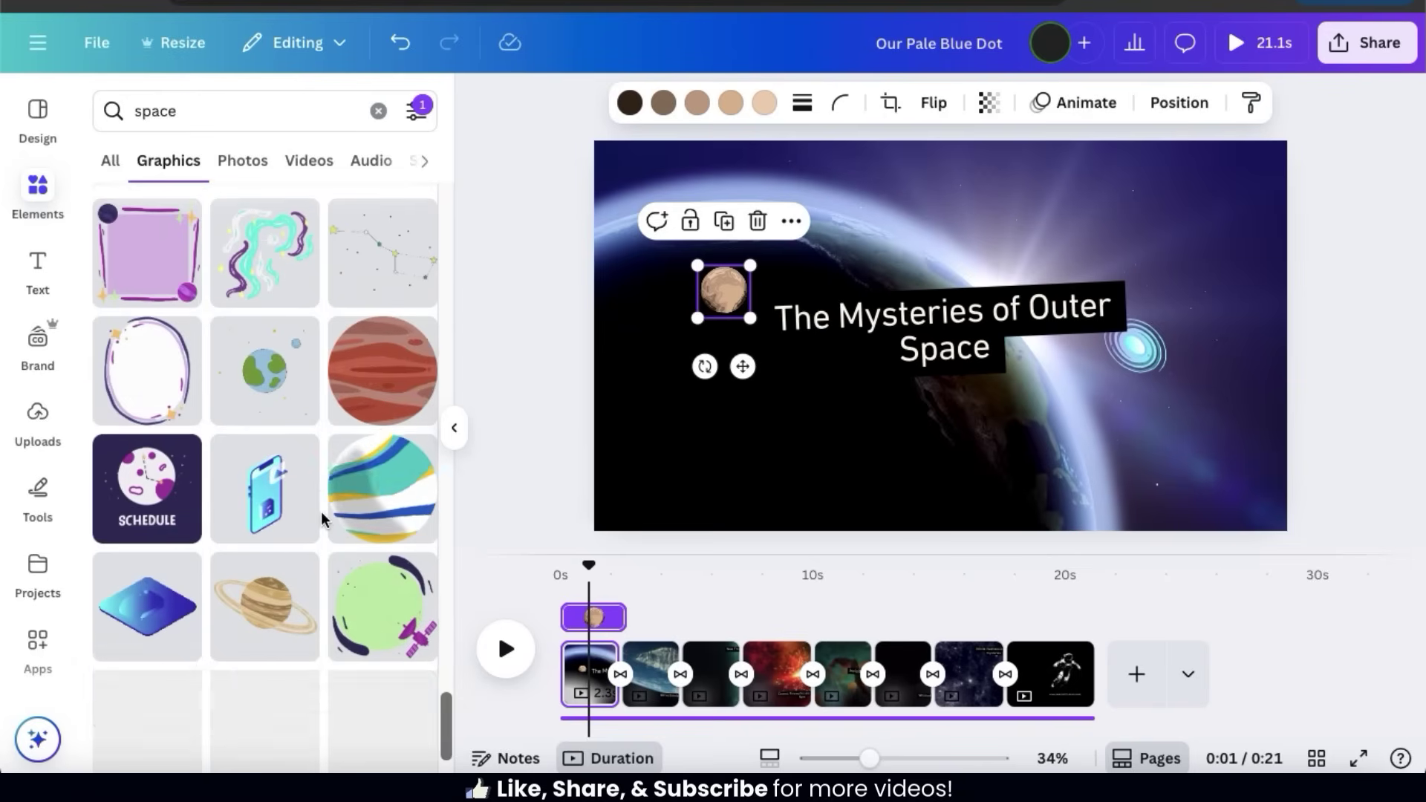
{"action": "left_click", "coordinate": [404, 280]}
{"action": "left_click_drag", "start_coordinate": [728, 177], "coordinate": [1027, 397]}
{"action": "left_click_drag", "start_coordinate": [1089, 436], "coordinate": [832, 371]}
{"action": "left_click", "coordinate": [454, 428]}
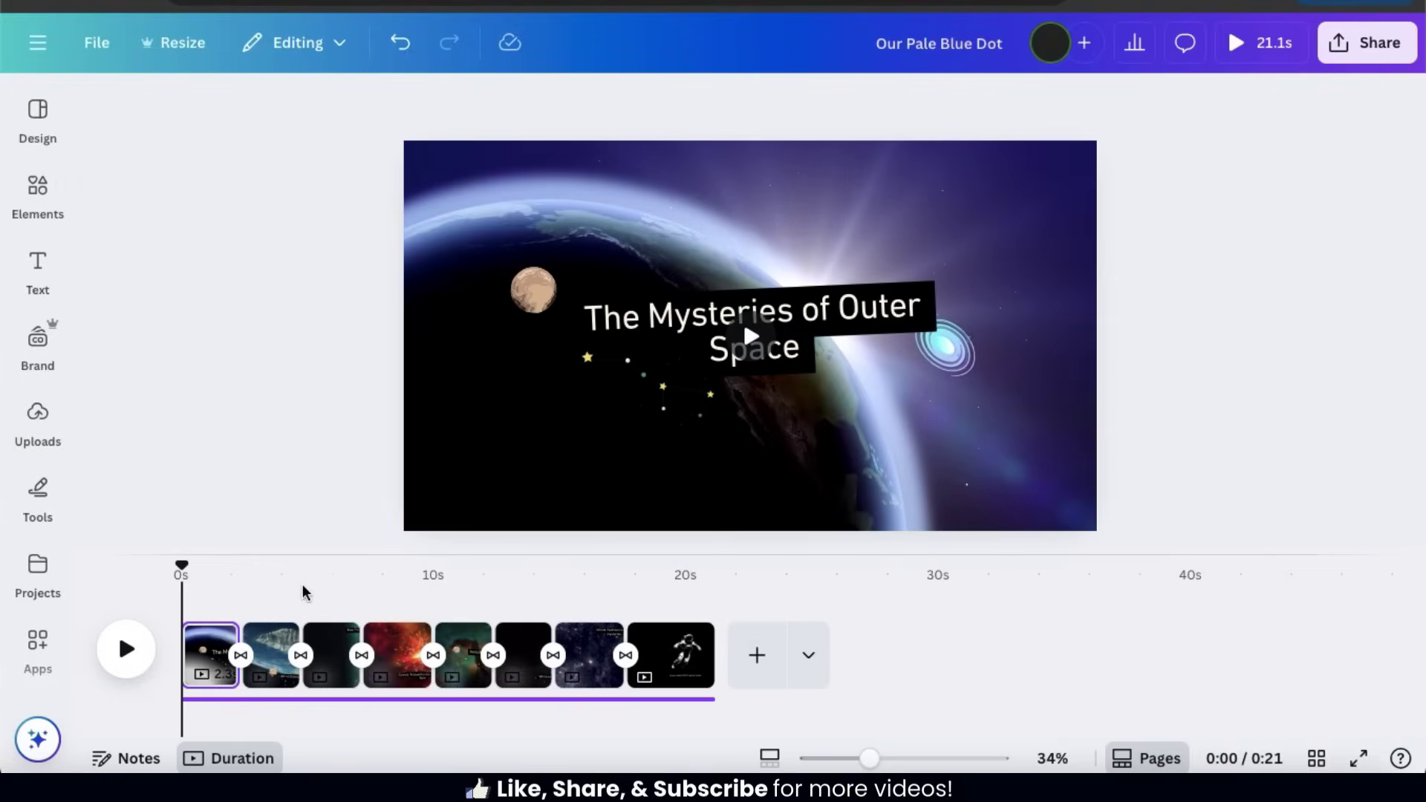
{"action": "left_click", "coordinate": [127, 648]}
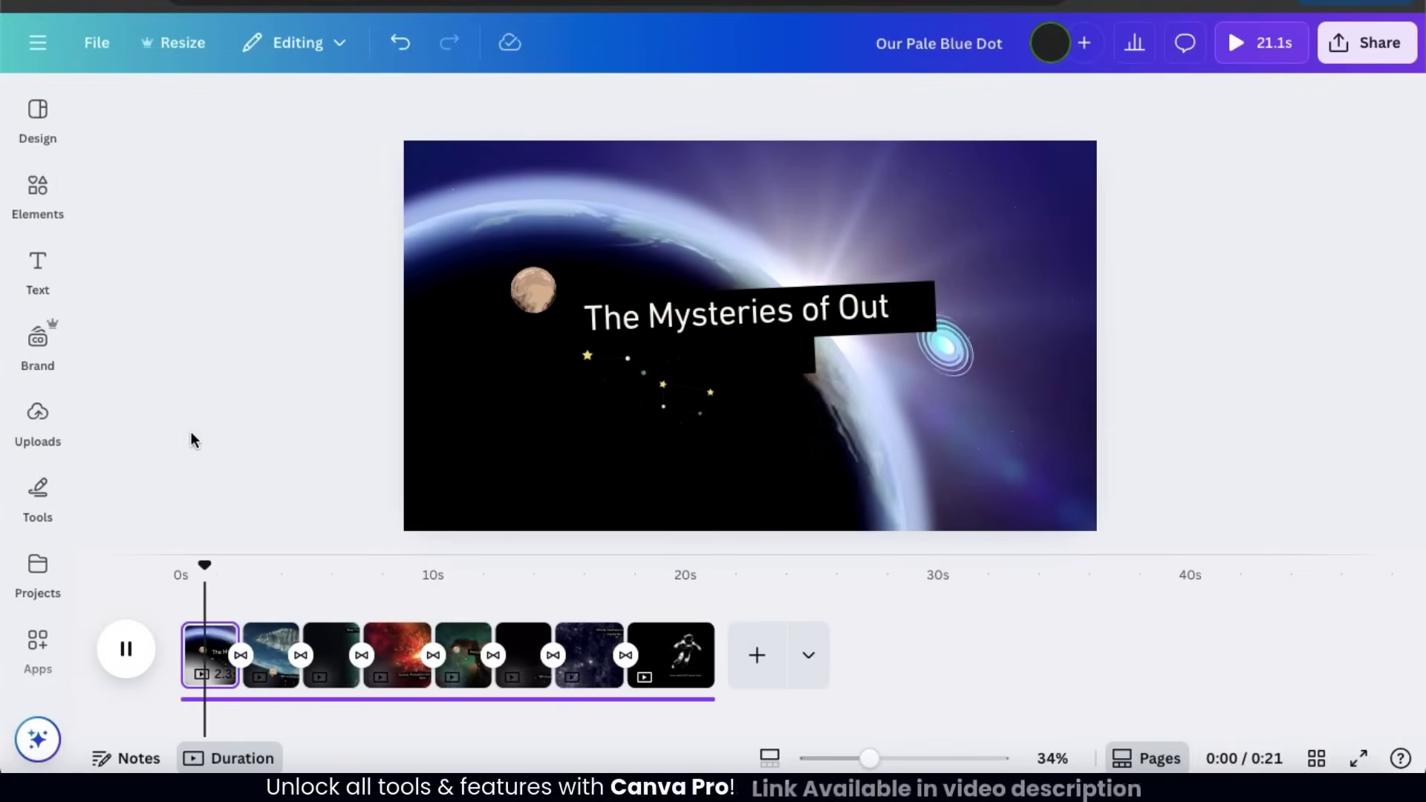